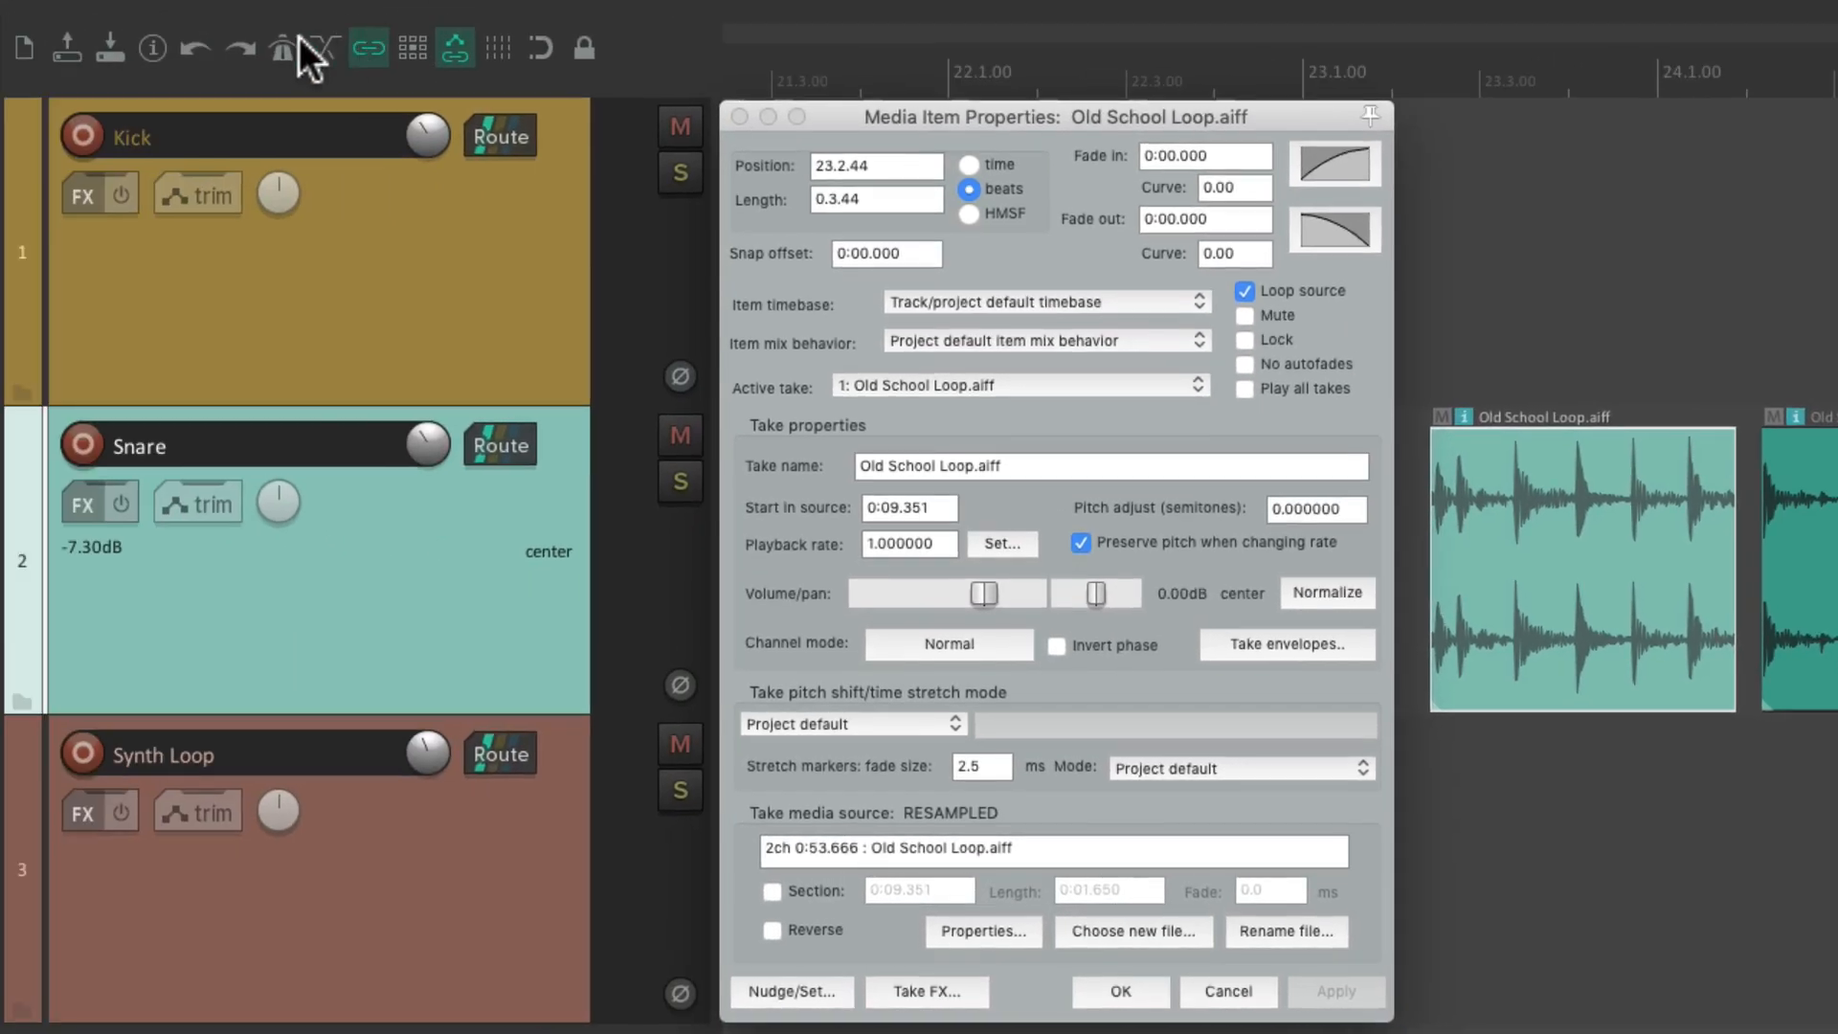
- Review the item mix behavior options in the project's advanced settings and in the selected Old School Loop item's properties
{"action": "left_click", "coordinate": [154, 48]}
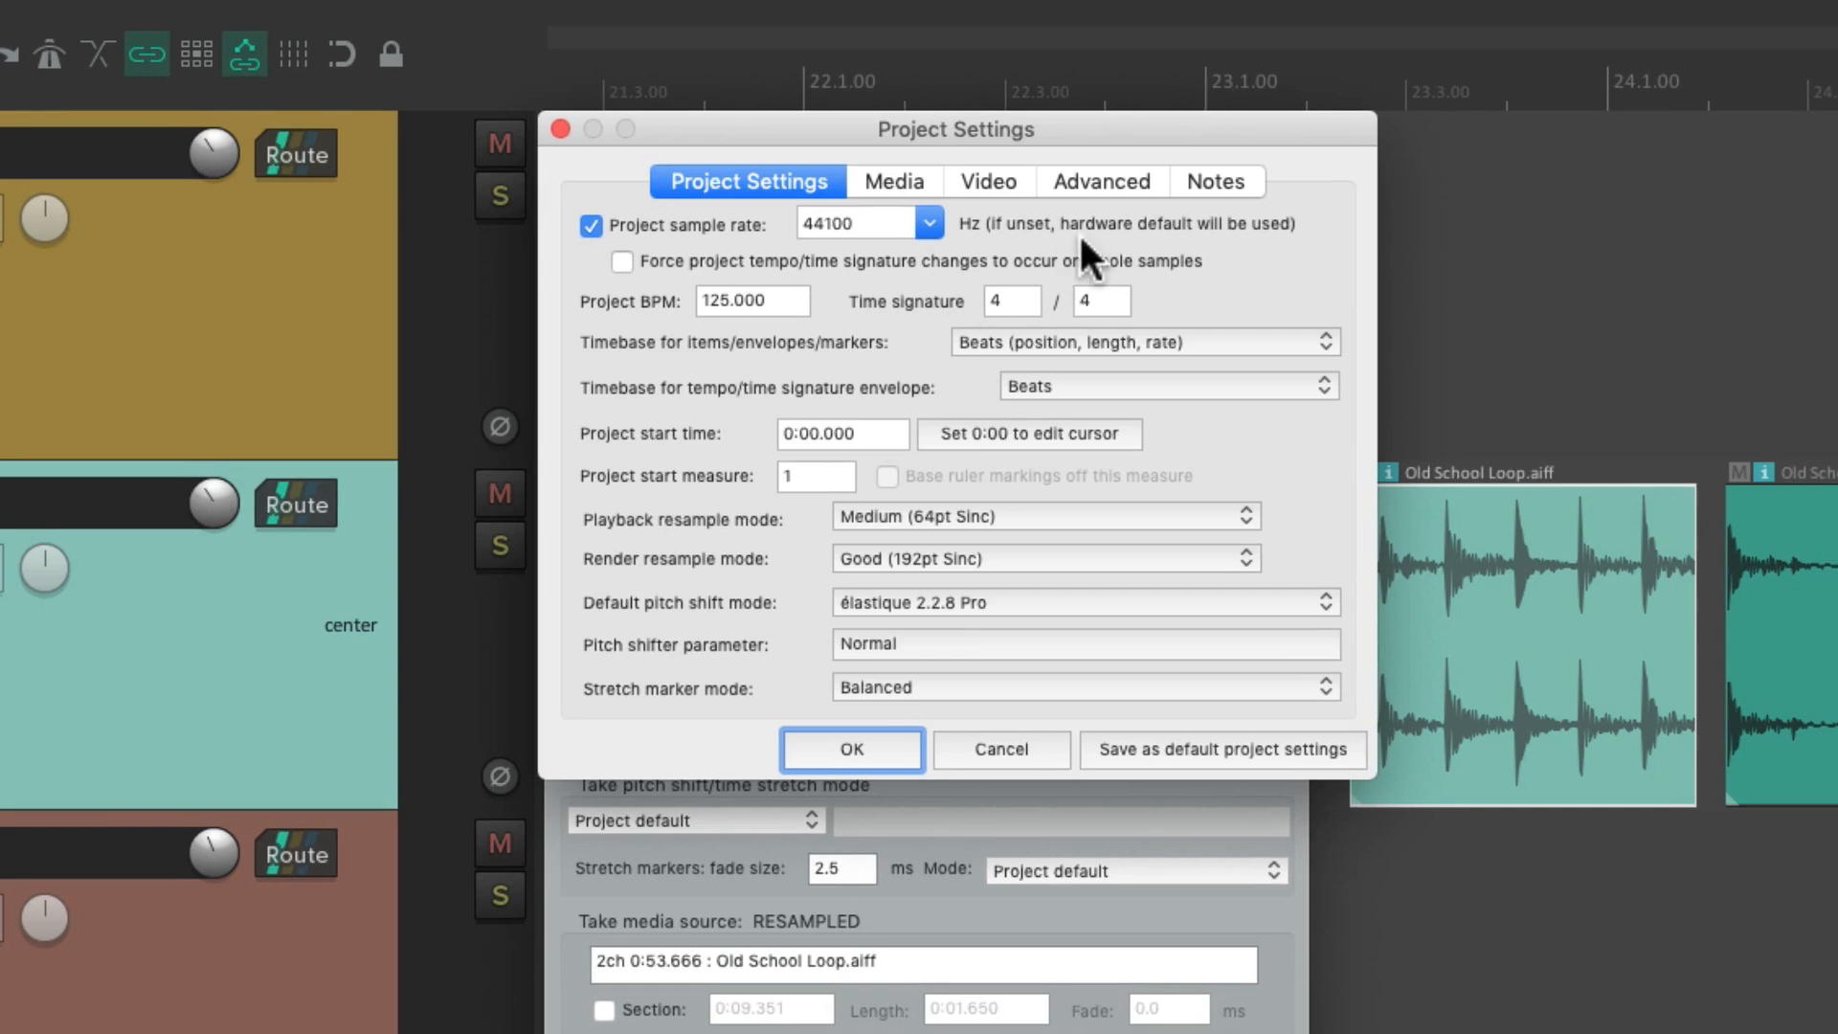
{"action": "left_click", "coordinate": [1100, 180]}
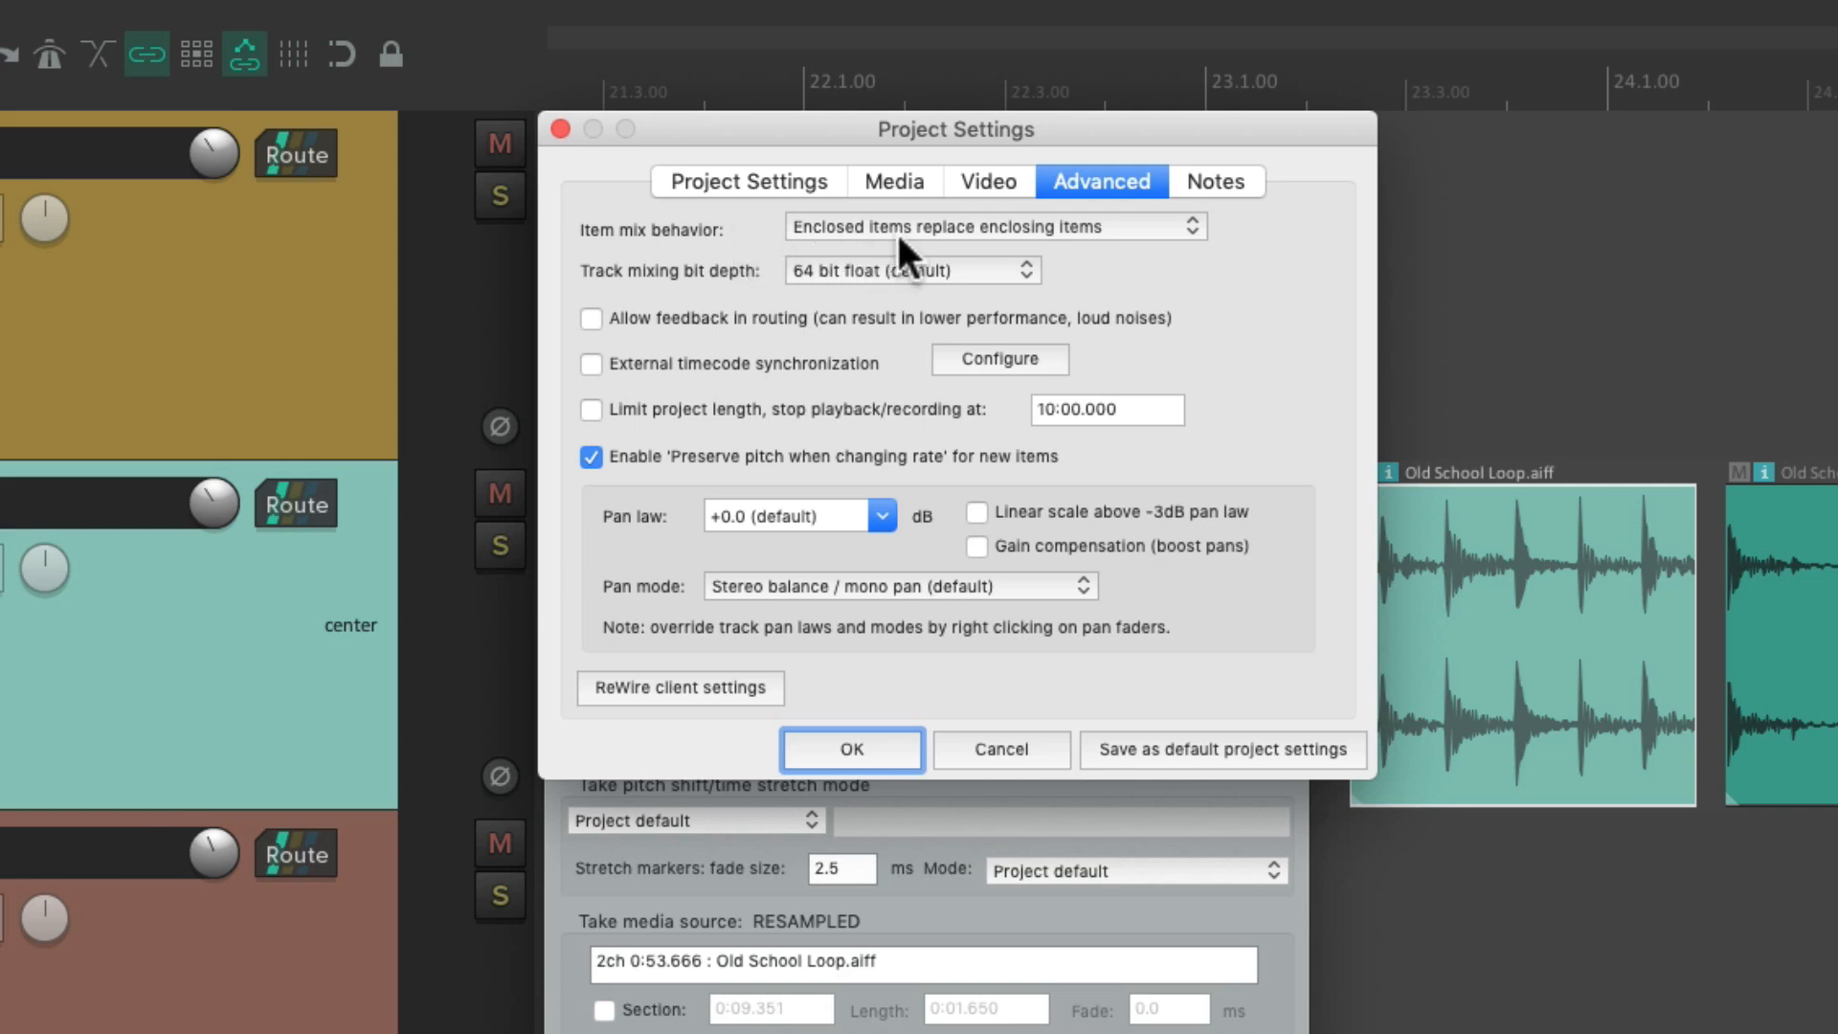
{"action": "left_click", "coordinate": [1135, 225]}
{"action": "left_click", "coordinate": [1131, 236]}
{"action": "key", "text": "Escape"}
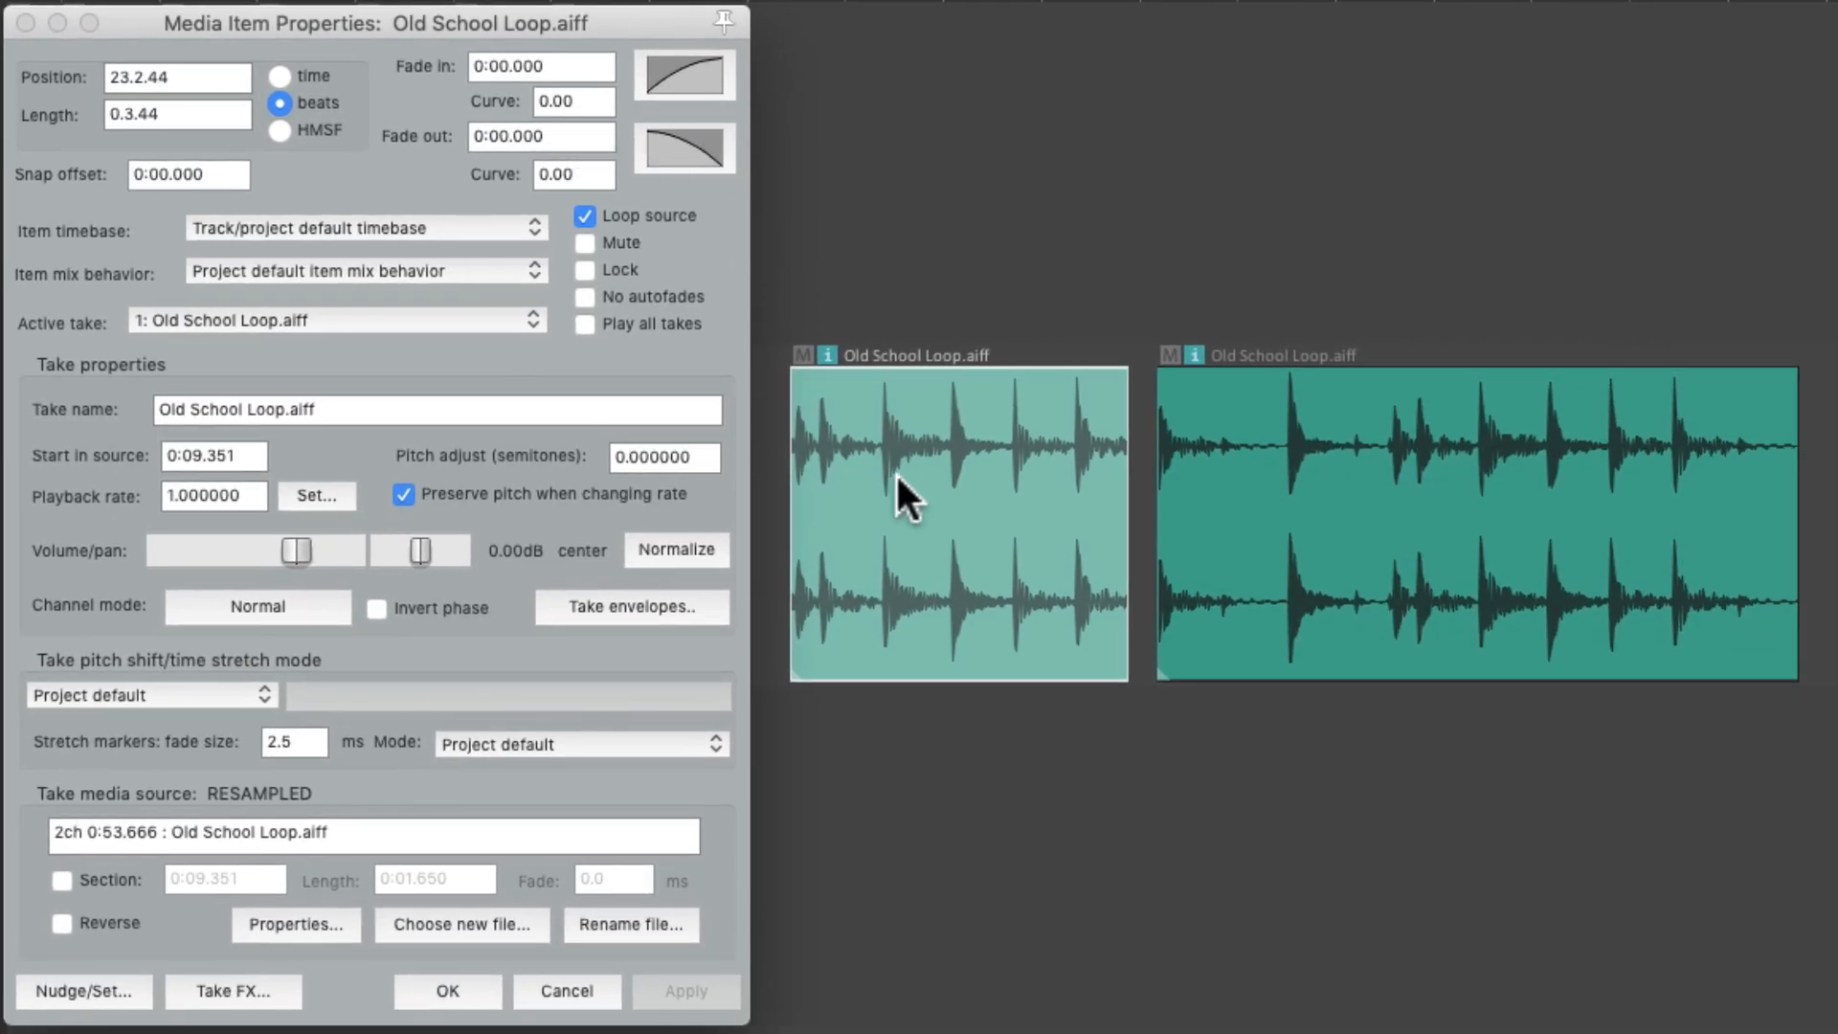
{"action": "left_click", "coordinate": [461, 266]}
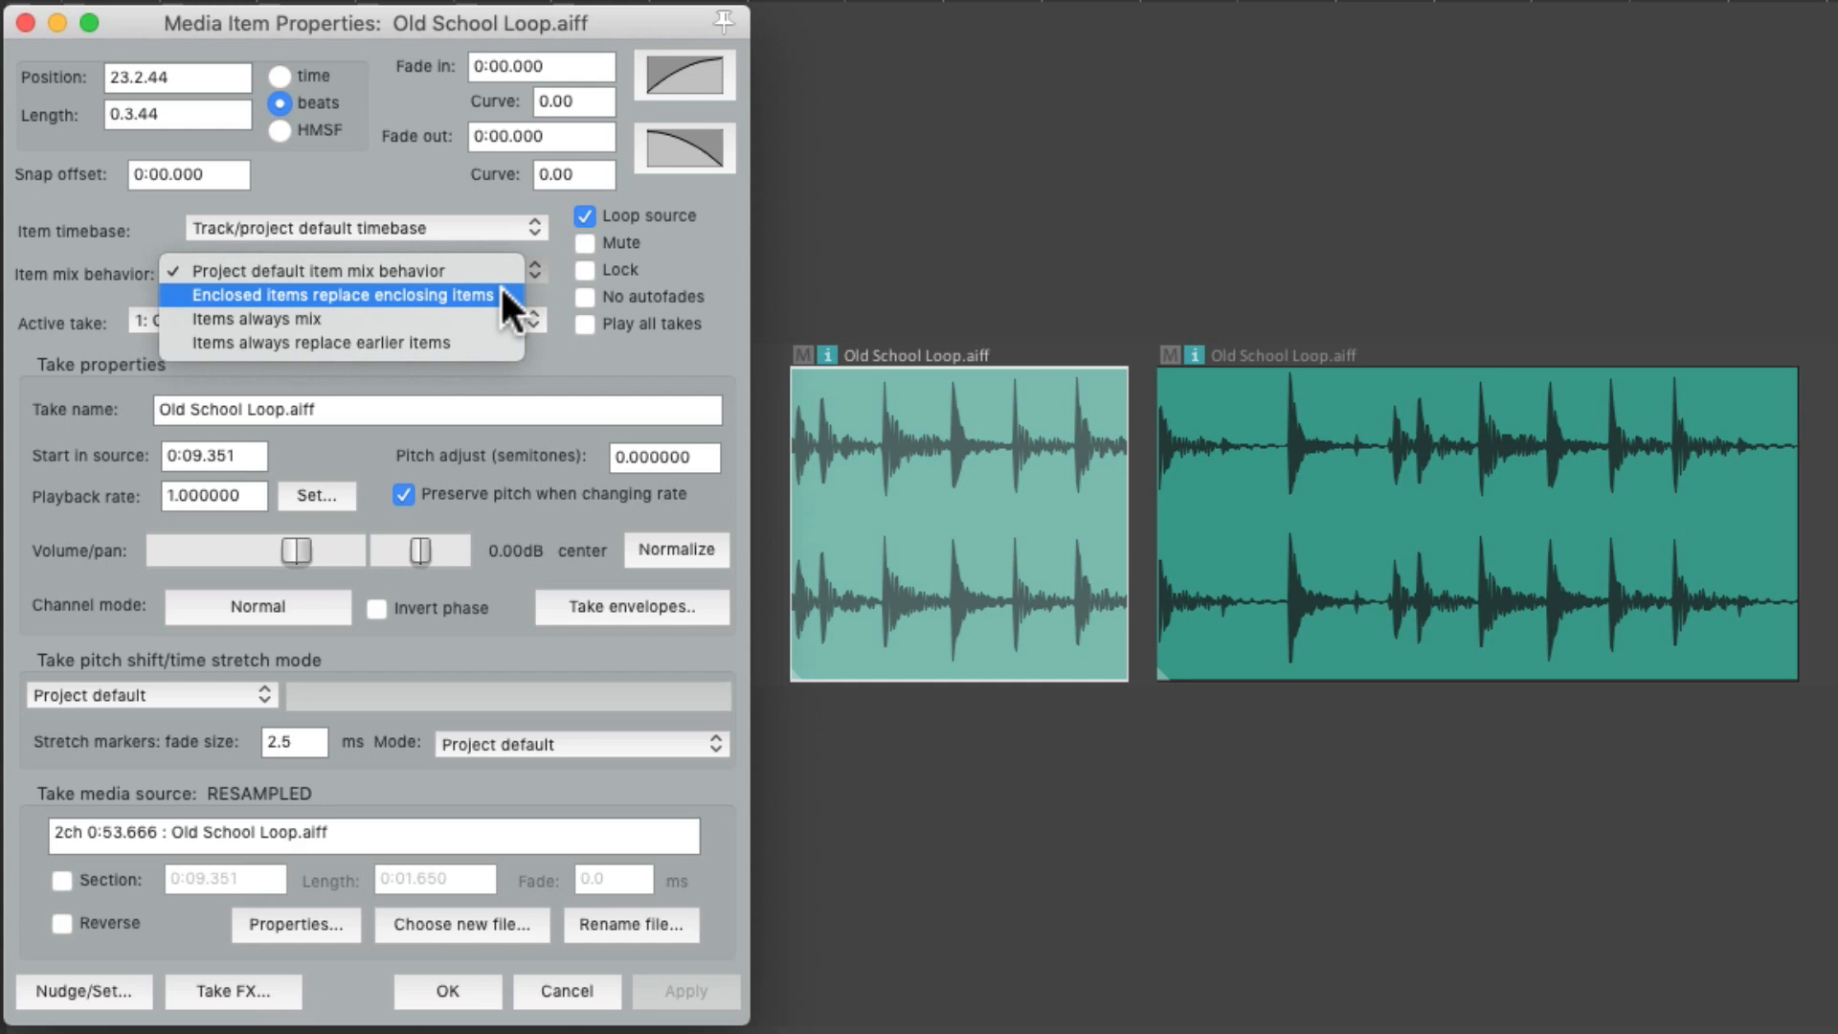
{"action": "left_click", "coordinate": [475, 193]}
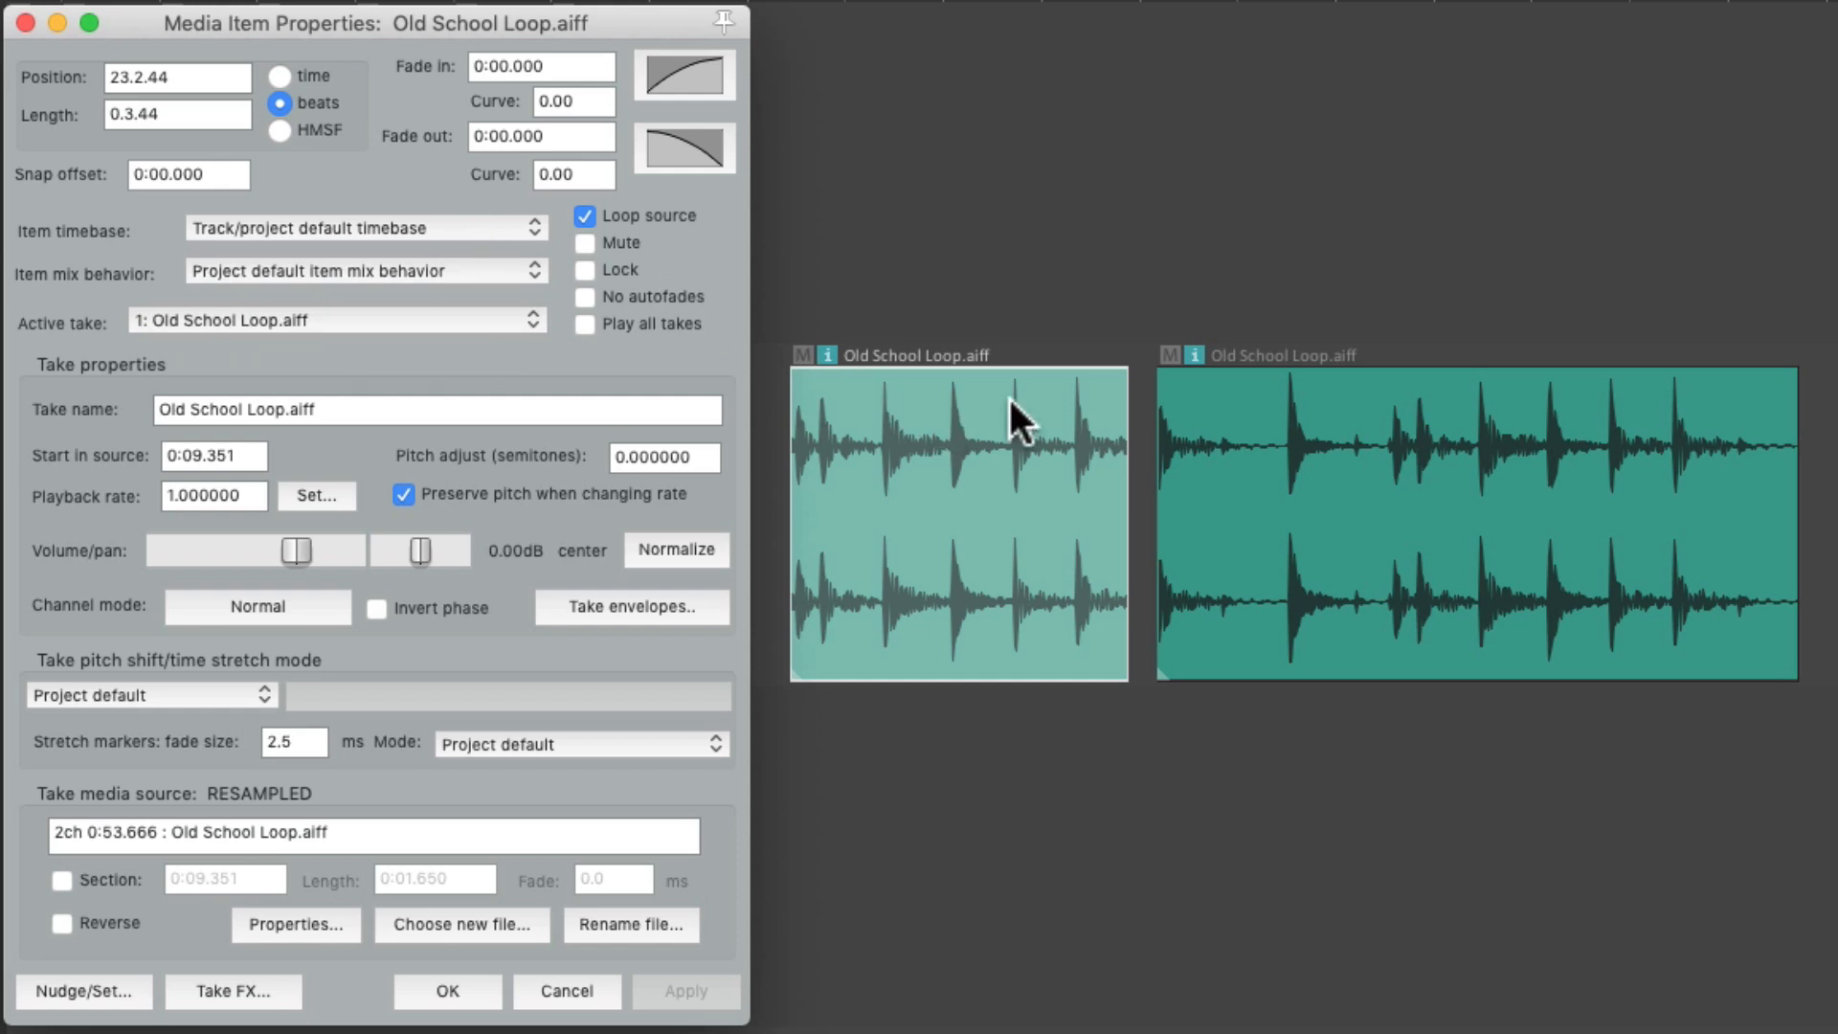
- Overlap the selected Old School Loop item with the longer item at its start, end and middle, and move it back clear in front
{"action": "left_click_drag", "start_coordinate": [943, 440], "coordinate": [1126, 447]}
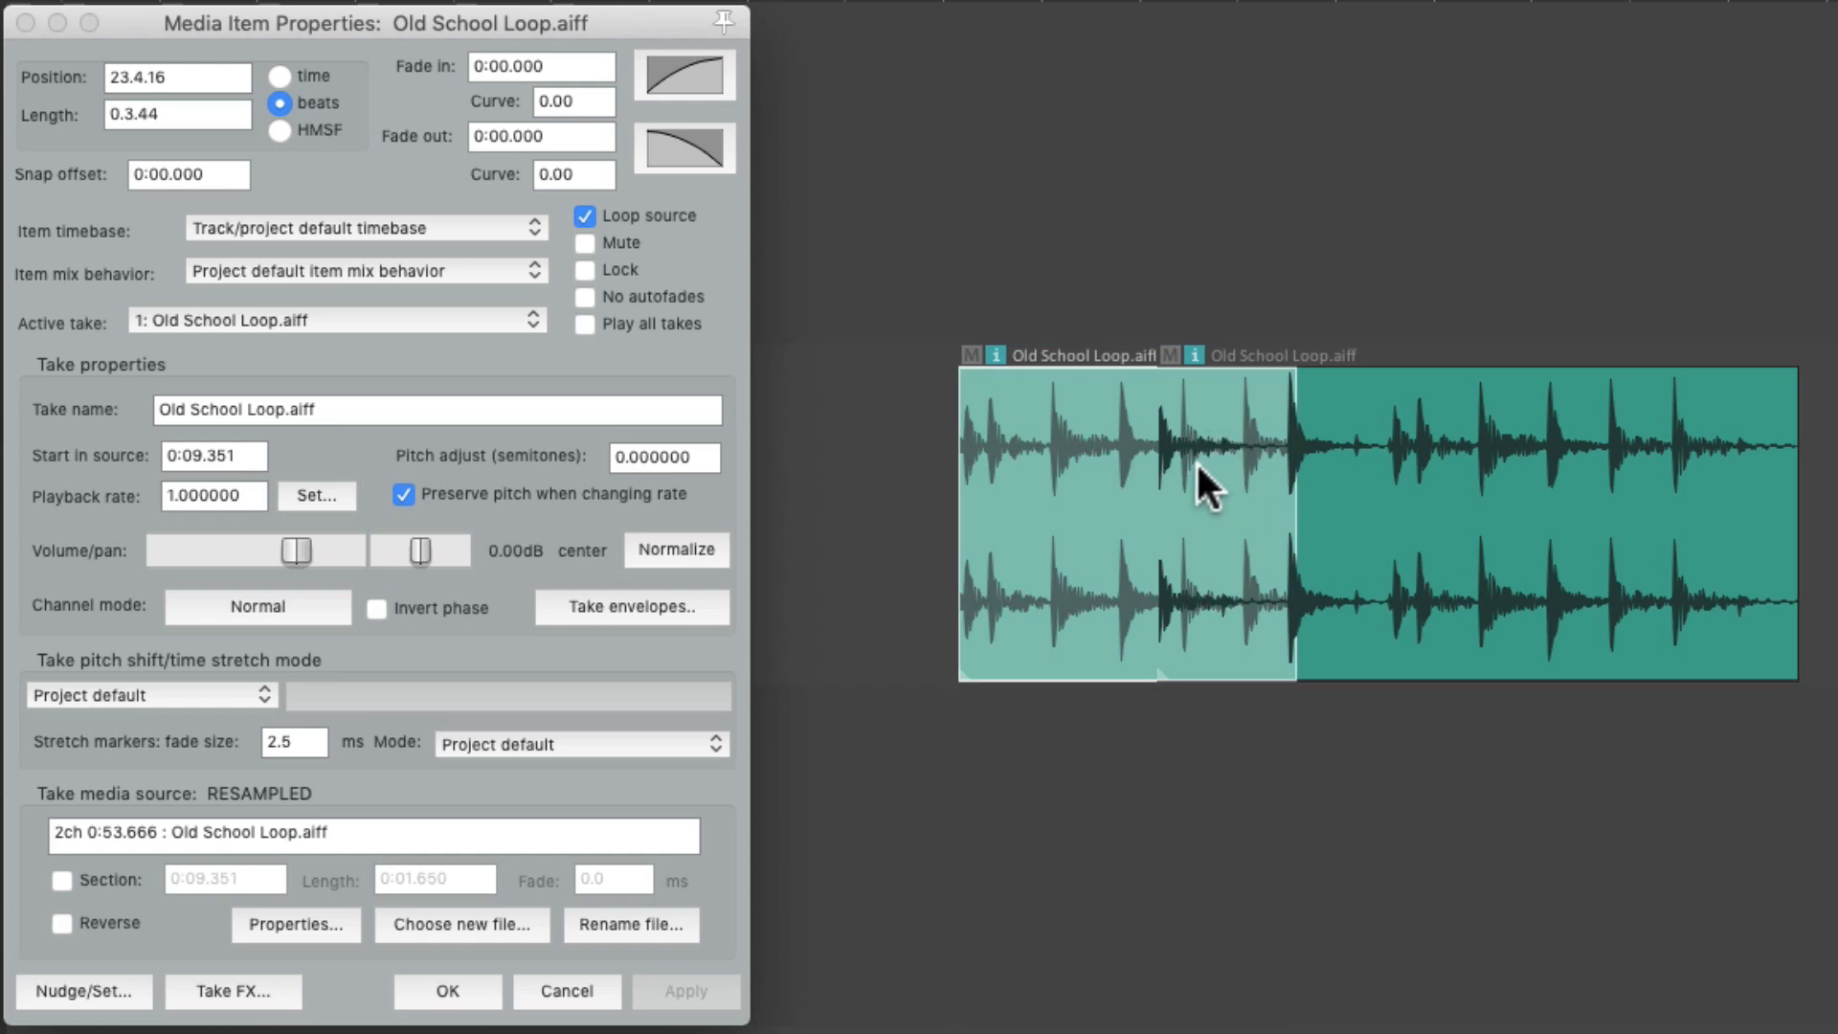
{"action": "left_click_drag", "start_coordinate": [1074, 392], "coordinate": [1837, 474]}
{"action": "left_click_drag", "start_coordinate": [1426, 458], "coordinate": [1113, 454]}
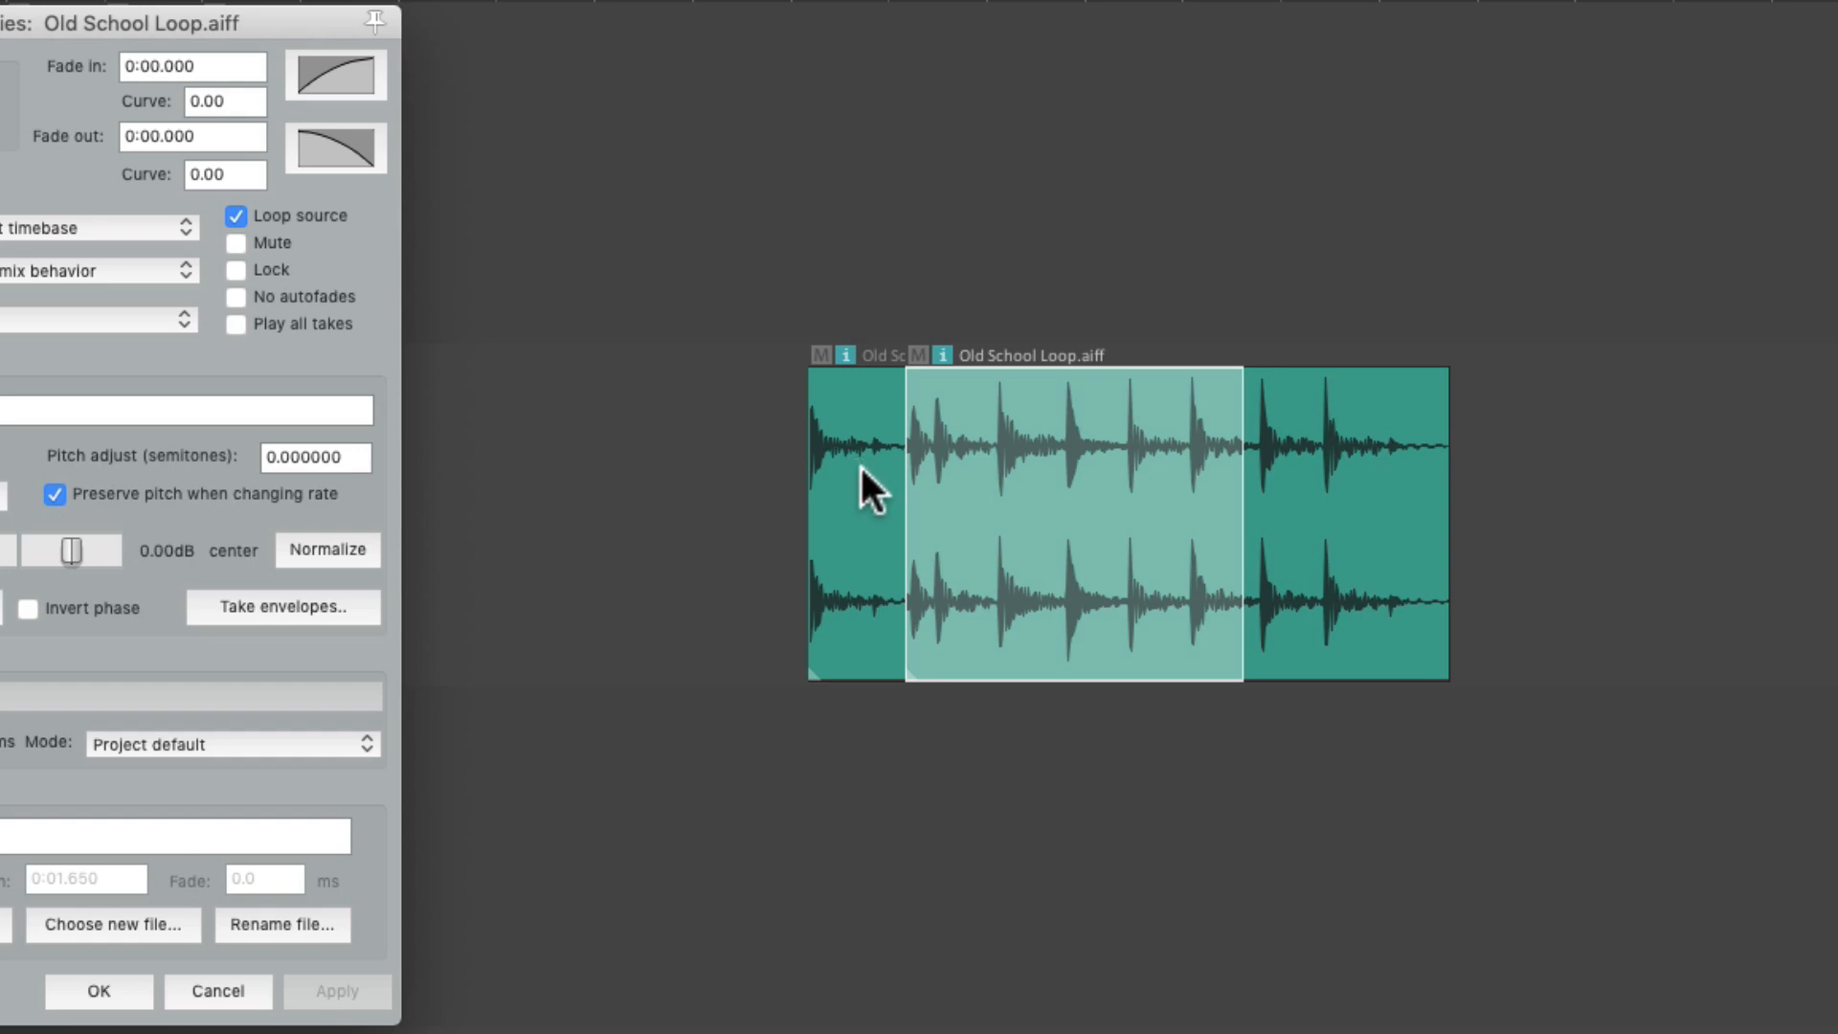
{"action": "left_click_drag", "start_coordinate": [1048, 457], "coordinate": [1116, 463]}
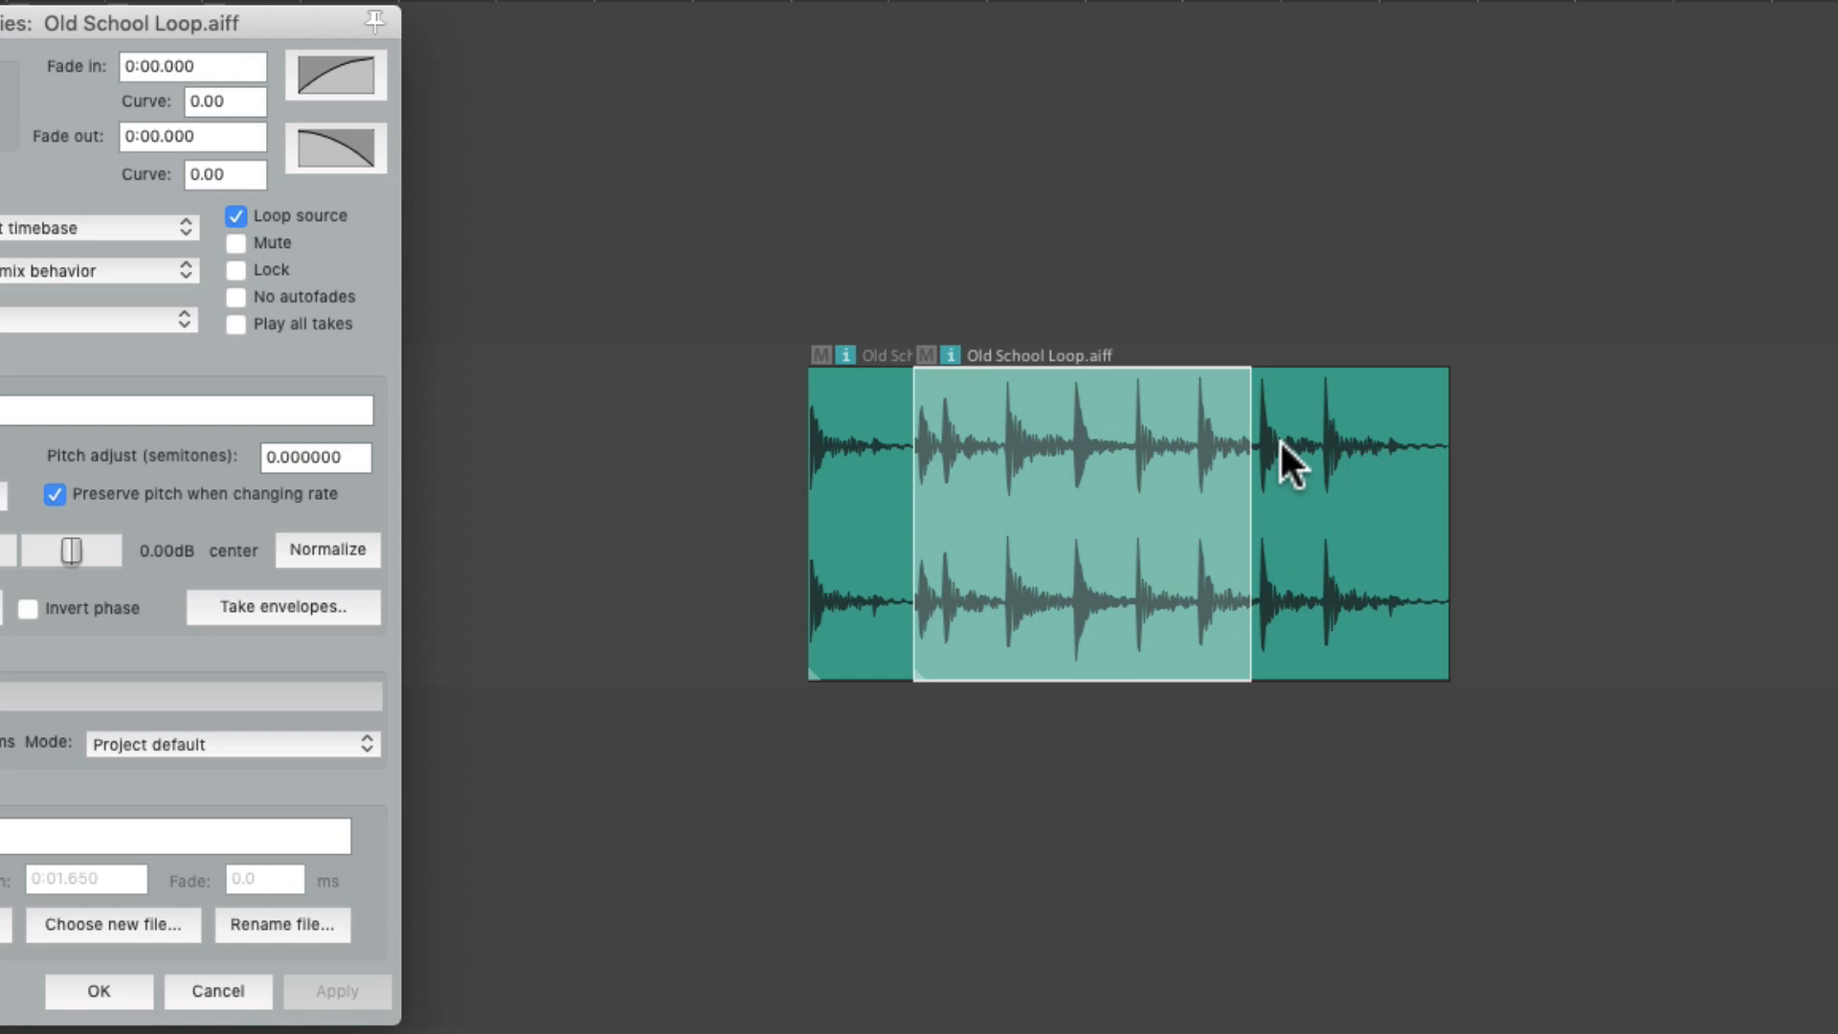
{"action": "left_click_drag", "start_coordinate": [1134, 440], "coordinate": [603, 431]}
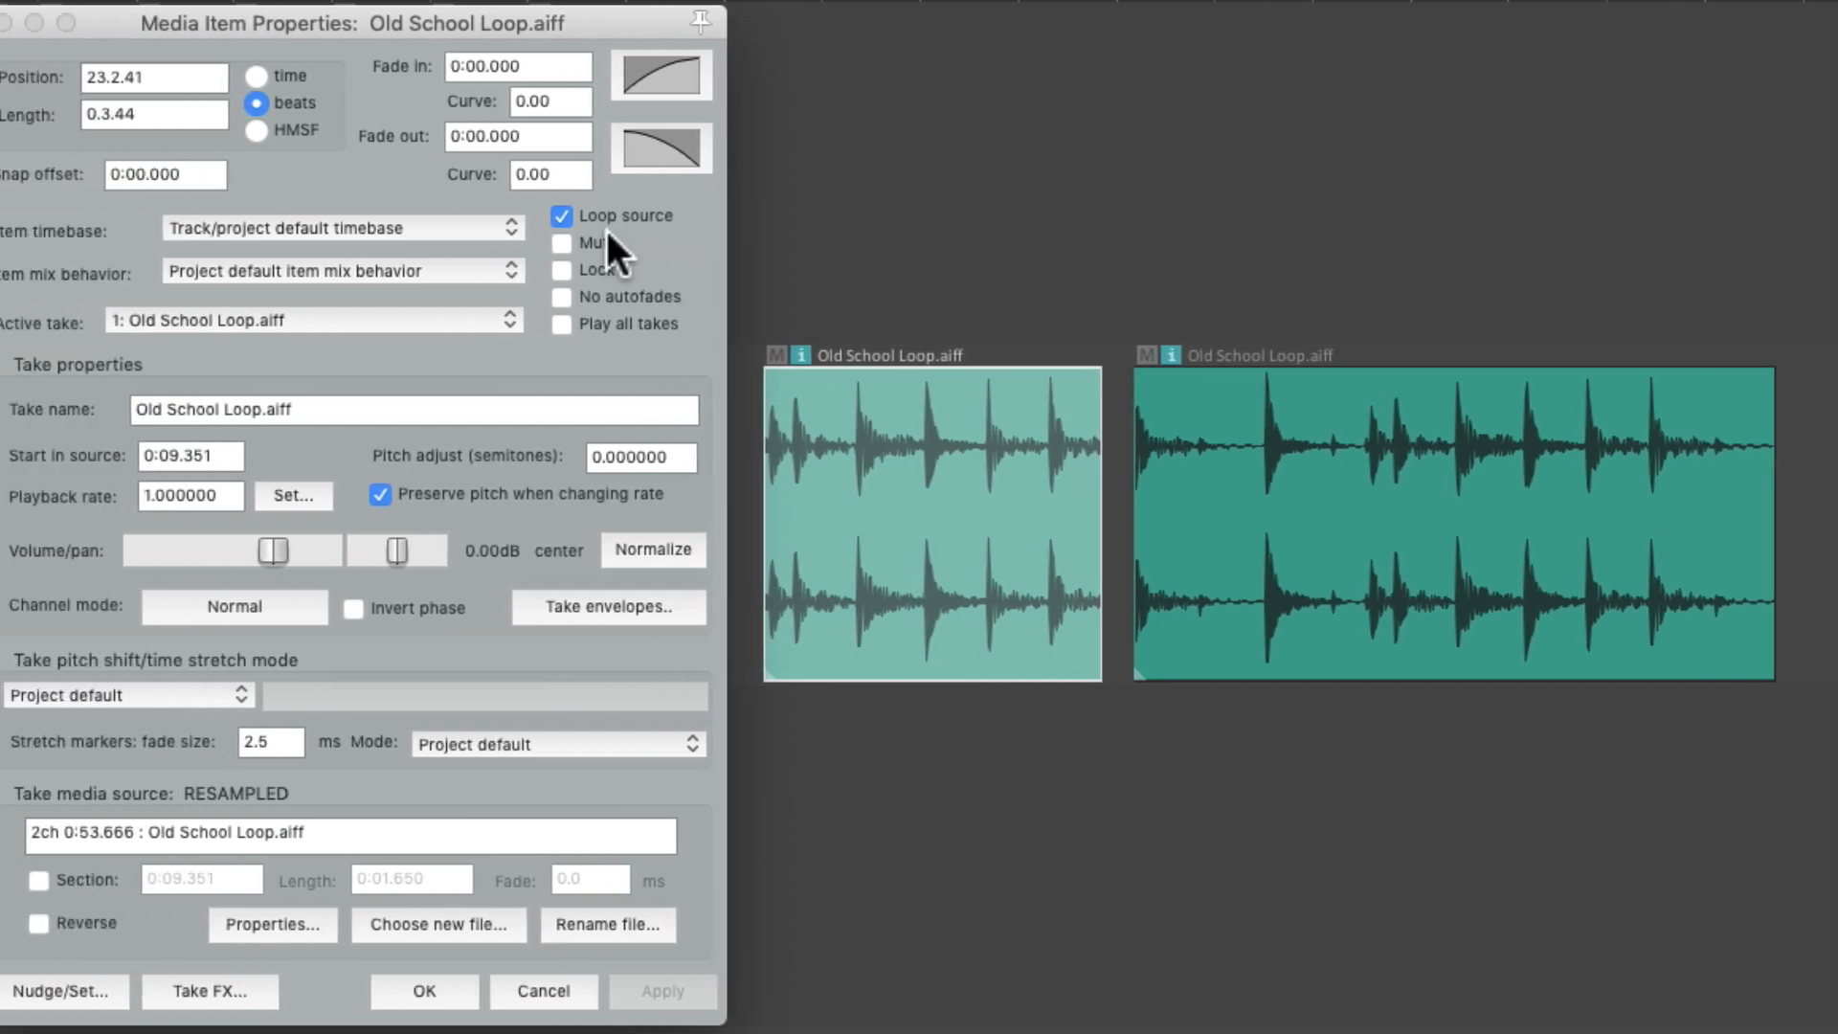
- Set the selected Old School Loop item's mix behavior to Items always mix and apply the change
{"action": "left_click", "coordinate": [471, 274]}
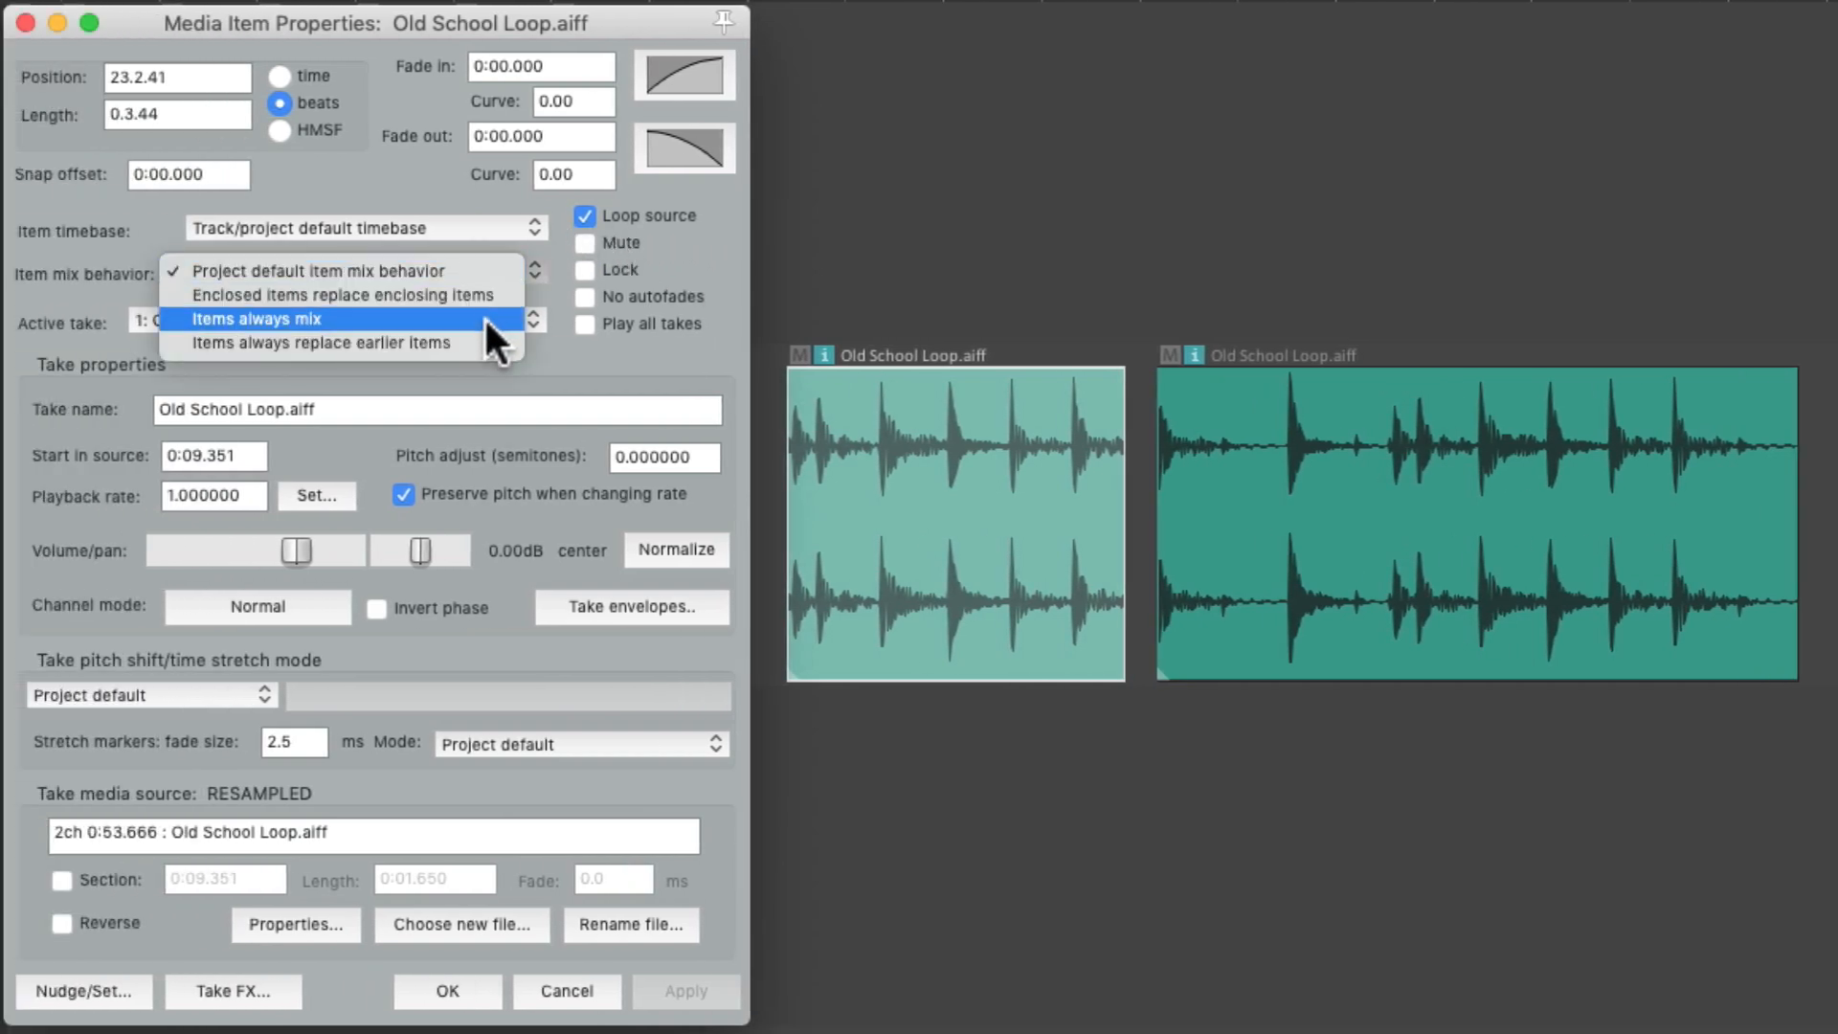
{"action": "left_click", "coordinate": [484, 316]}
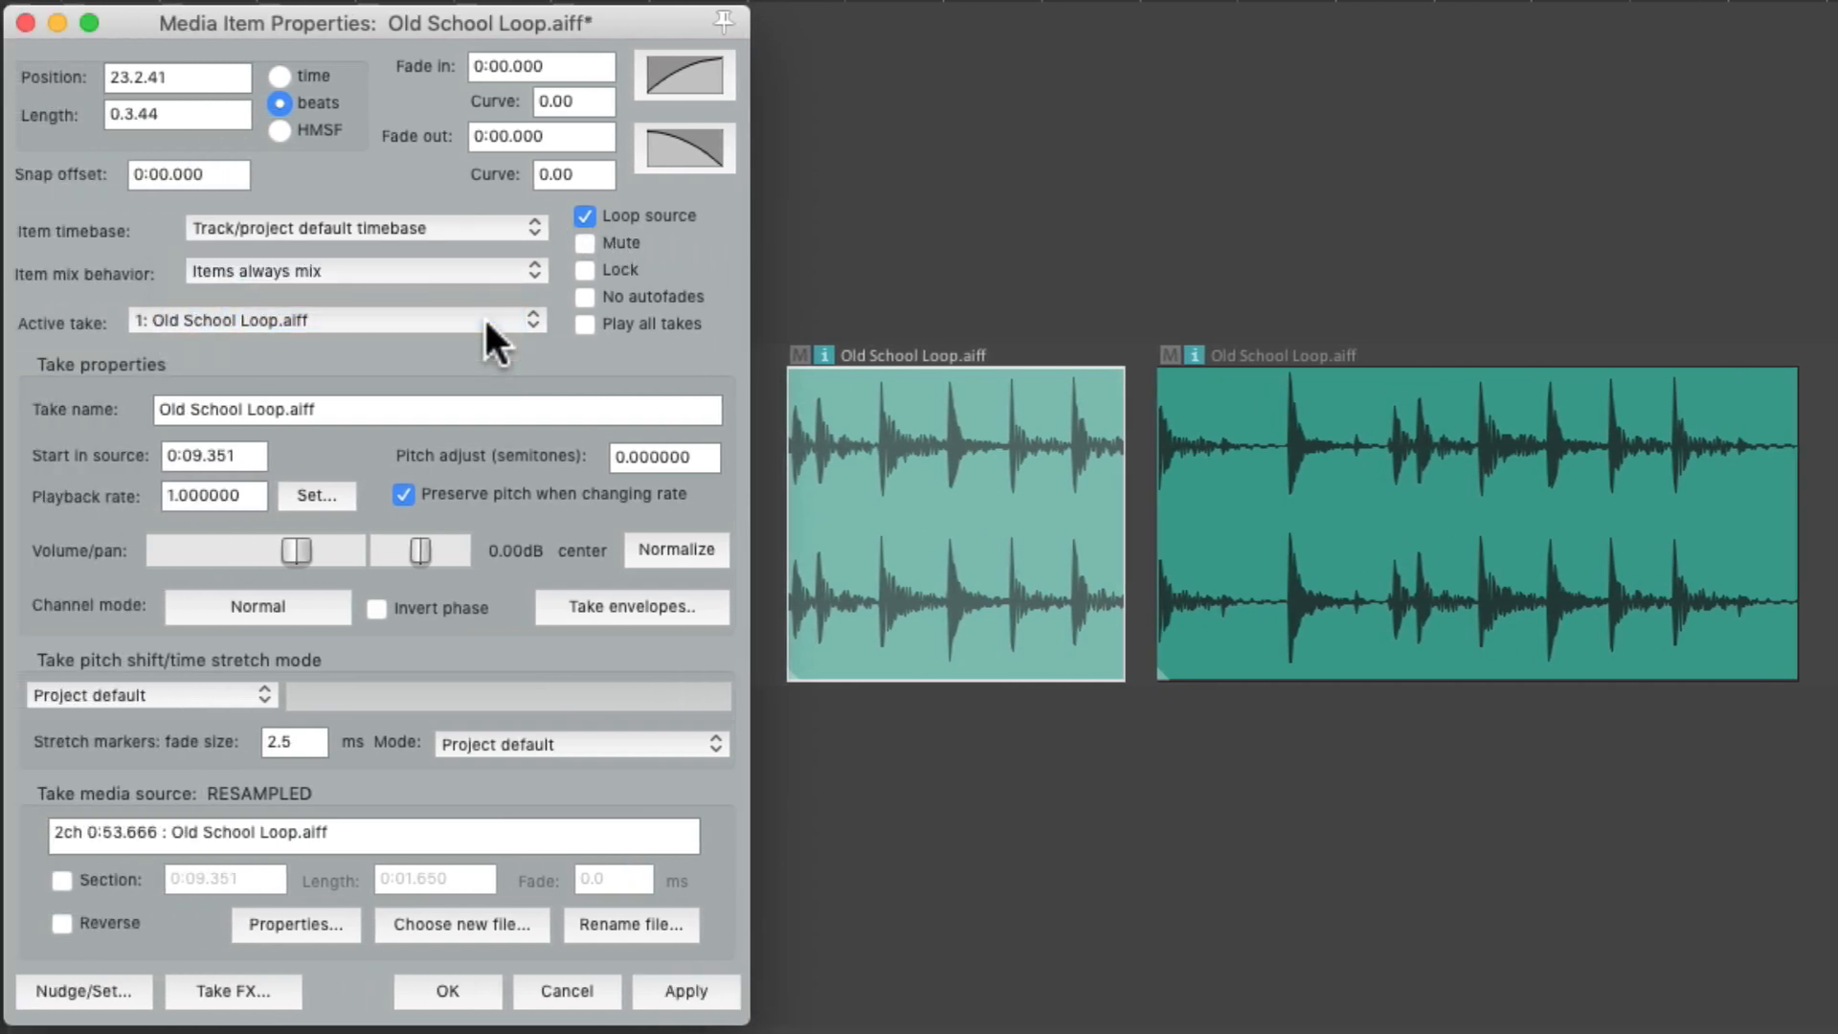
{"action": "key", "text": "Return"}
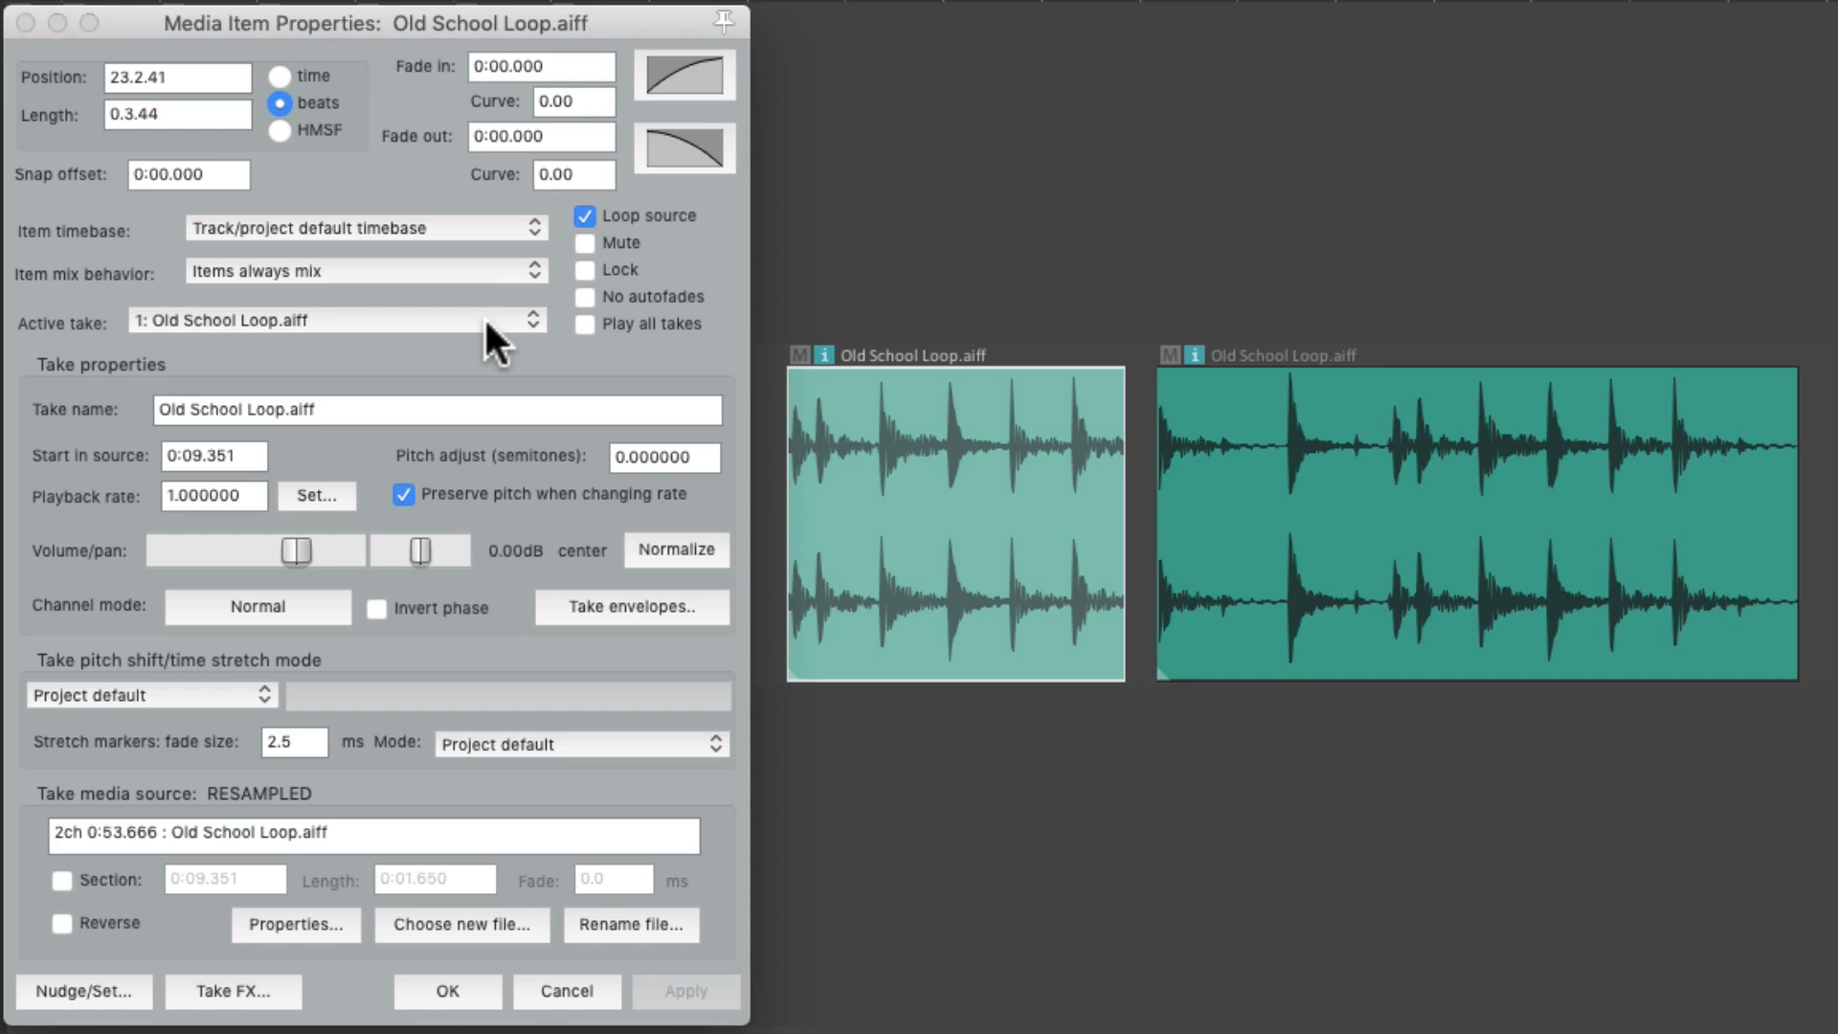
- Move the always-mixing item over the longer item's start, over its end, and back off it
{"action": "left_click_drag", "start_coordinate": [905, 400], "coordinate": [1106, 408]}
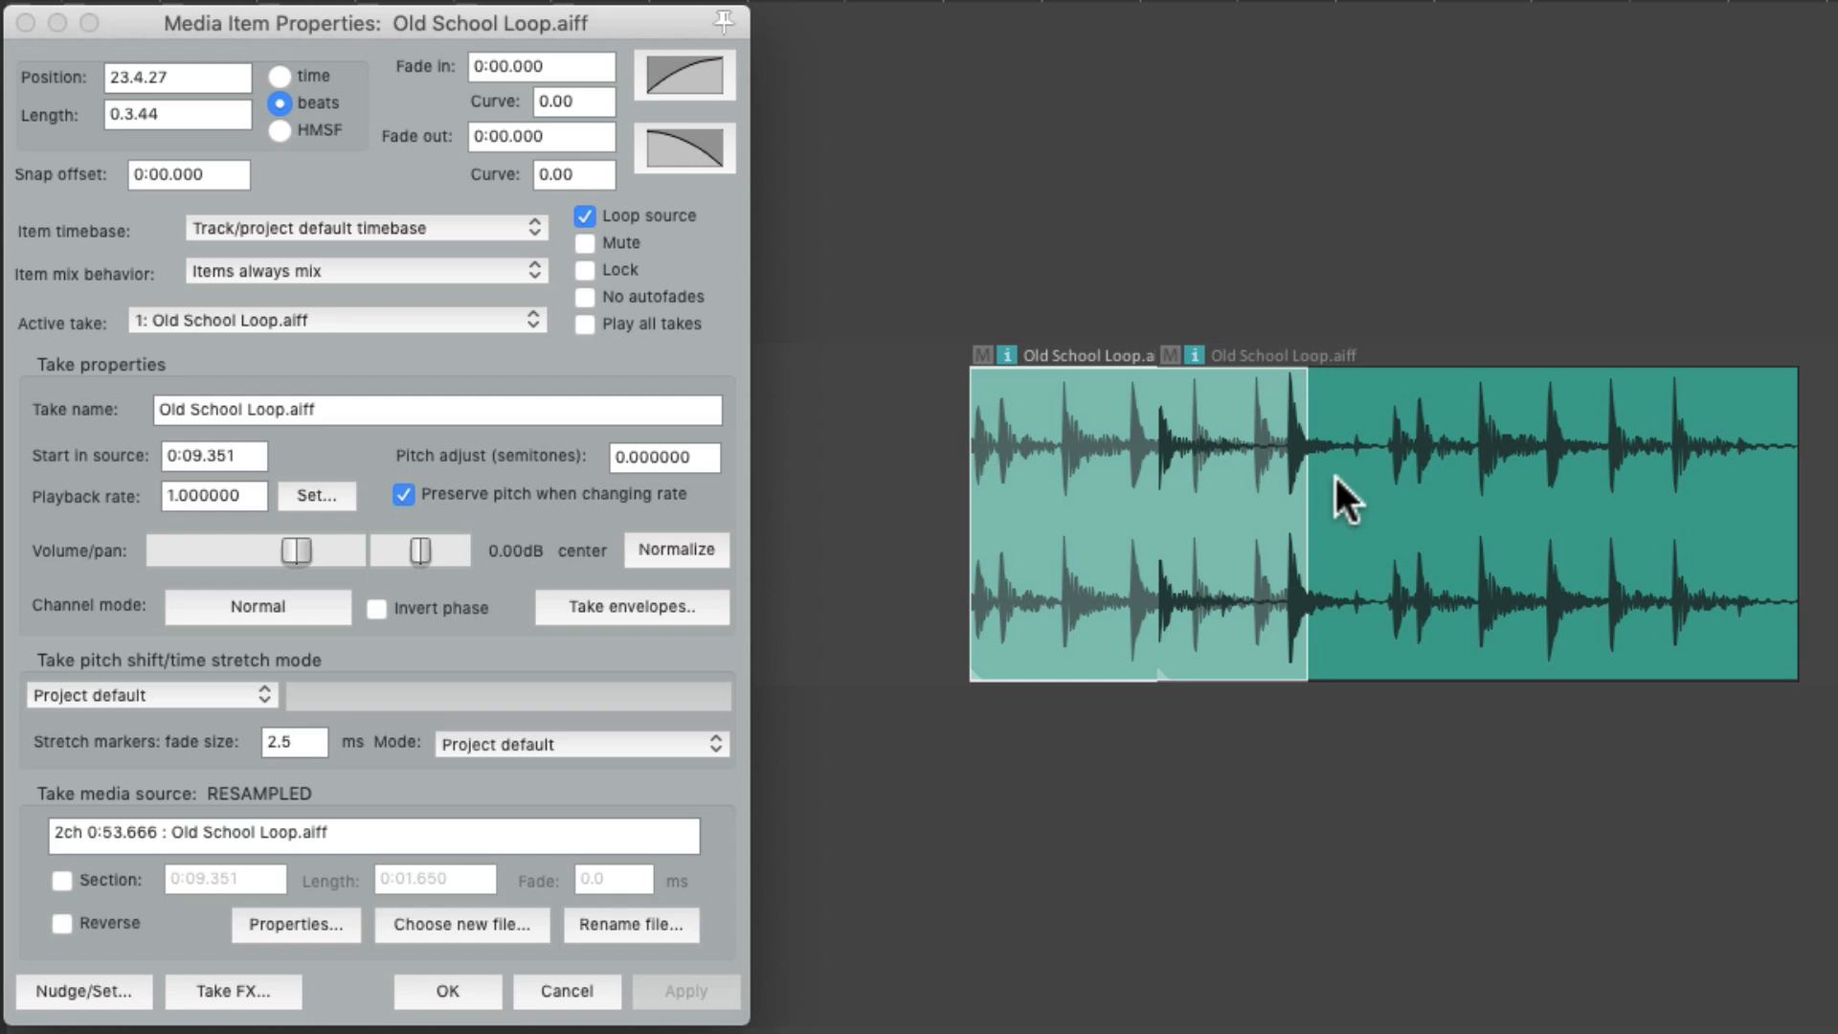
{"action": "left_click_drag", "start_coordinate": [1078, 423], "coordinate": [1790, 415]}
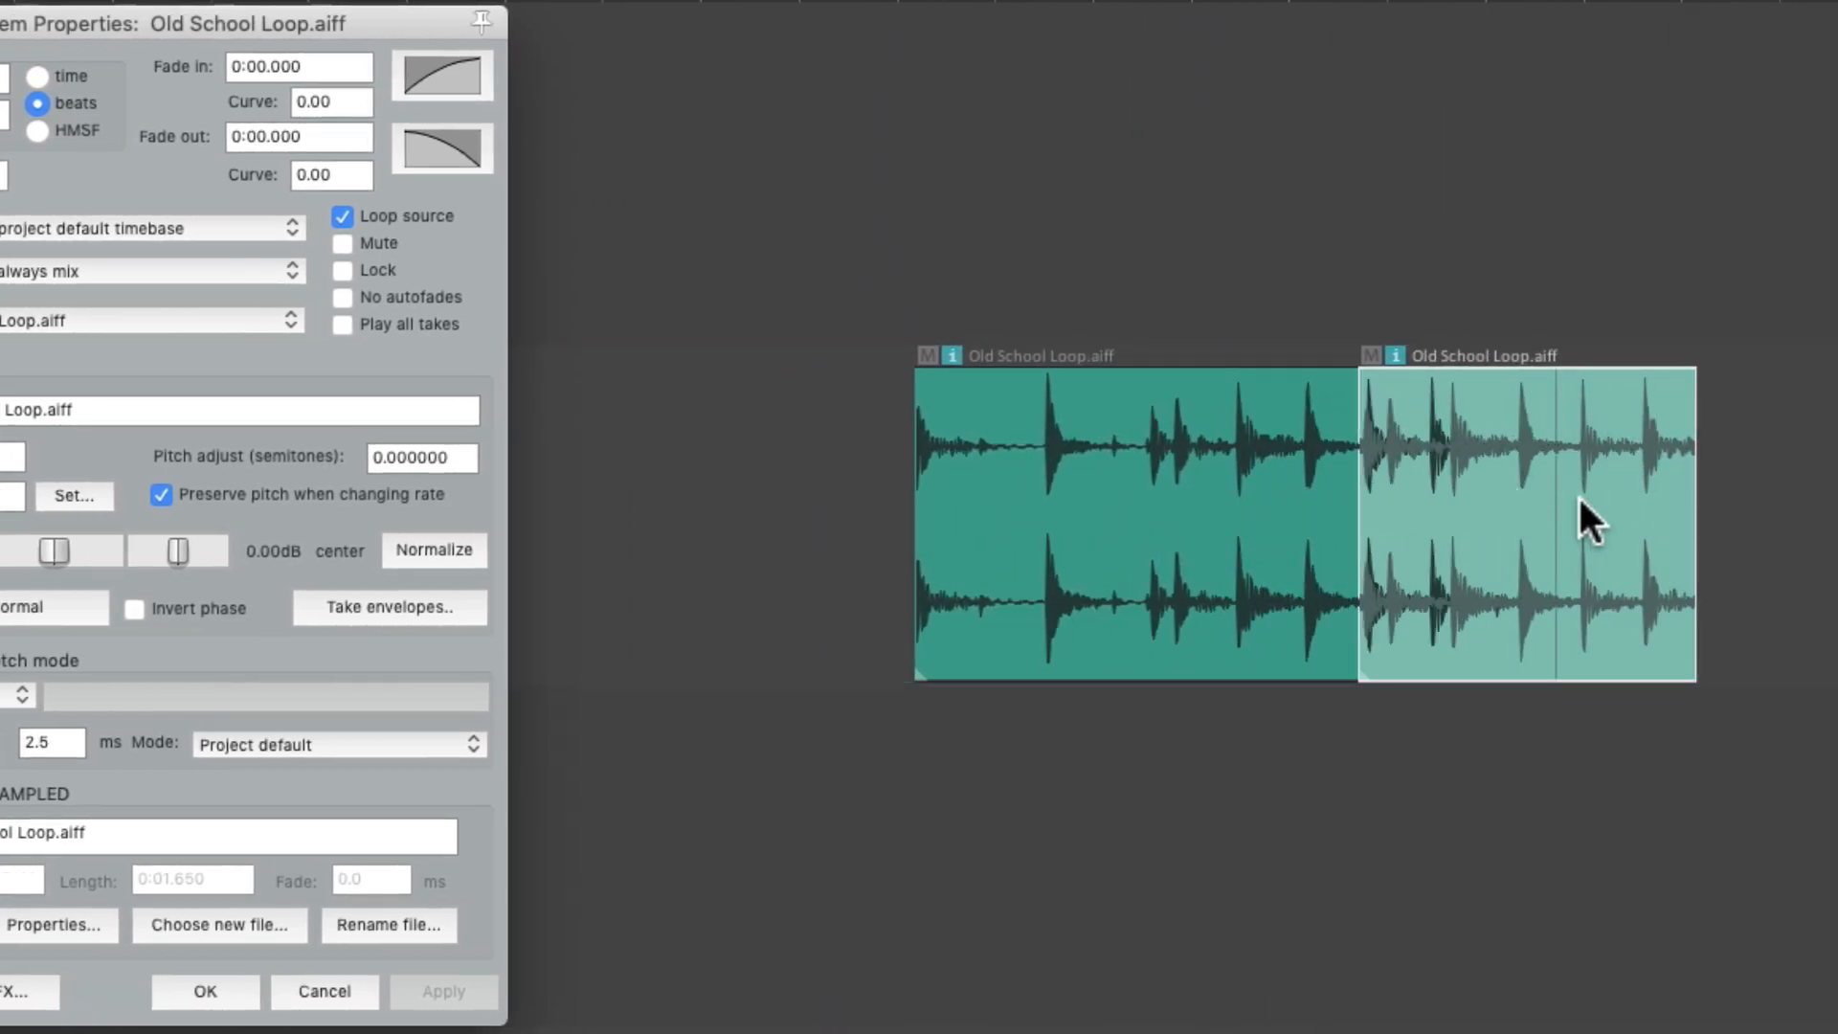
{"action": "left_click_drag", "start_coordinate": [1597, 413], "coordinate": [1222, 417]}
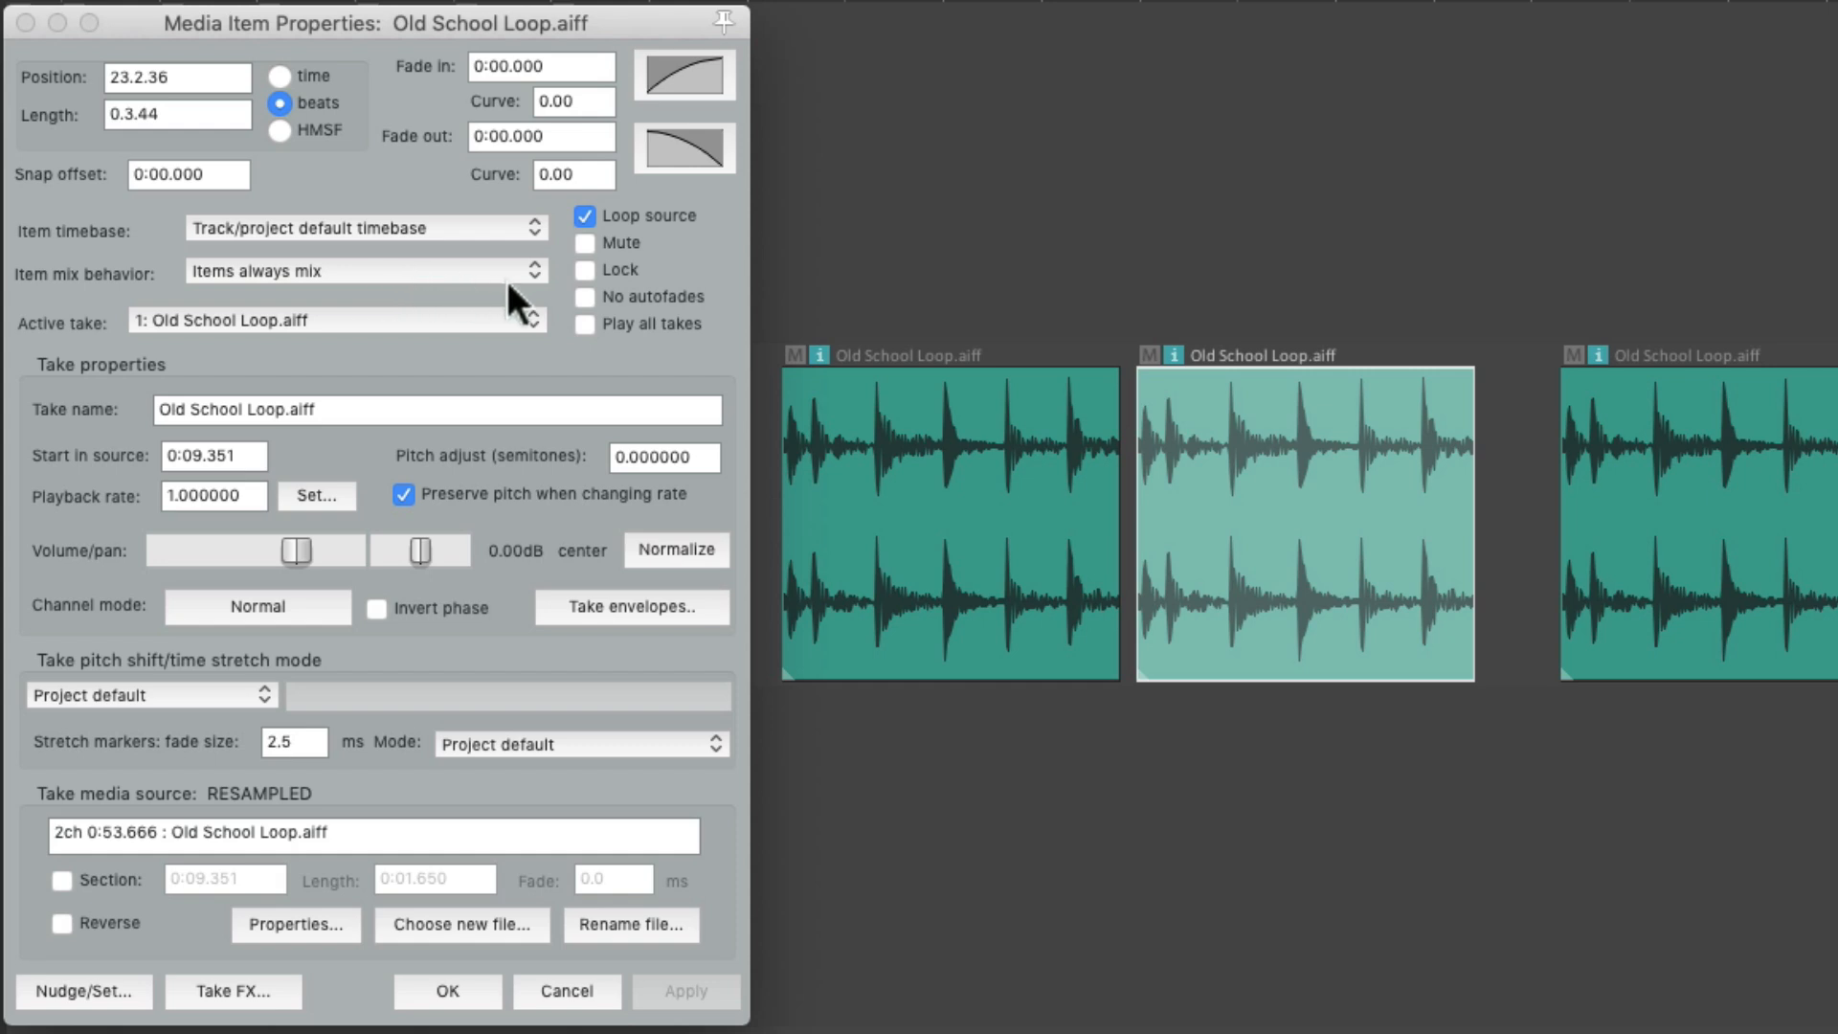
- Set the mix behavior to Items always replace earlier items, and overlap the second loop item onto the first and the third onto the second
{"action": "left_click", "coordinate": [505, 277]}
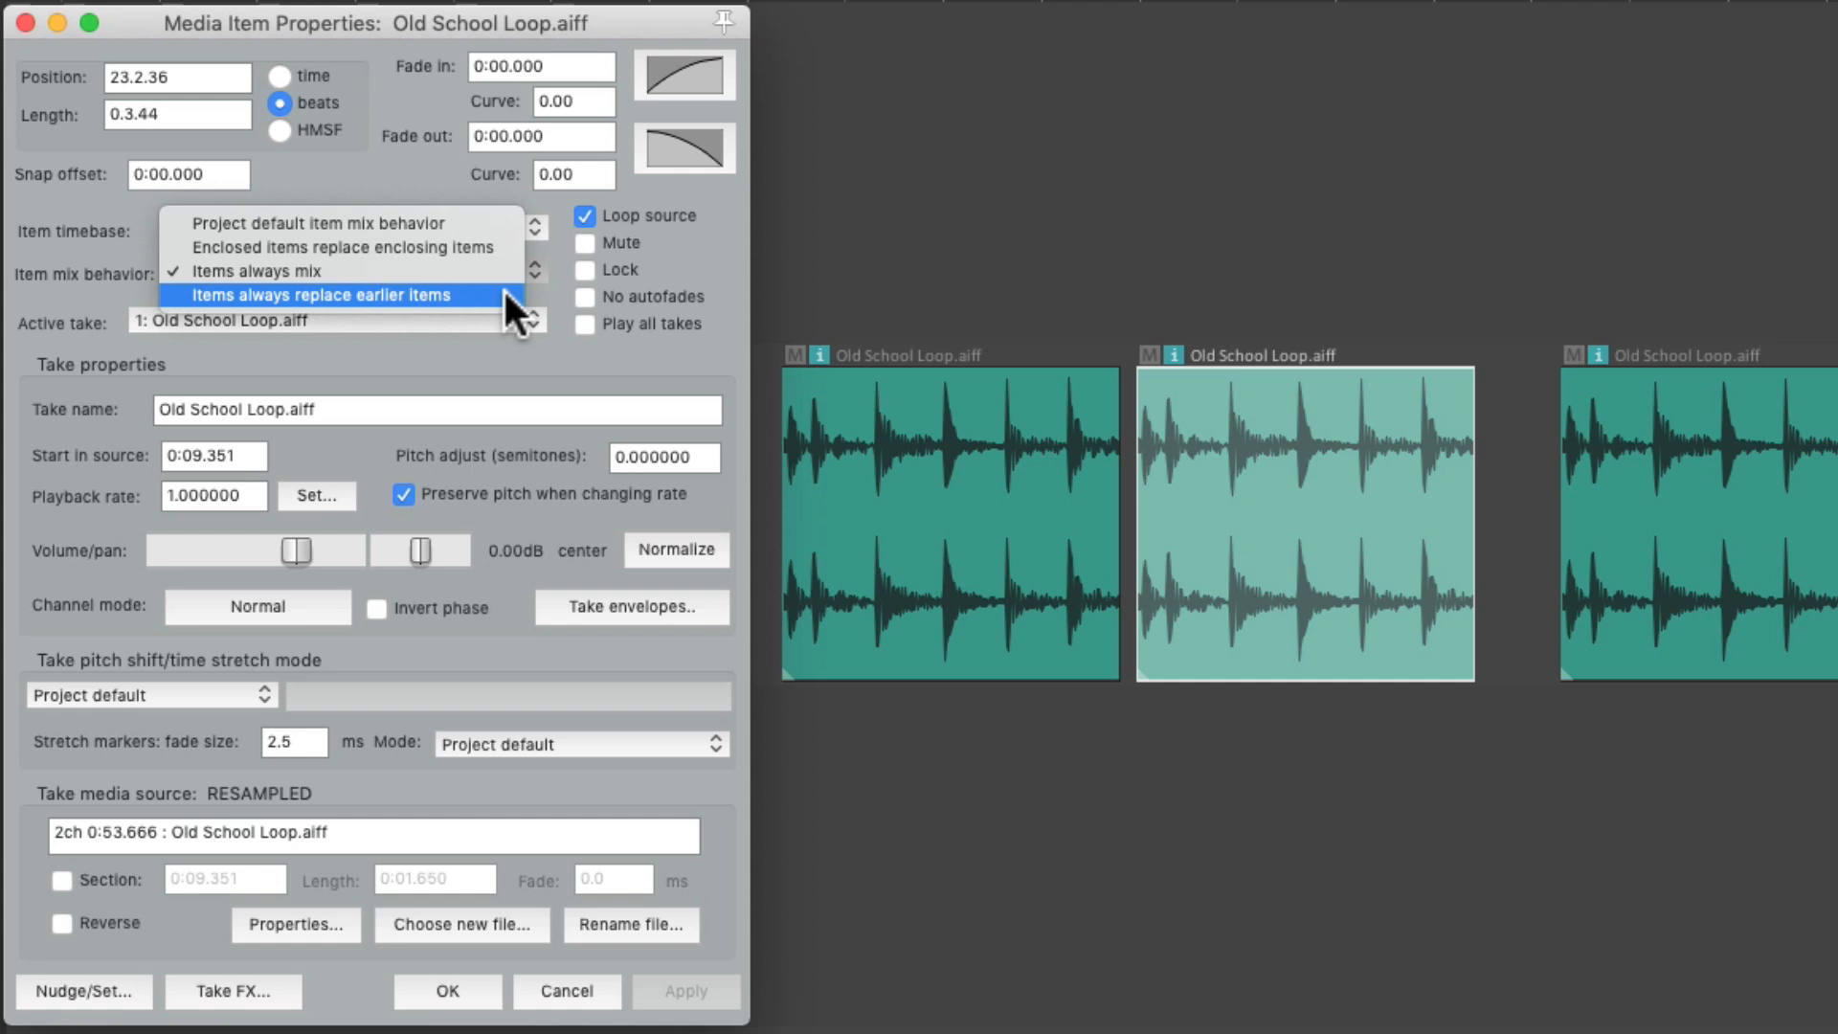
{"action": "left_click", "coordinate": [506, 295]}
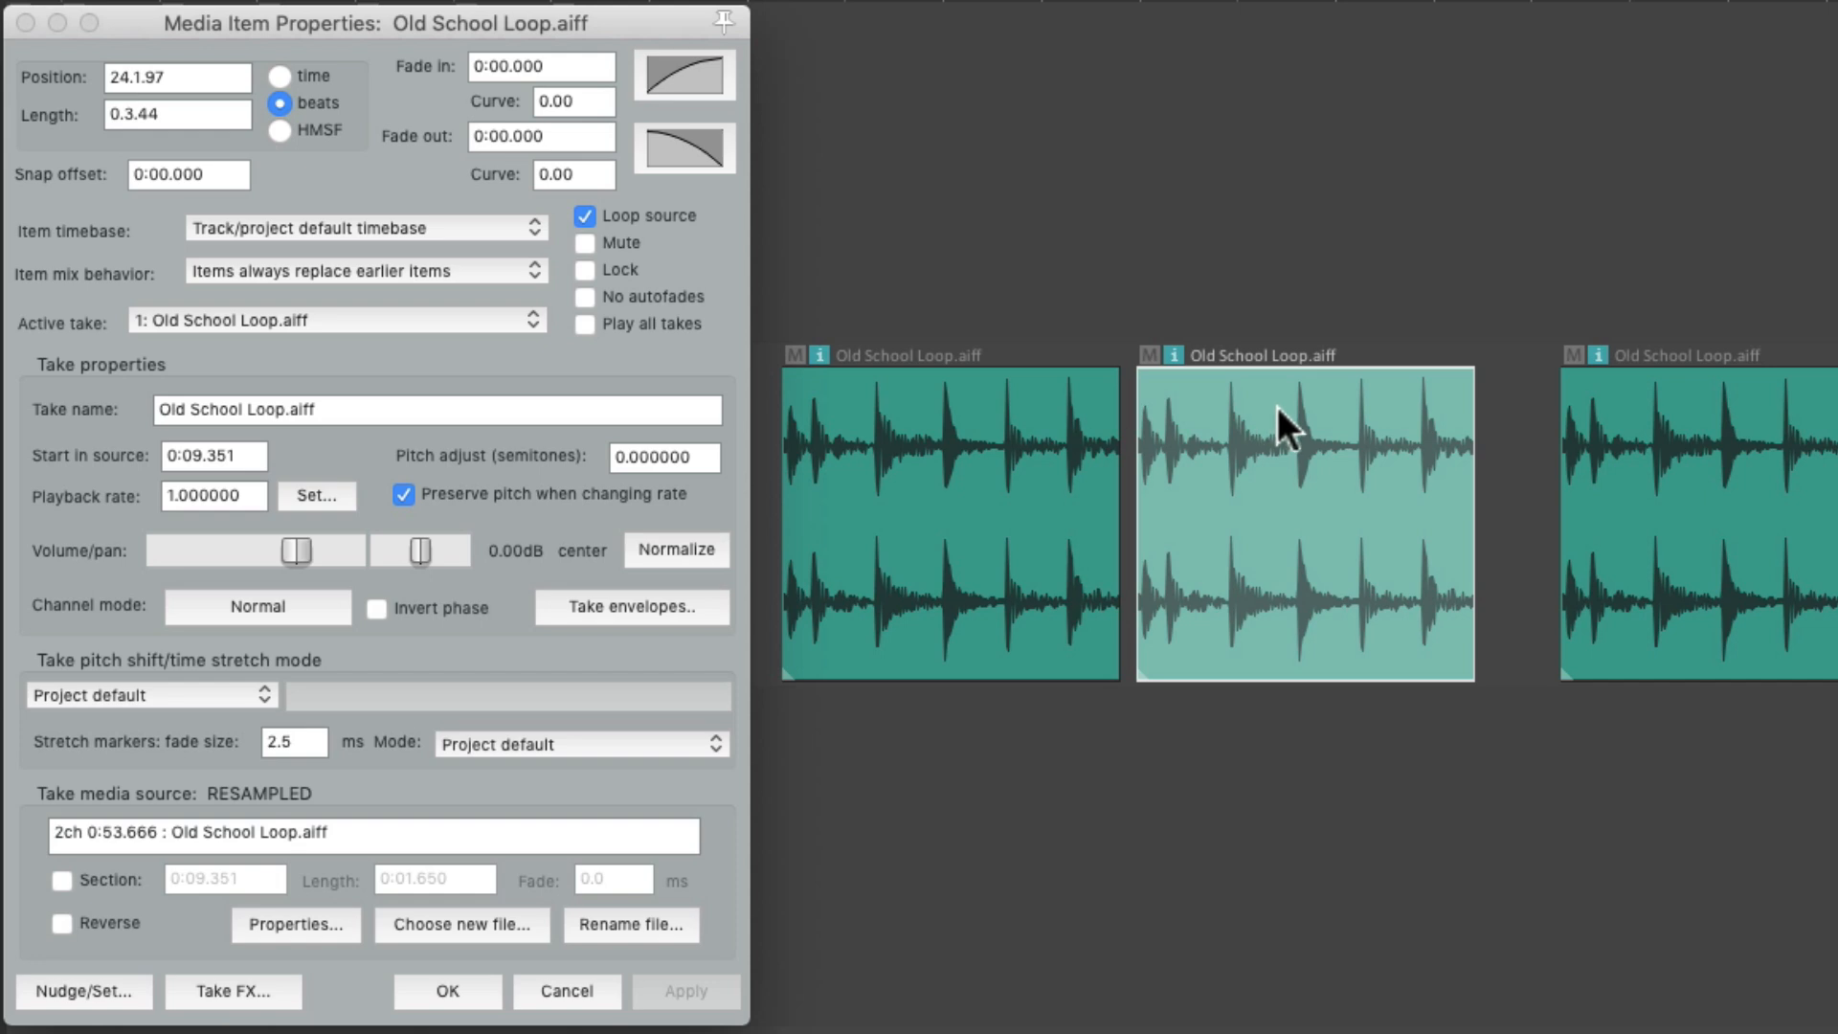
{"action": "left_click_drag", "start_coordinate": [1216, 461], "coordinate": [1074, 479]}
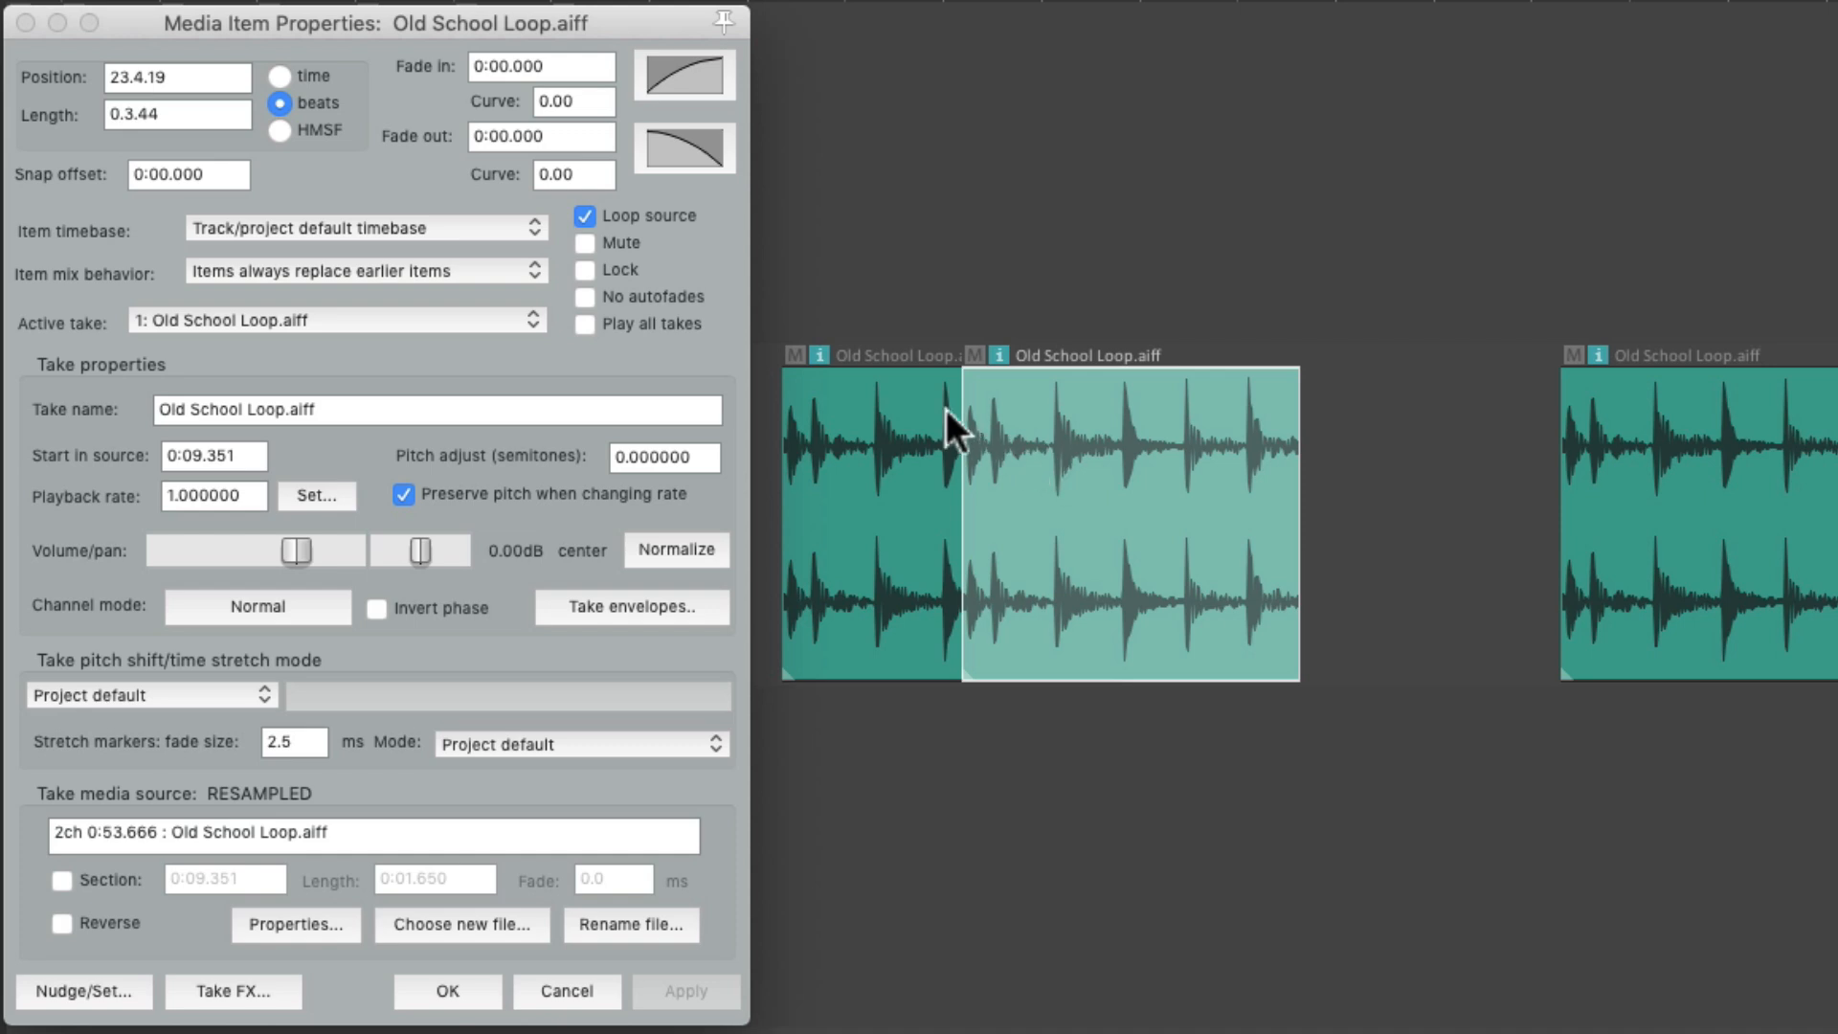
{"action": "left_click_drag", "start_coordinate": [1036, 432], "coordinate": [1096, 457]}
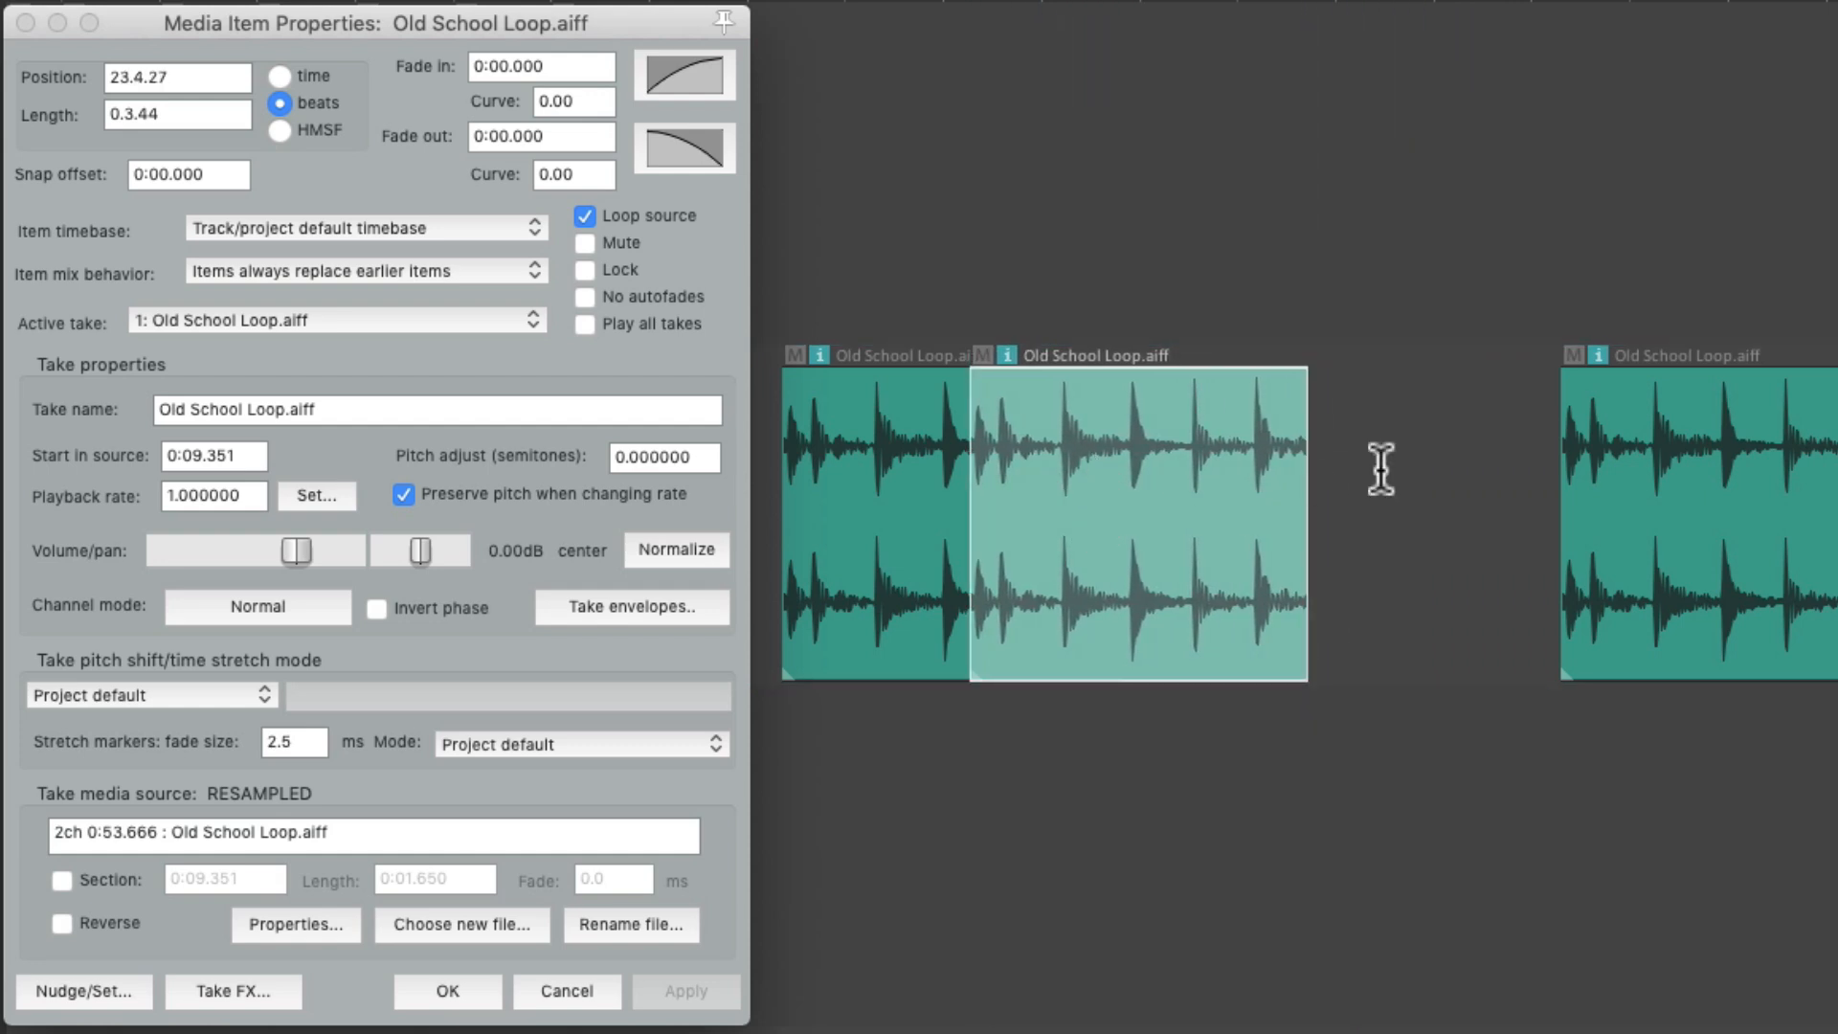
{"action": "left_click_drag", "start_coordinate": [1653, 492], "coordinate": [1226, 449]}
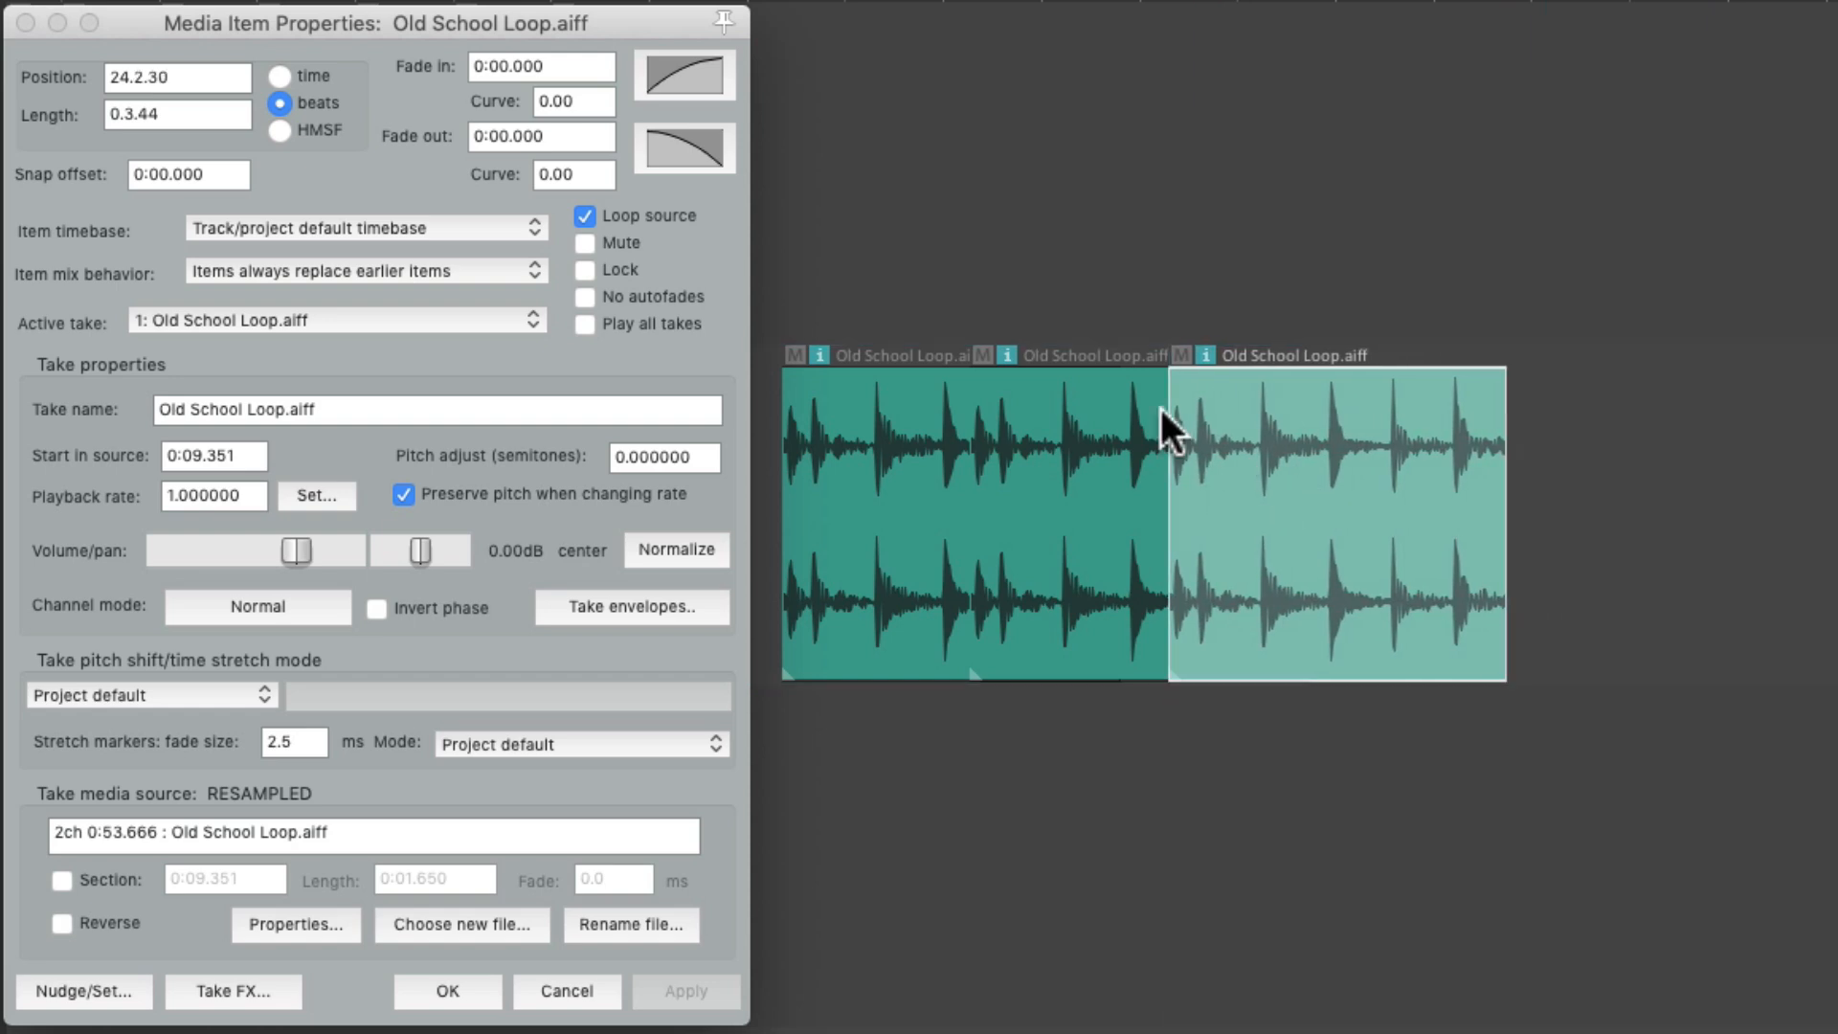
- Select the overlapping Old School Loop items one after another and move them apart so none overlap
{"action": "left_click", "coordinate": [903, 456]}
{"action": "left_click", "coordinate": [1047, 438]}
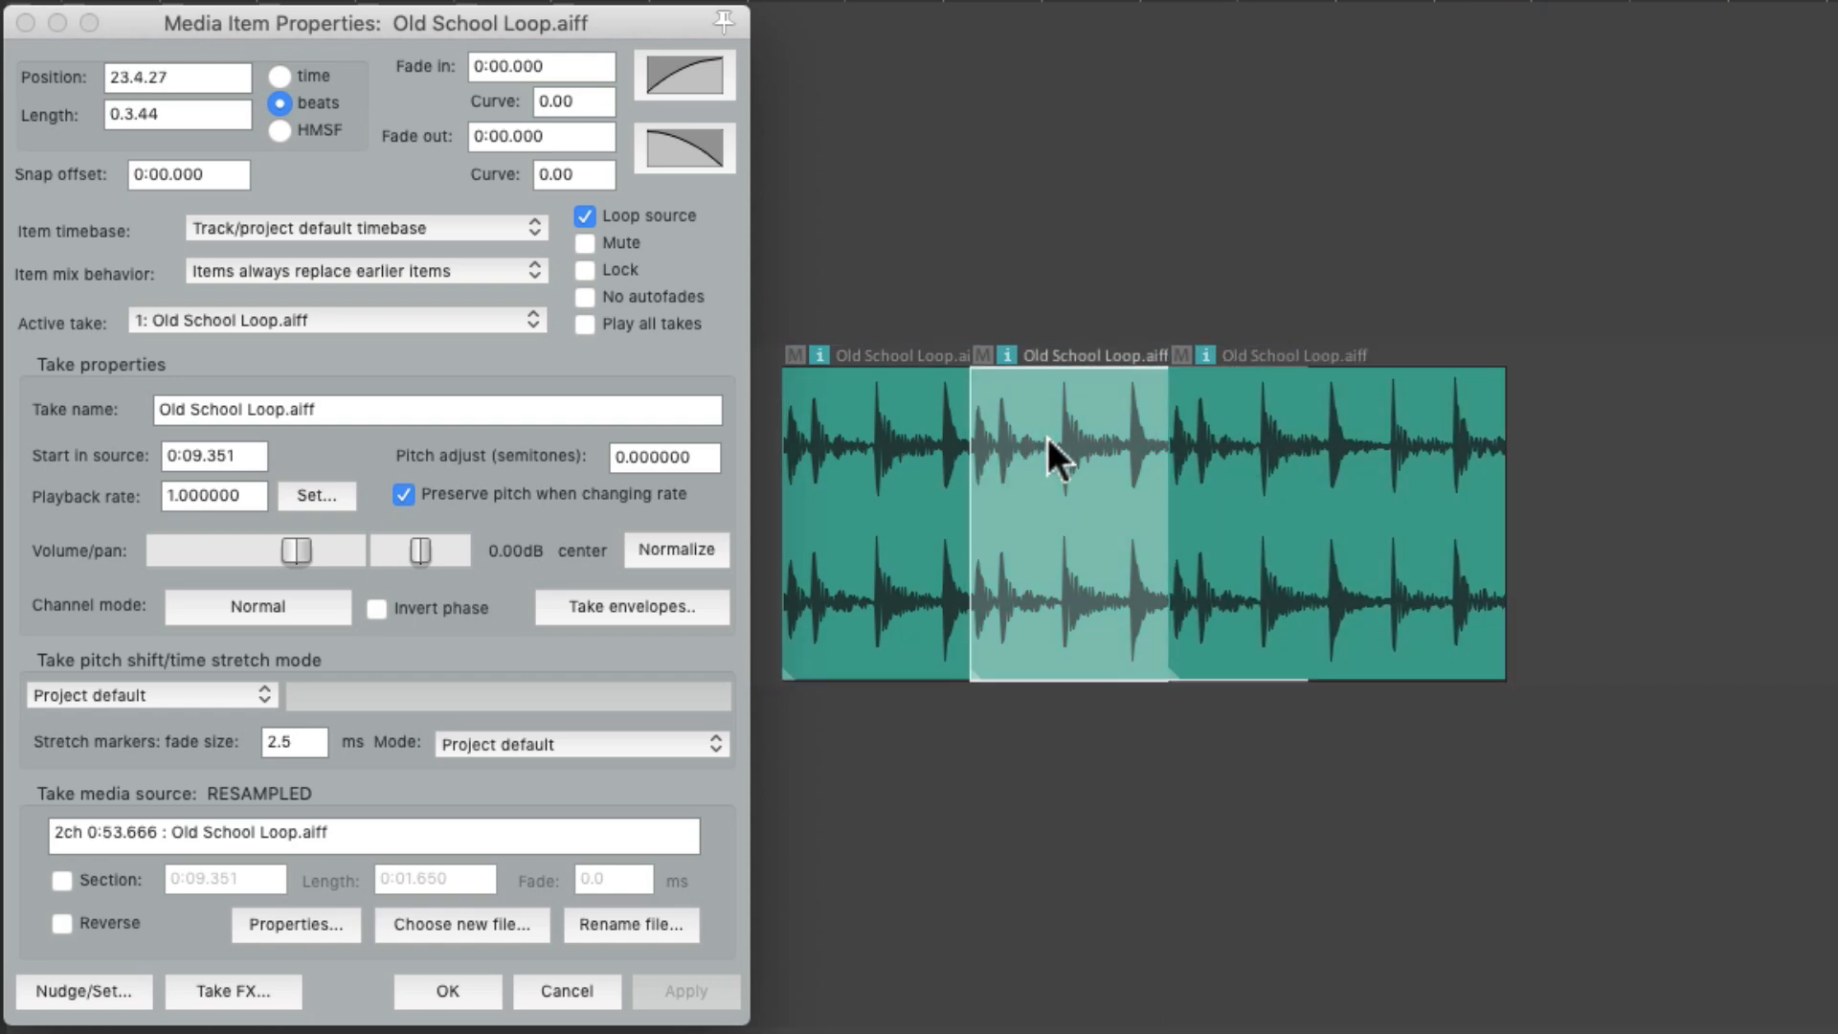
{"action": "left_click", "coordinate": [1248, 438]}
{"action": "left_click_drag", "start_coordinate": [1286, 436], "coordinate": [1479, 446]}
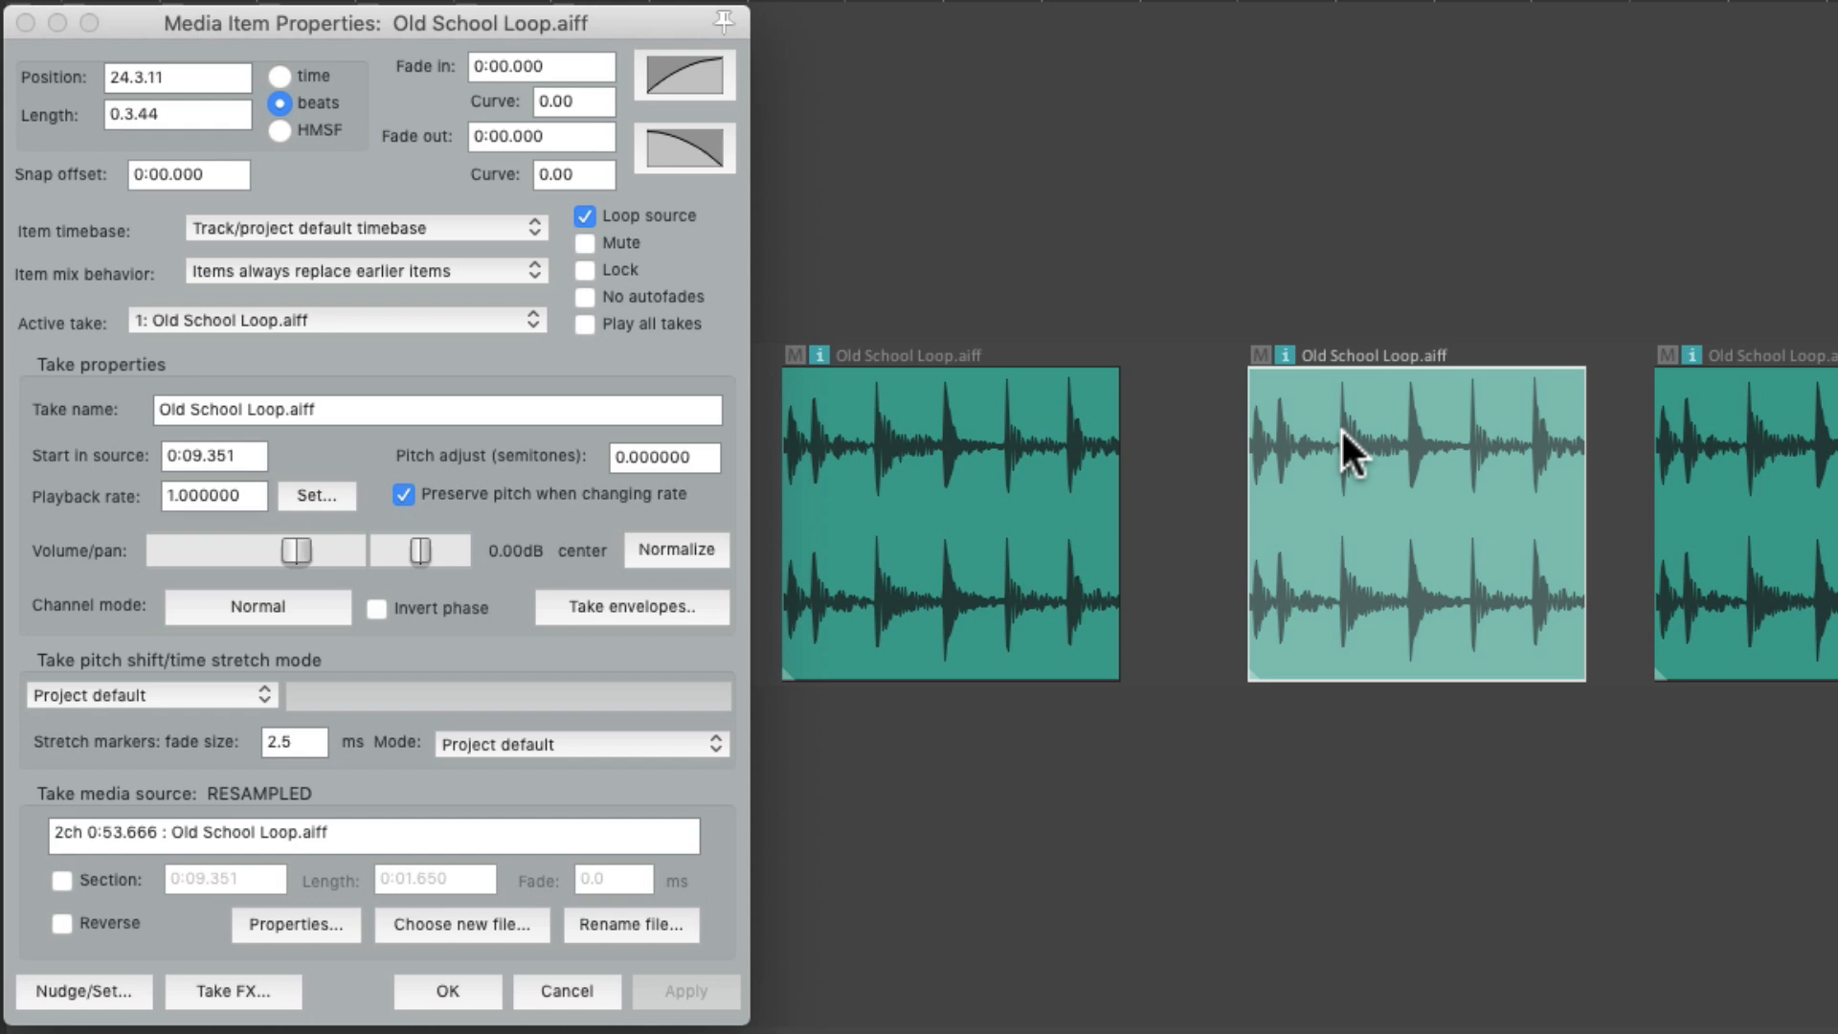
- Set the middle Old School Loop item's mix behavior to Project default item mix behavior
{"action": "left_click_drag", "start_coordinate": [1342, 430], "coordinate": [1341, 429]}
{"action": "left_click", "coordinate": [472, 261]}
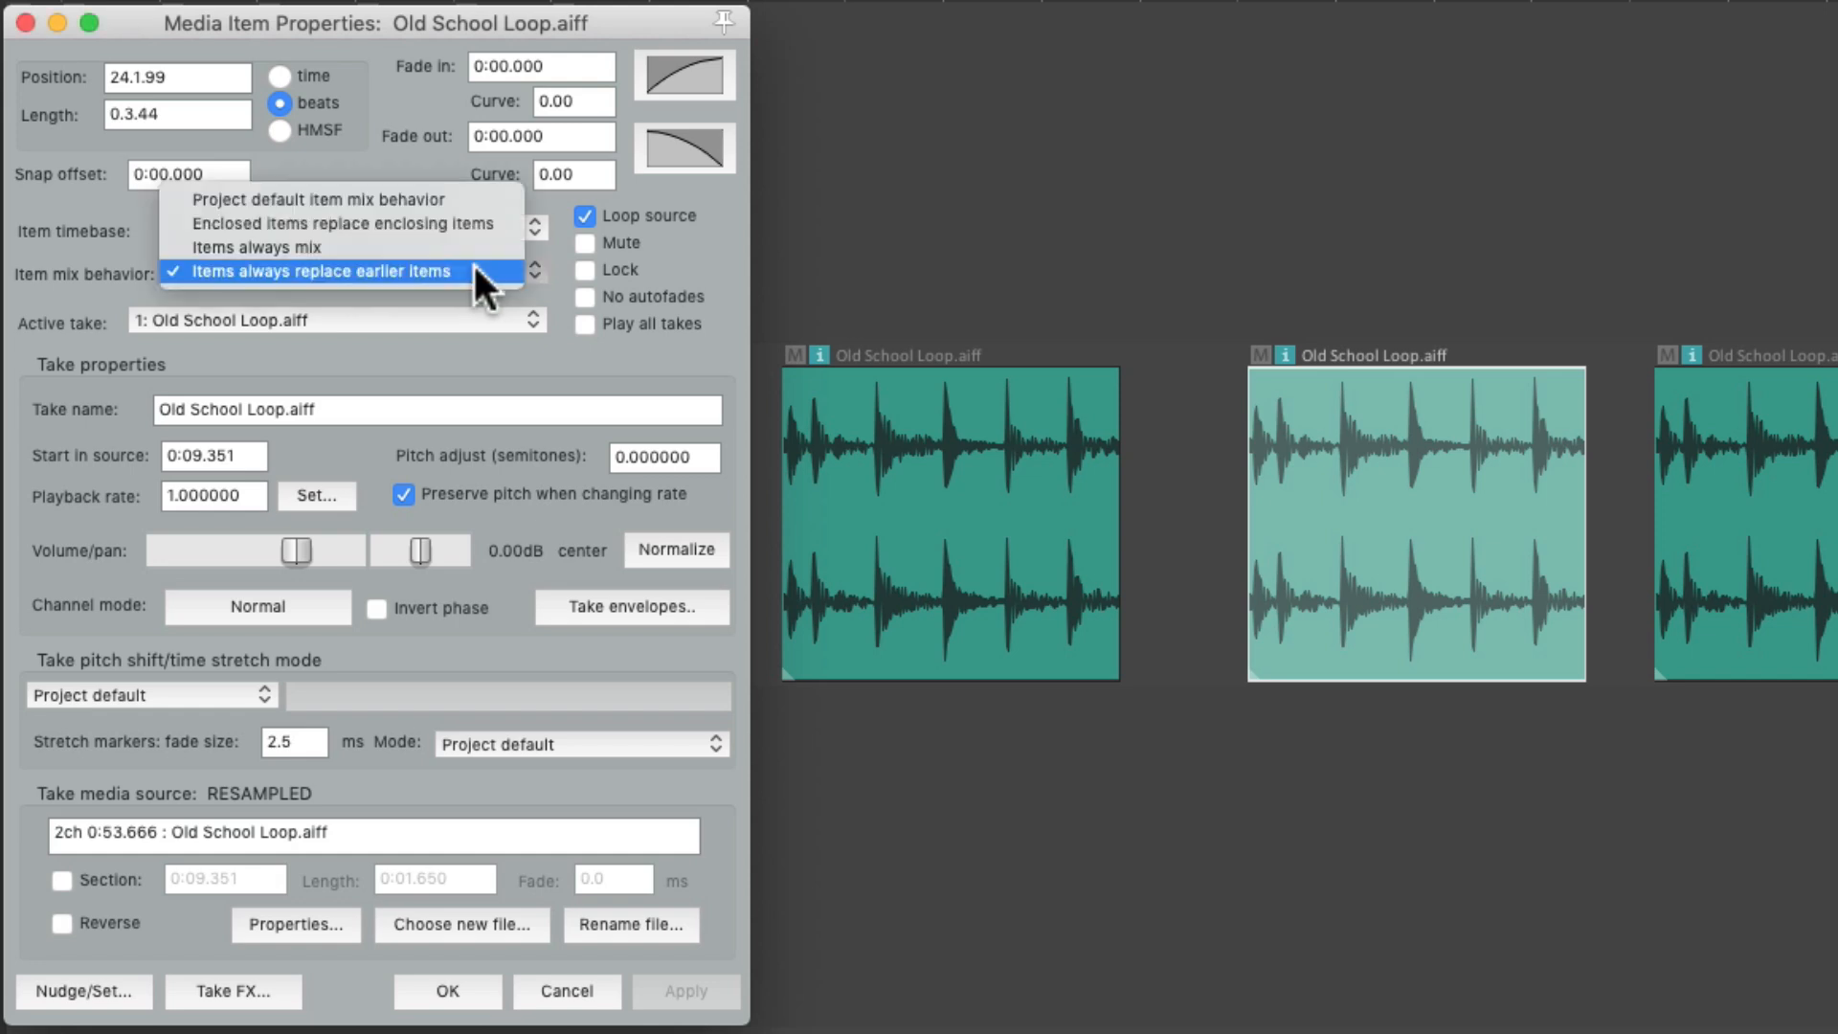
{"action": "left_click", "coordinate": [497, 197]}
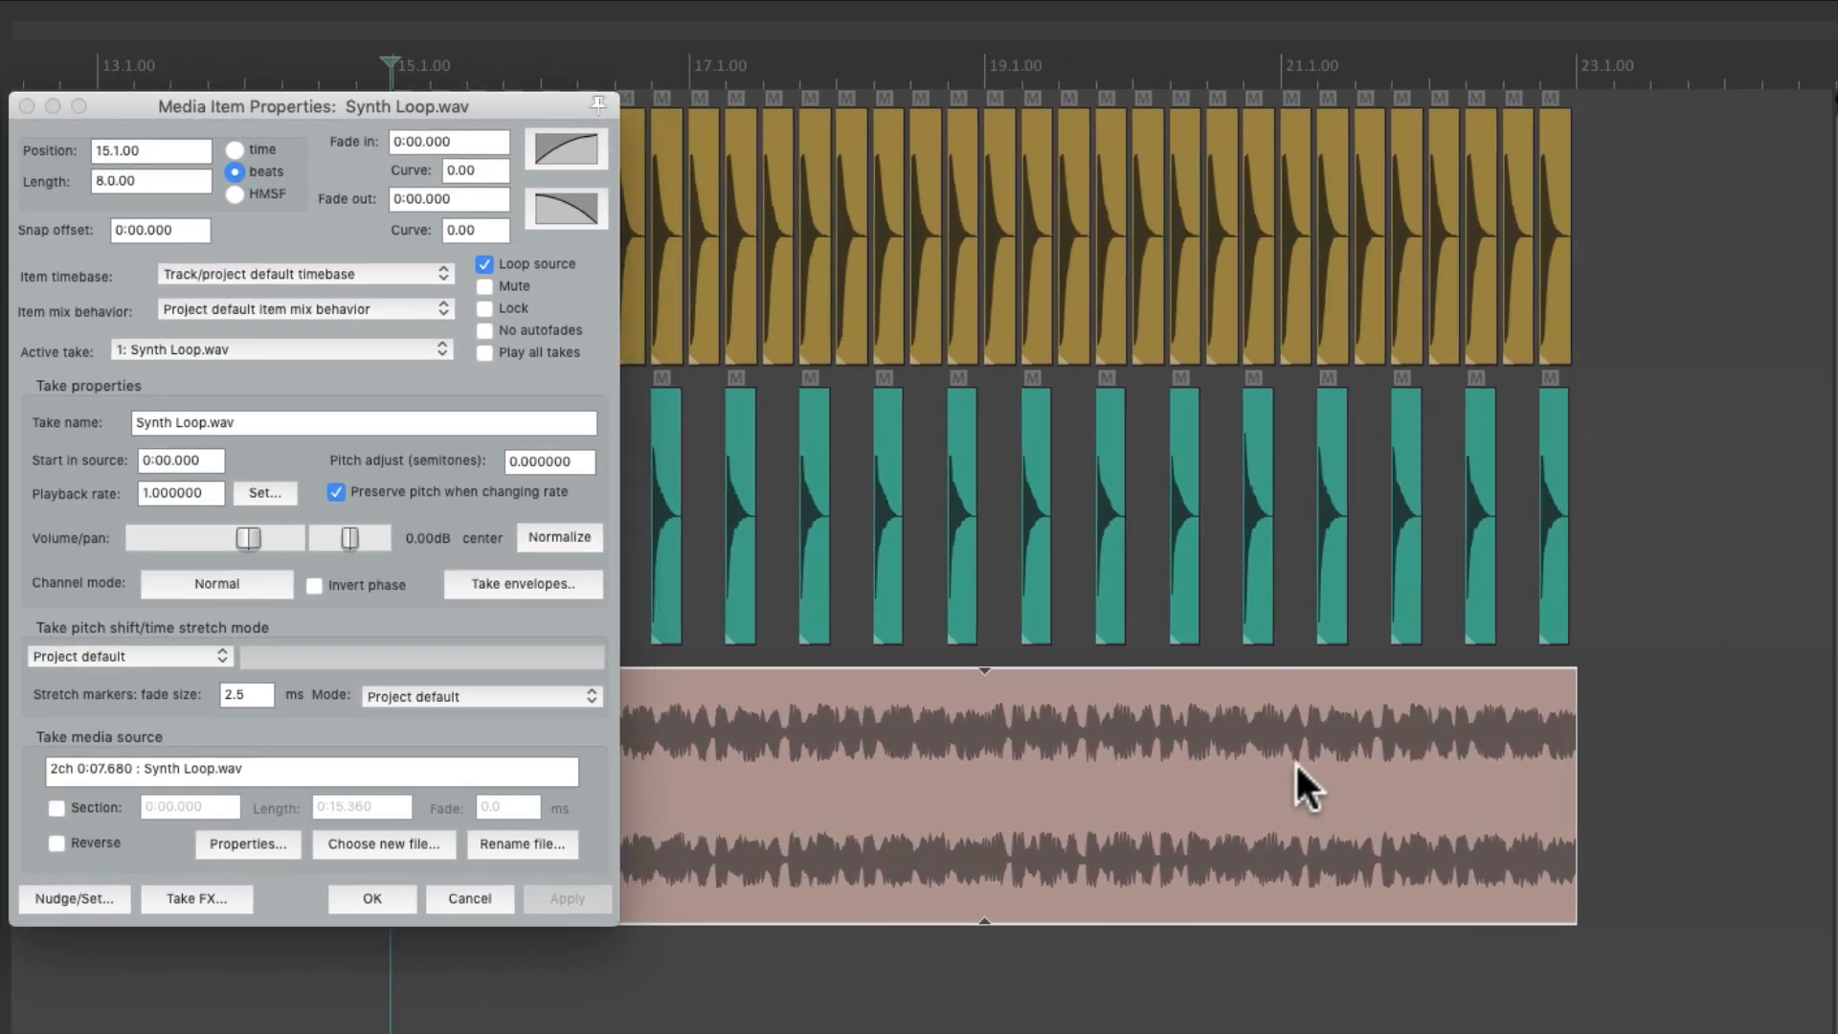
- Shorten the Synth Loop item to 4.0.00 from its end, and extend it to about 7.0.40
{"action": "left_click_drag", "start_coordinate": [1482, 766], "coordinate": [894, 779]}
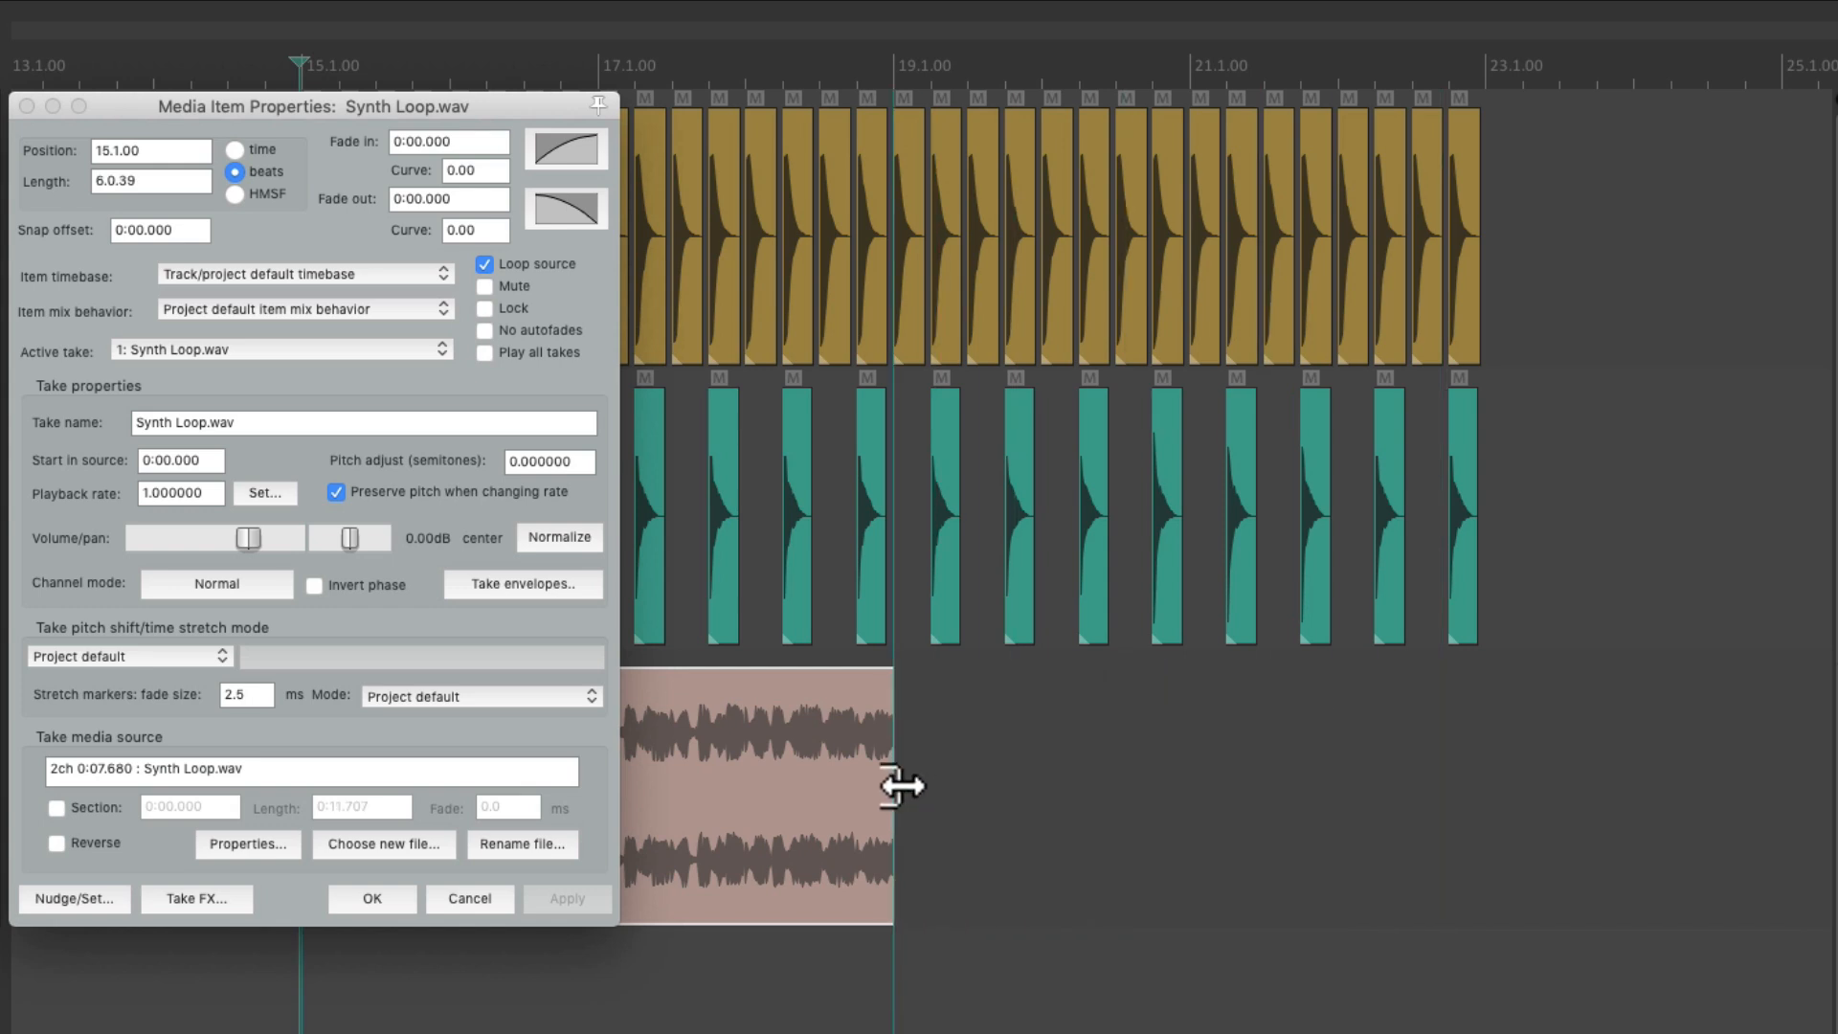
{"action": "scroll", "coordinate": [1178, 782], "scroll_direction": "left", "scroll_amount": 5}
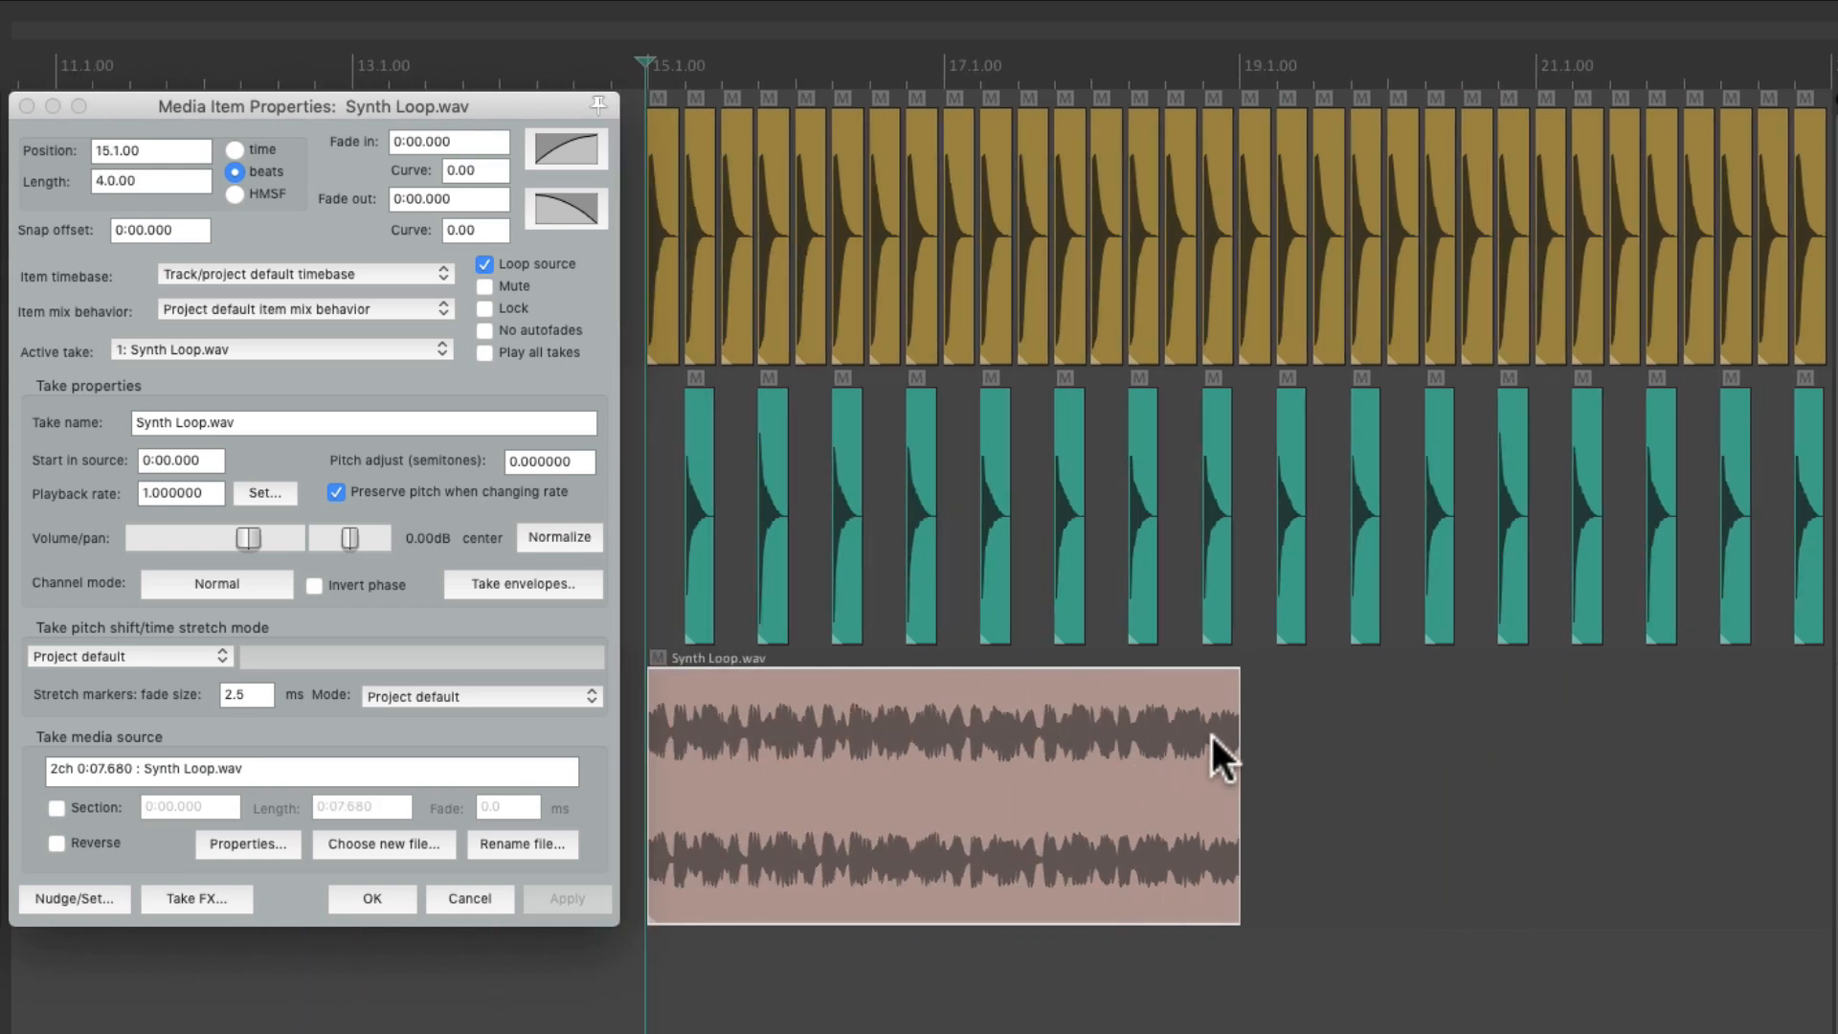
{"action": "left_click_drag", "start_coordinate": [1234, 708], "coordinate": [1699, 737]}
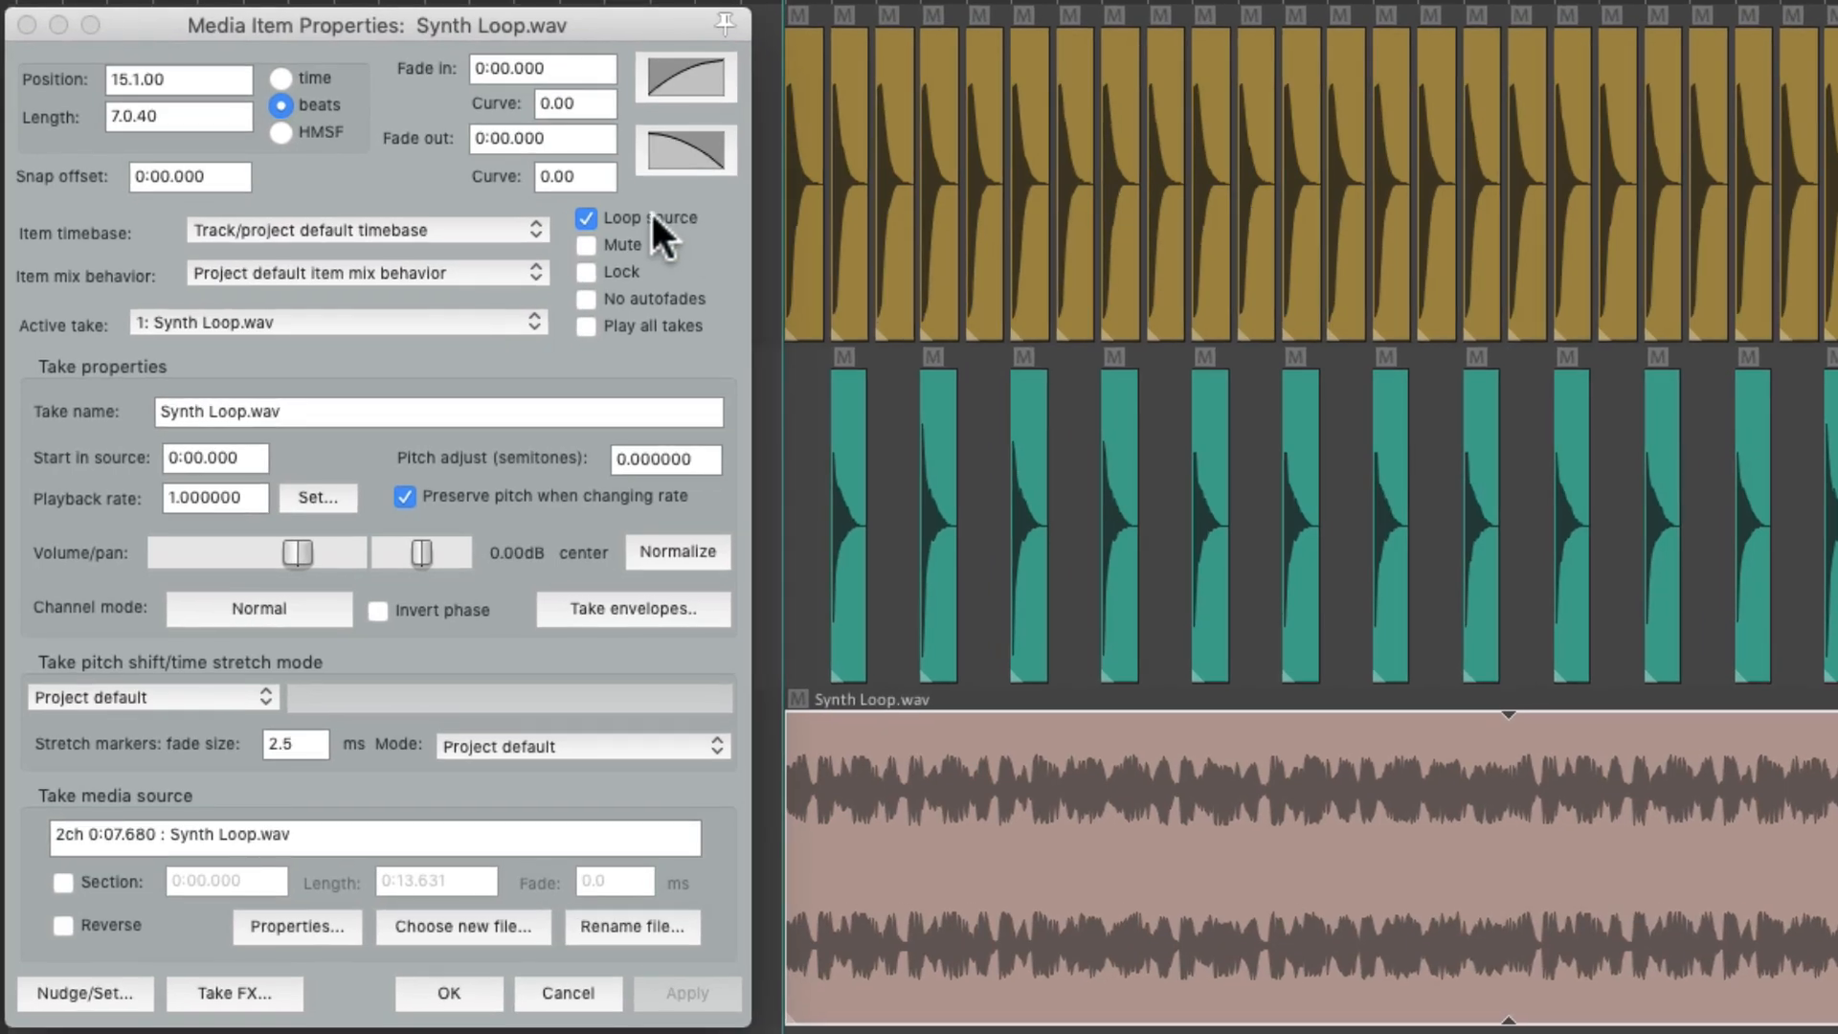
- Disable Loop source for the Synth Loop item, trim its end to about 6.2.75, and enable Loop source again
{"action": "left_click", "coordinate": [592, 219]}
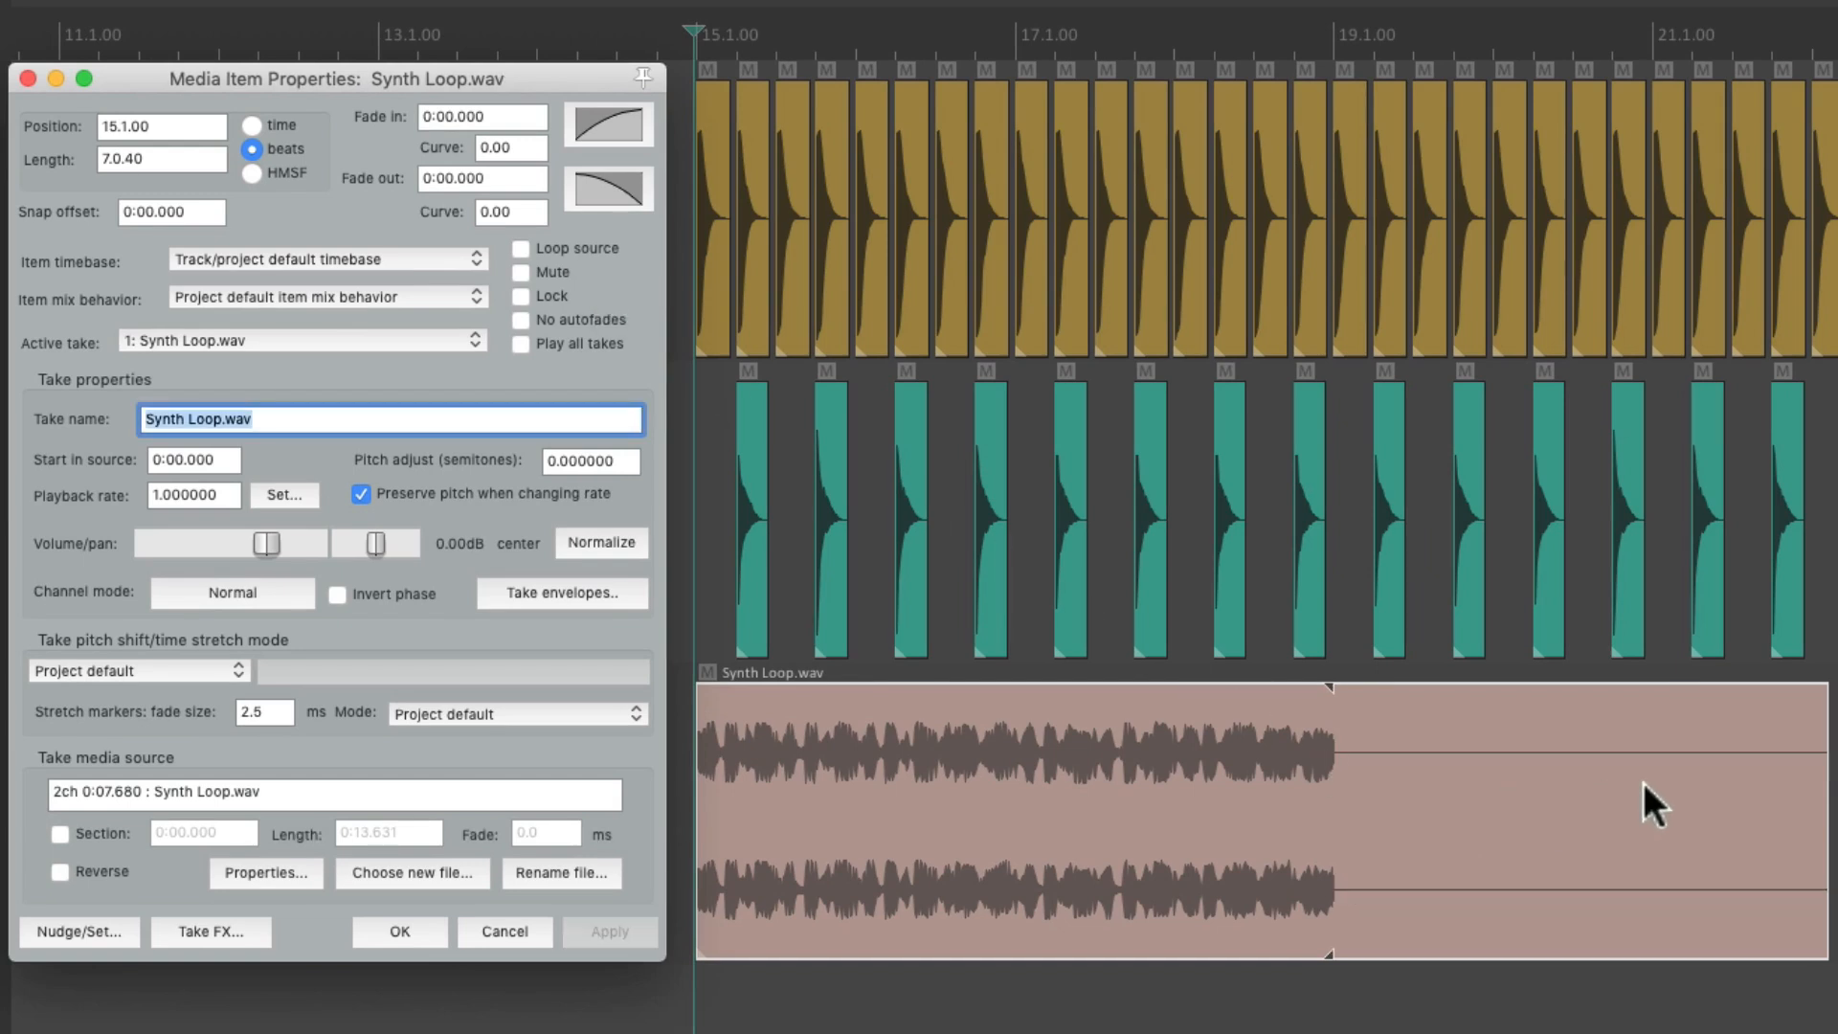
{"action": "left_click_drag", "start_coordinate": [1817, 790], "coordinate": [1761, 771]}
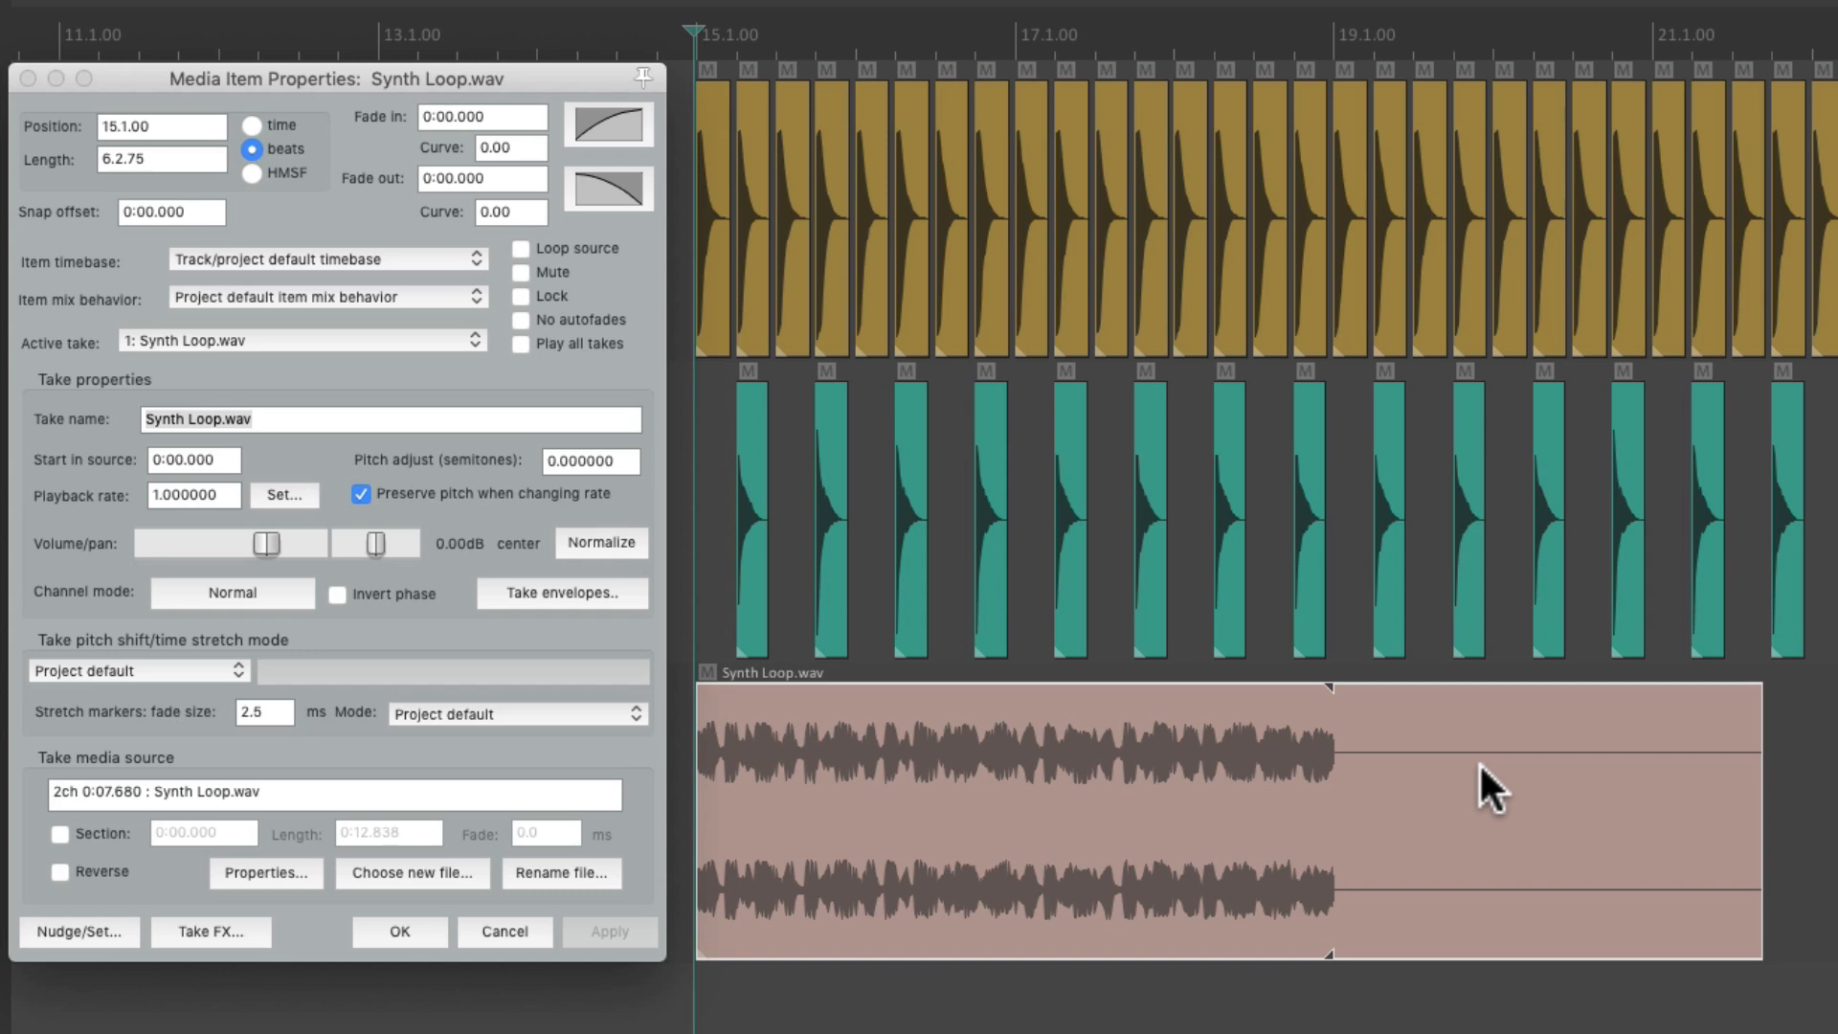
{"action": "left_click", "coordinate": [512, 251]}
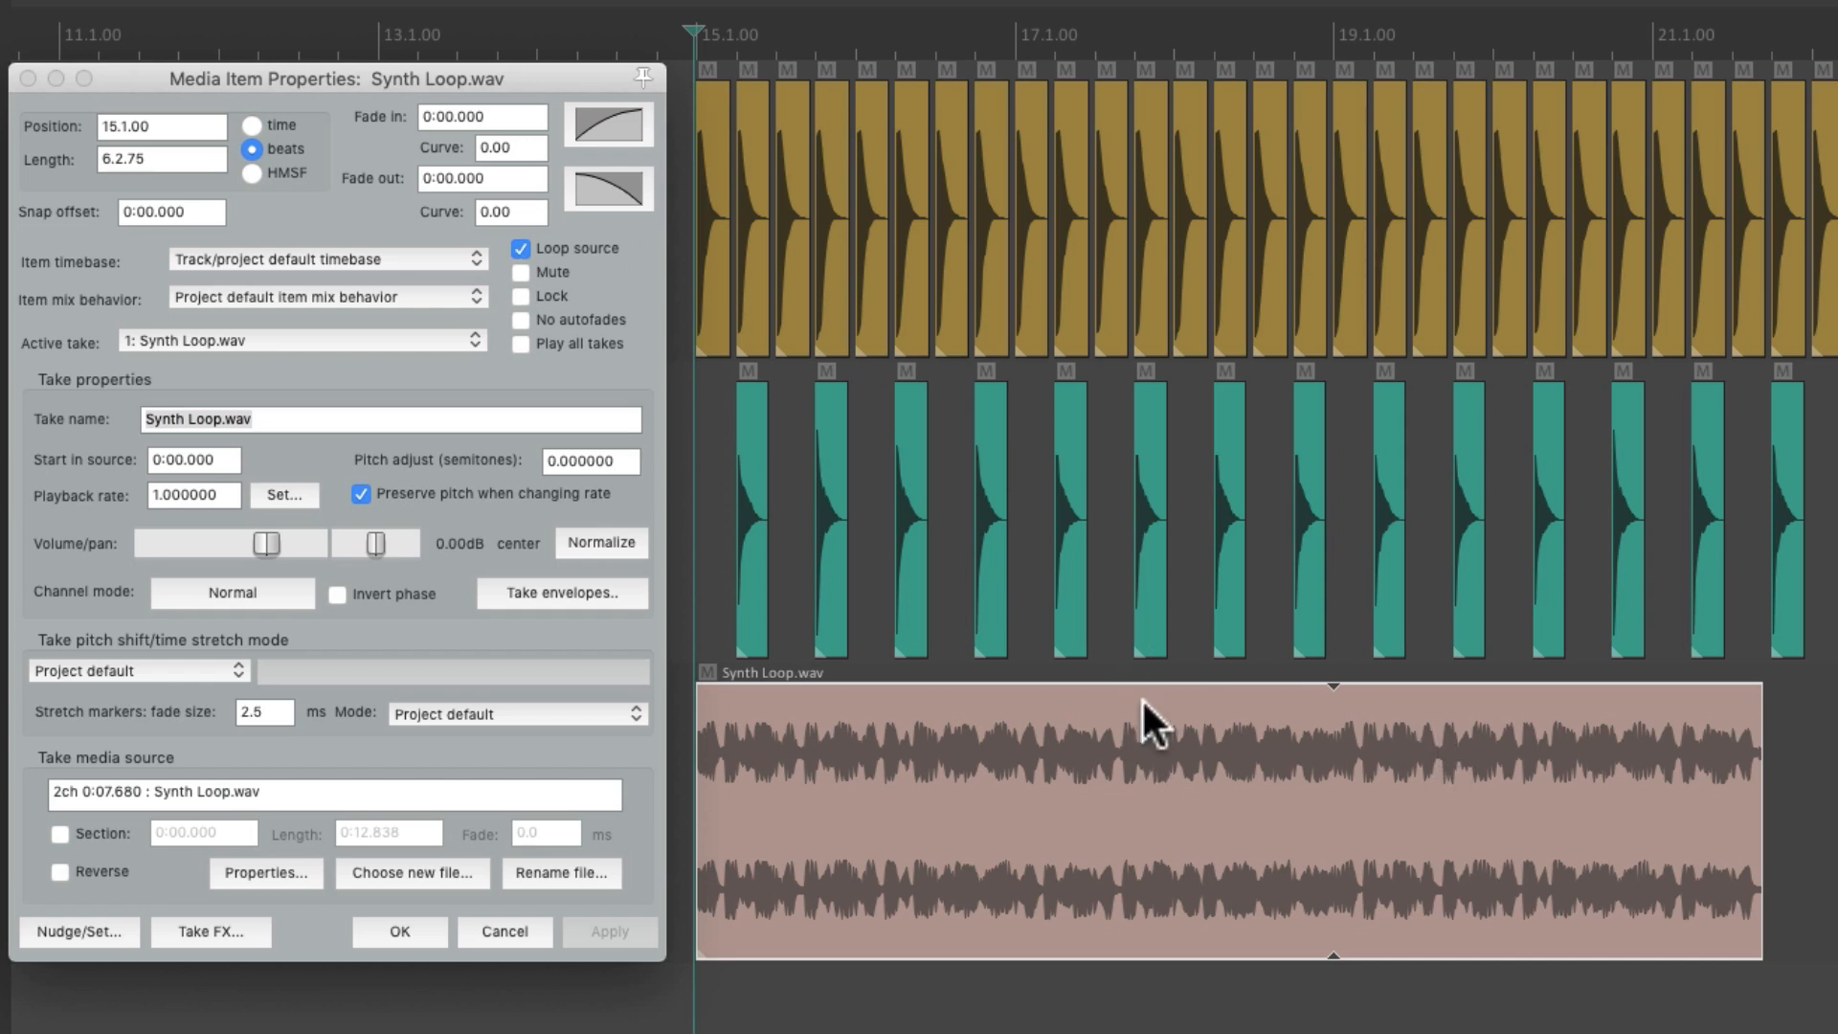
- Adjust both edges of the looped Synth Loop item so it starts at 15.1.00 and is 8.0.00 long
{"action": "left_click_drag", "start_coordinate": [1001, 738], "coordinate": [1269, 747]}
{"action": "left_click_drag", "start_coordinate": [808, 766], "coordinate": [610, 763]}
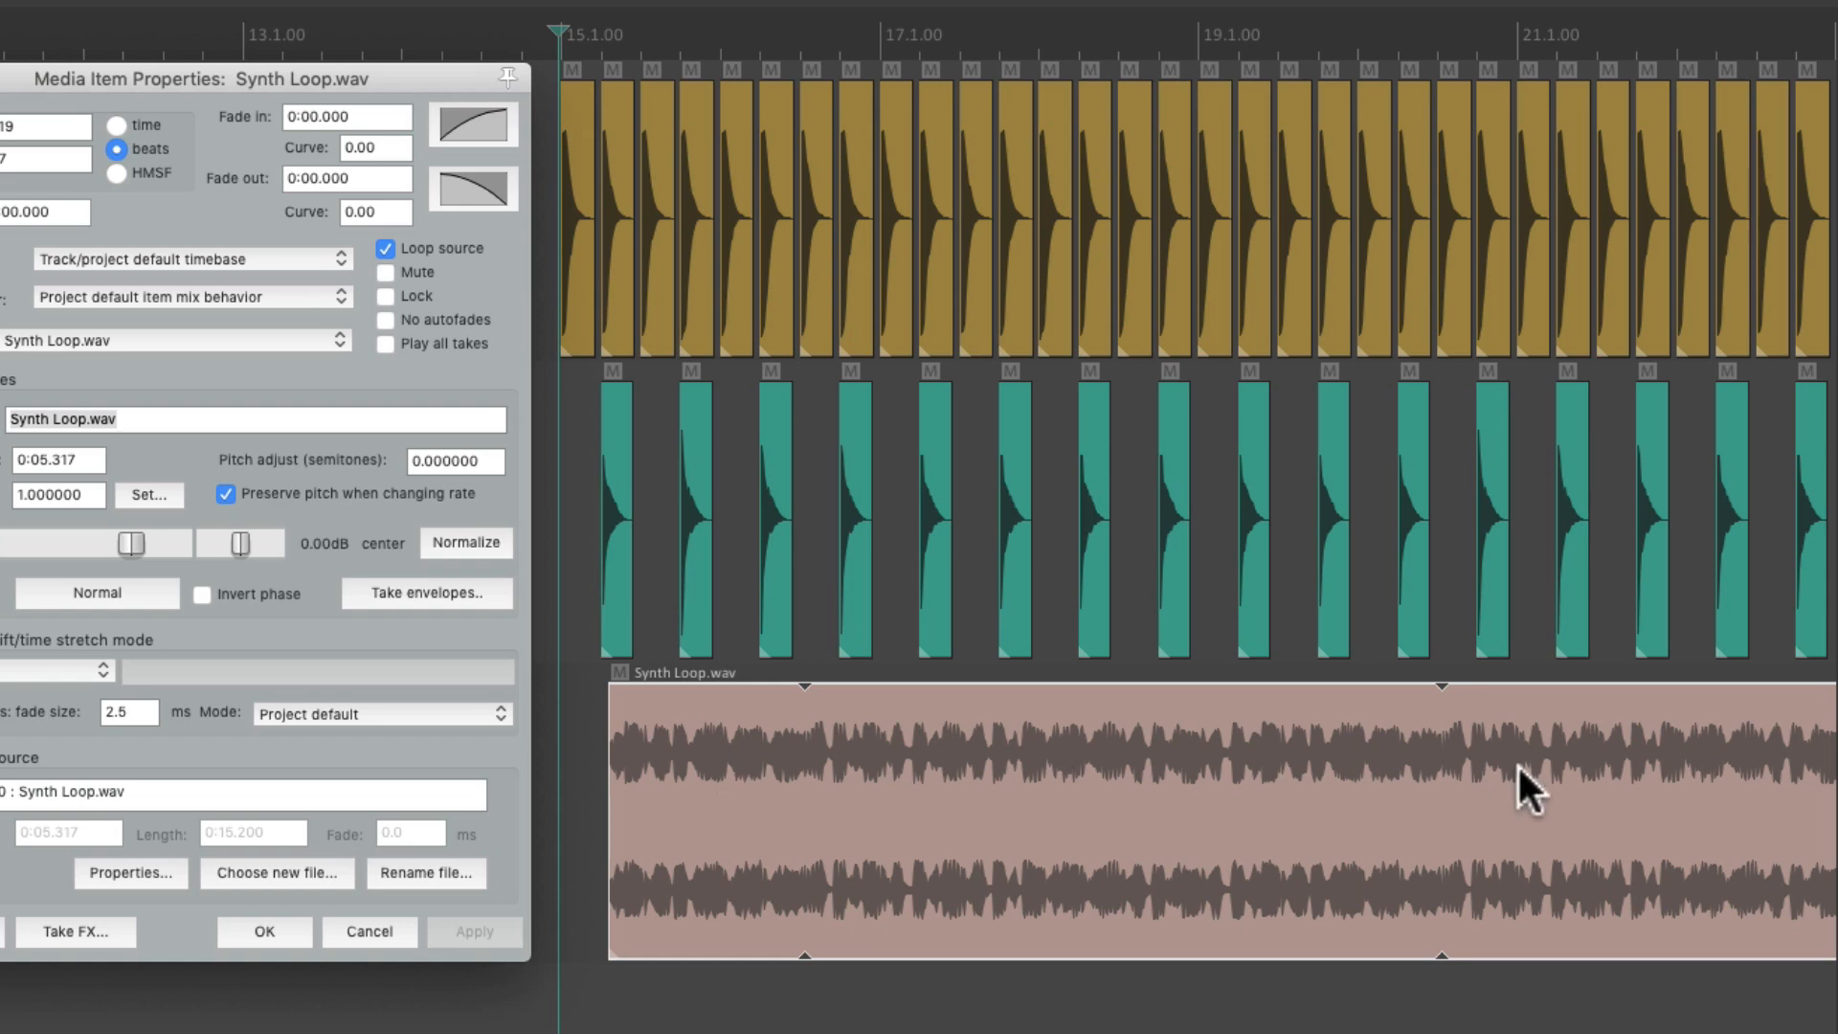
{"action": "scroll", "coordinate": [1375, 787], "scroll_direction": "right", "scroll_amount": 7}
{"action": "left_click_drag", "start_coordinate": [1192, 793], "coordinate": [1708, 806]}
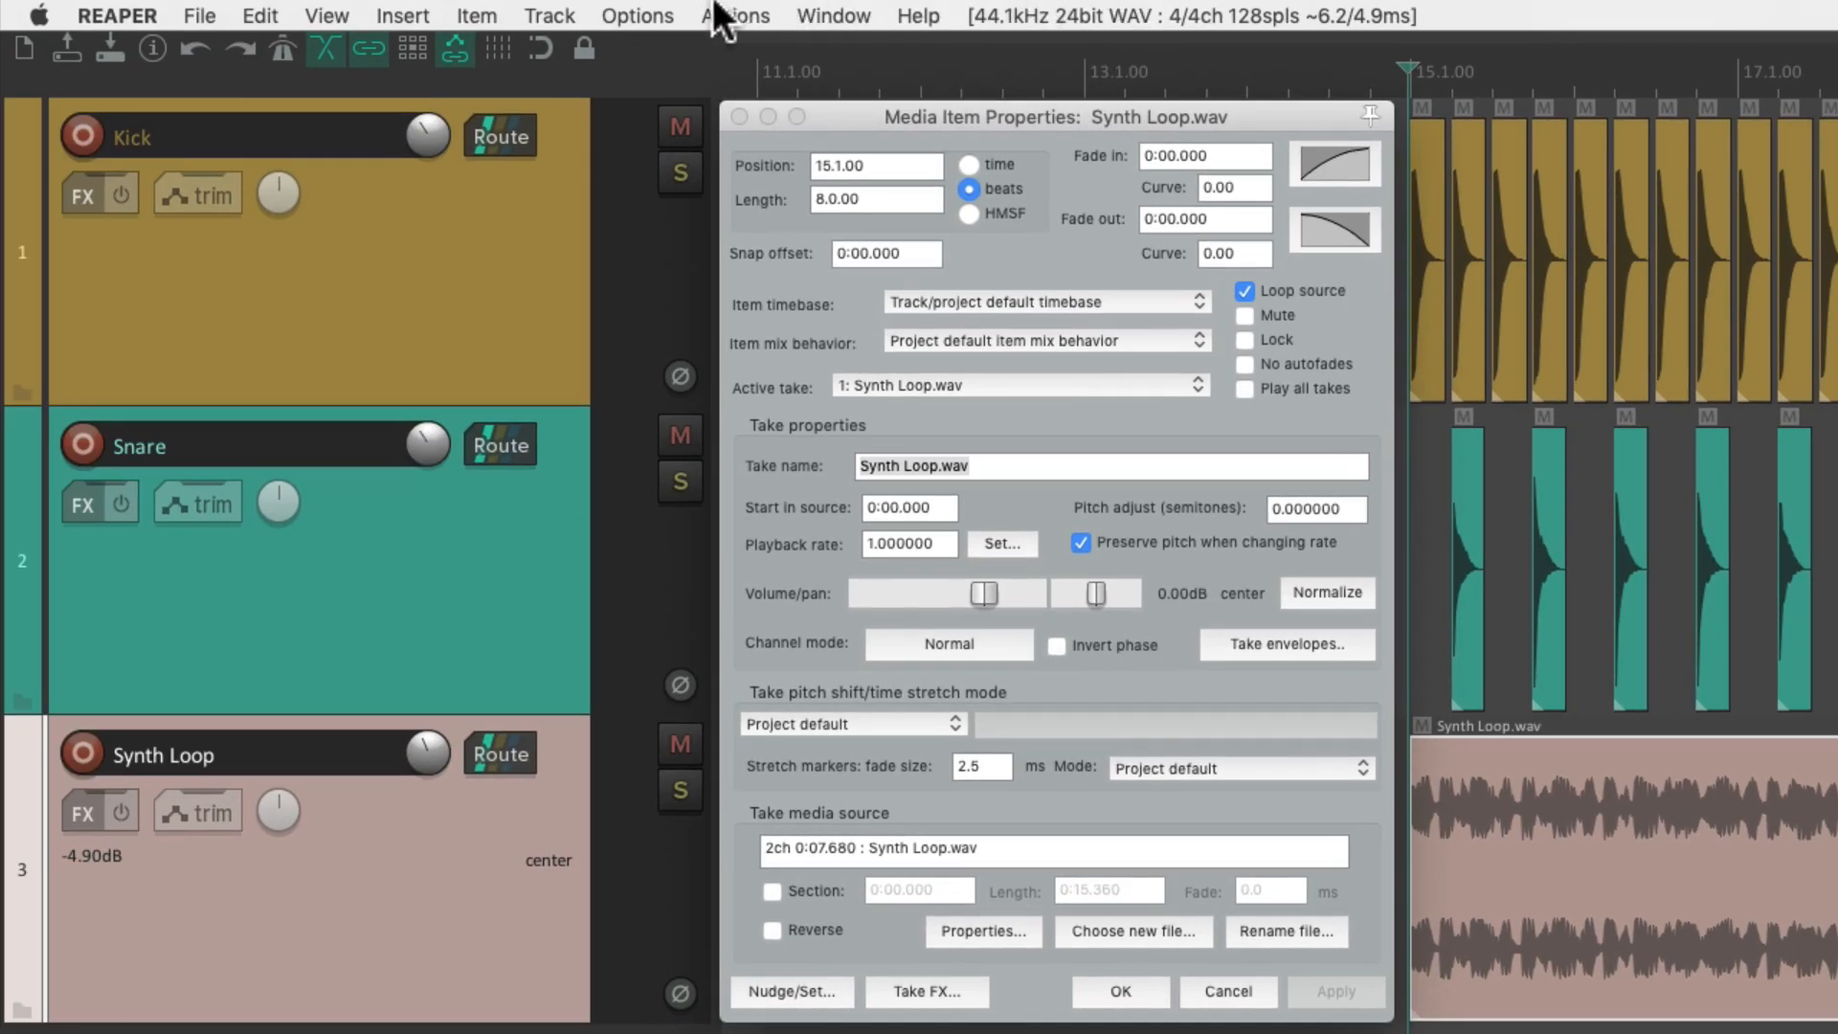
- Examine the Loop source defaults for imported, MIDI, recorded and glued items in the Media Item Defaults preferences
{"action": "left_click", "coordinate": [654, 17]}
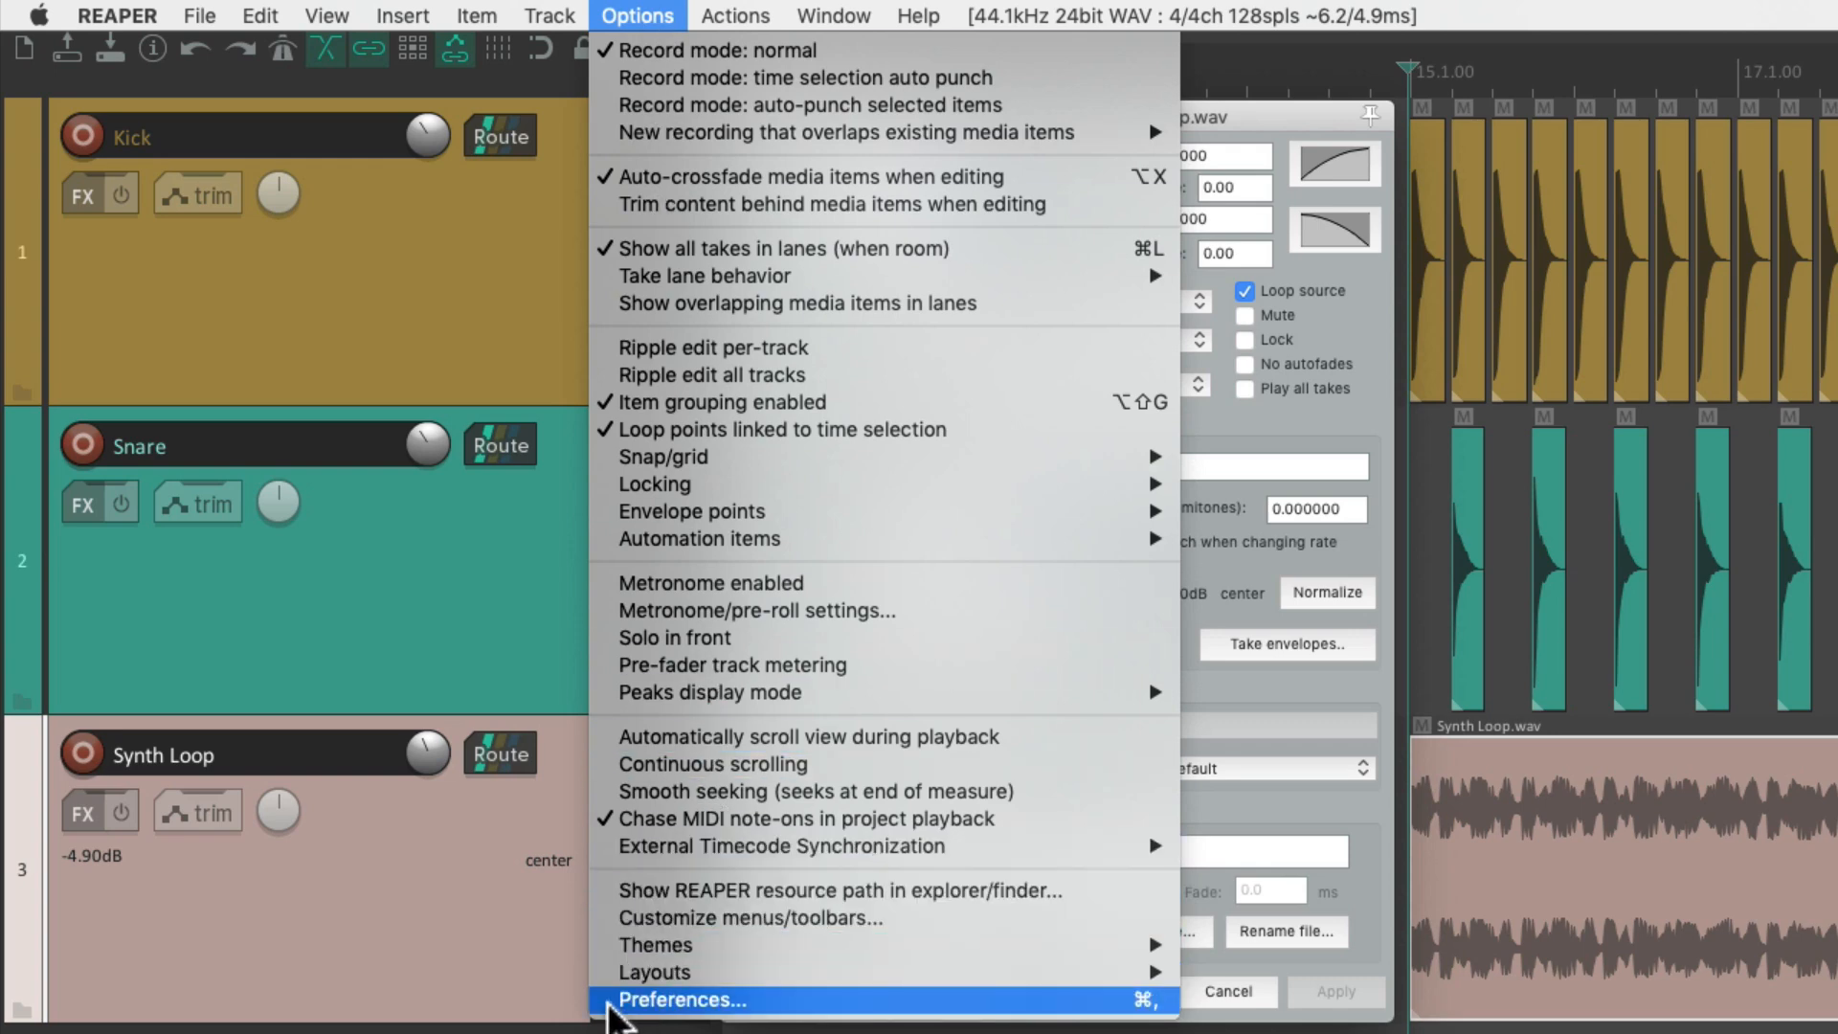
{"action": "left_click", "coordinate": [608, 1001]}
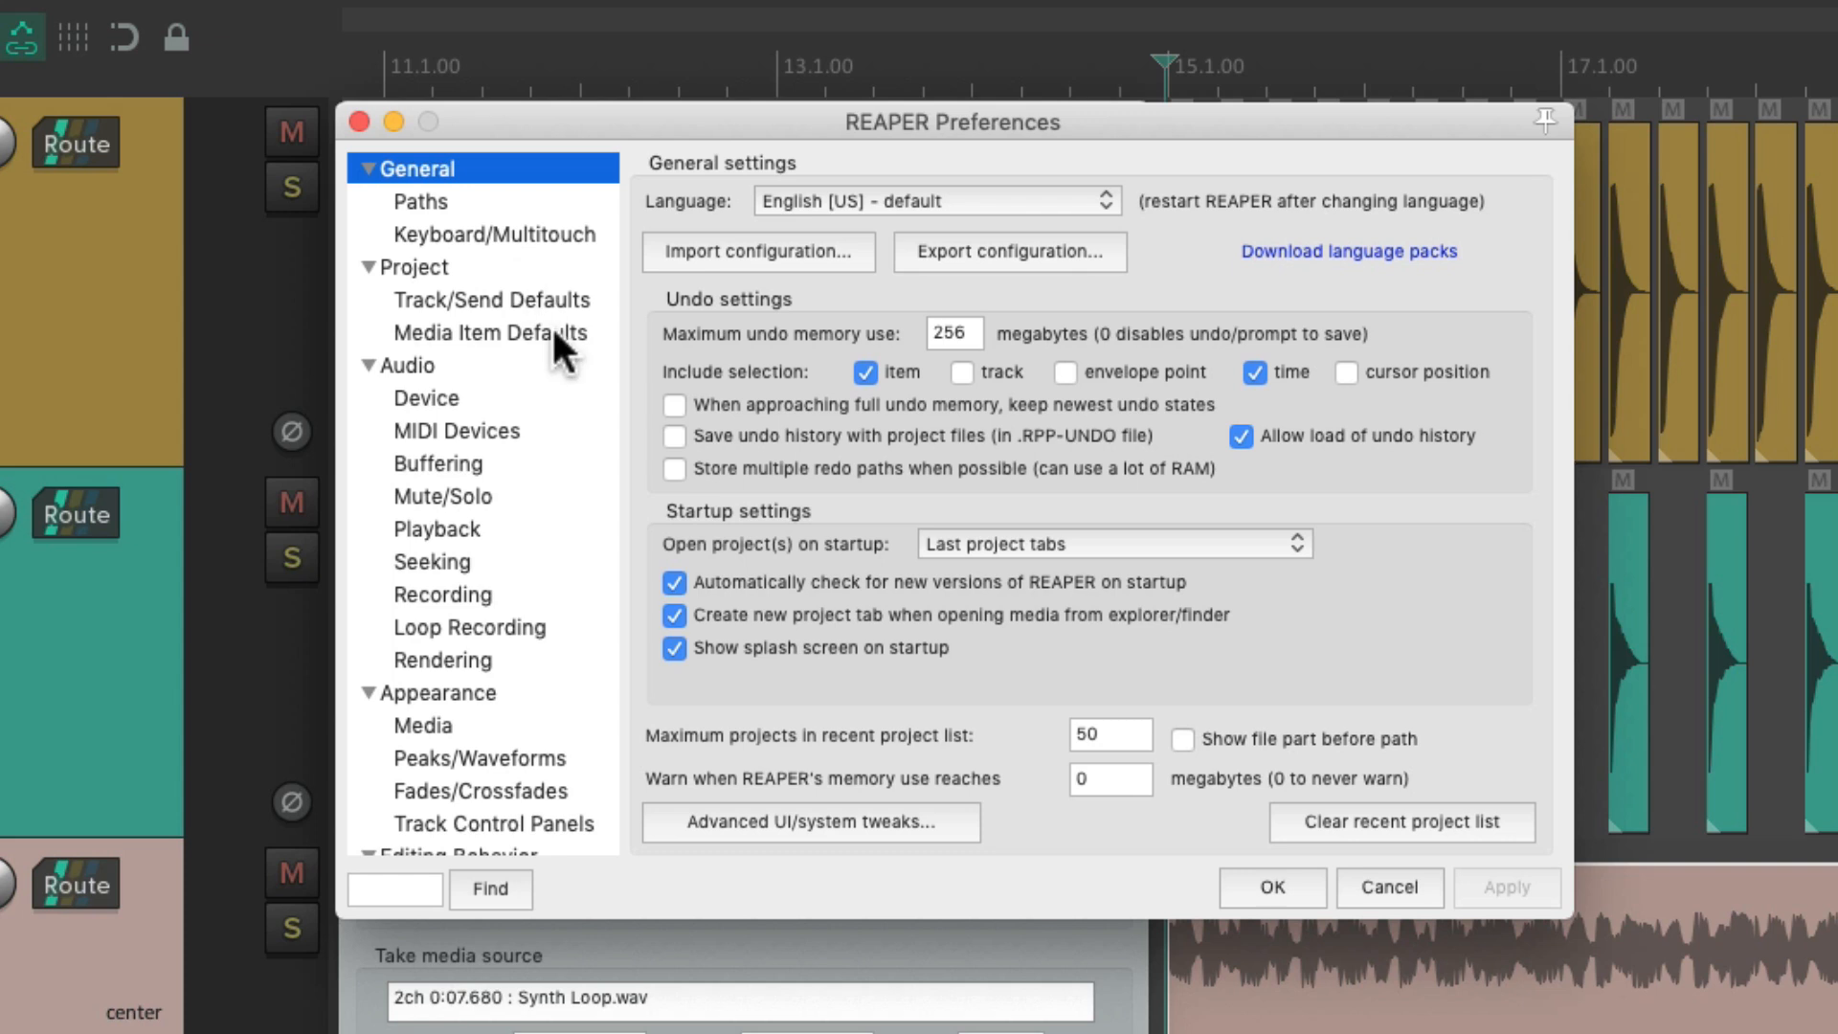
{"action": "left_click", "coordinate": [553, 335]}
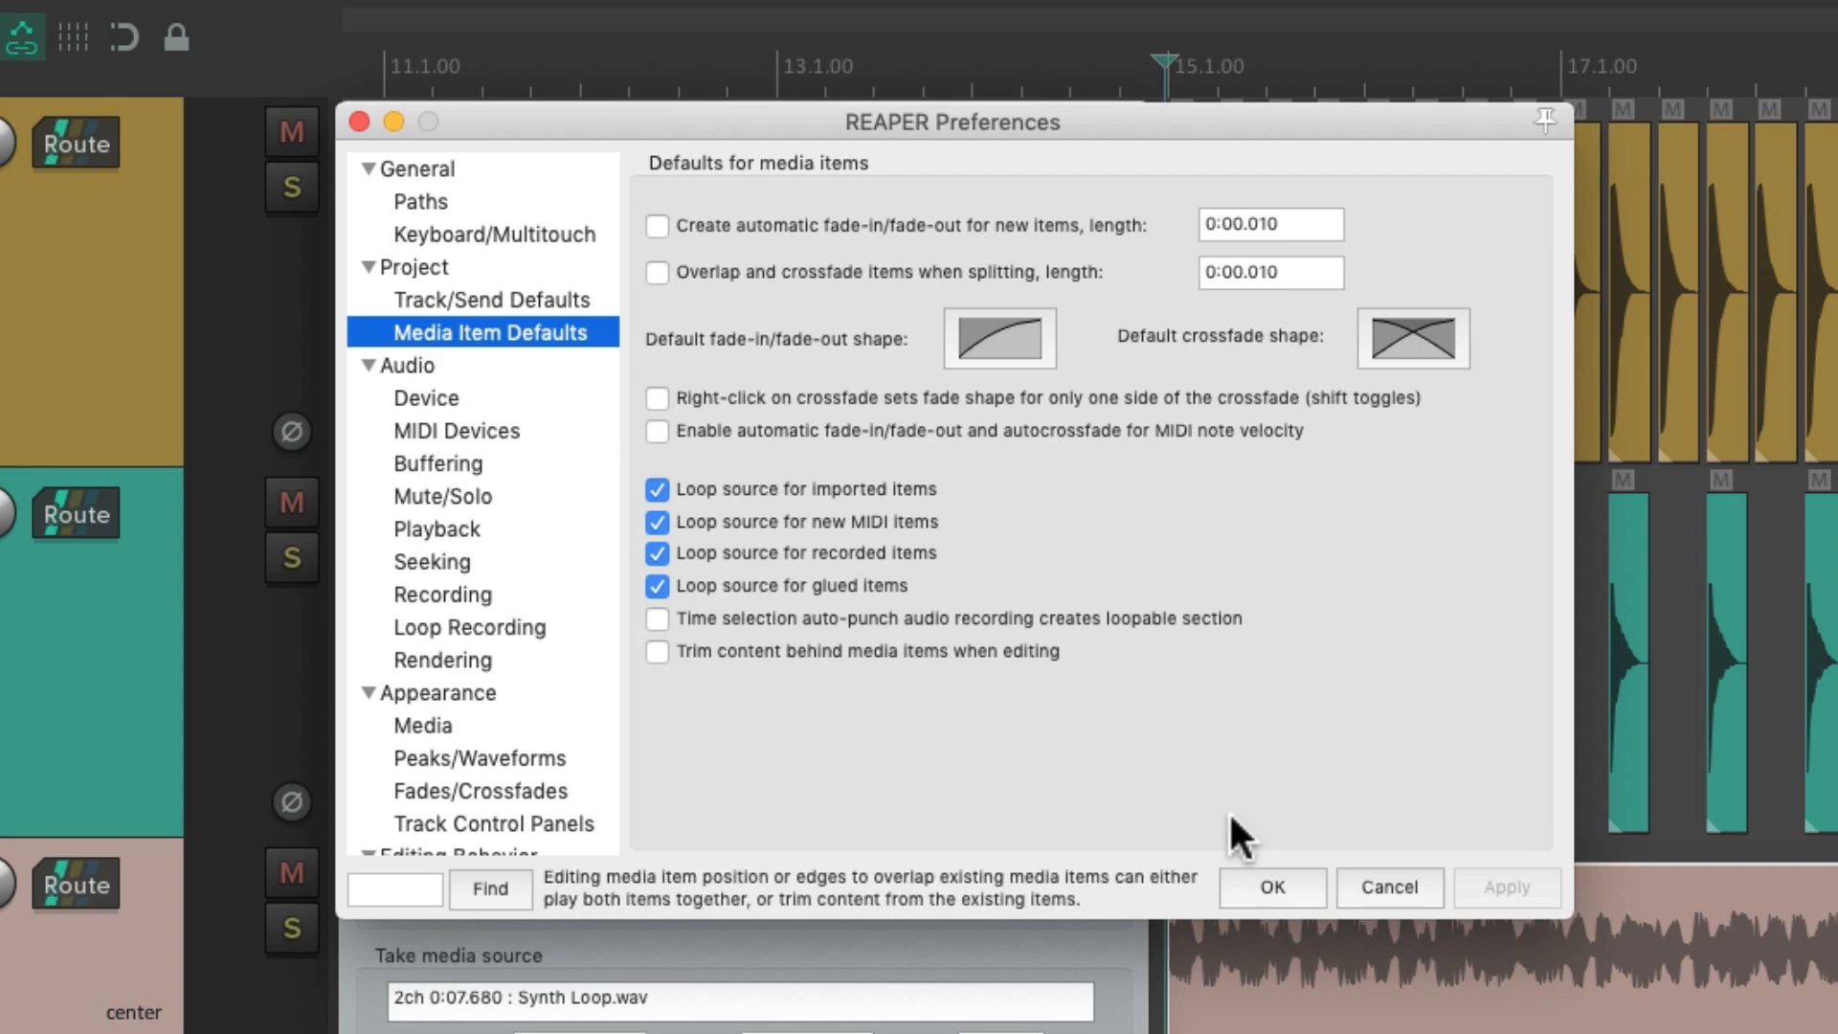
- Close the preferences, disable Loop source for the Synth Loop item, and enable it again
{"action": "left_click", "coordinate": [1254, 882]}
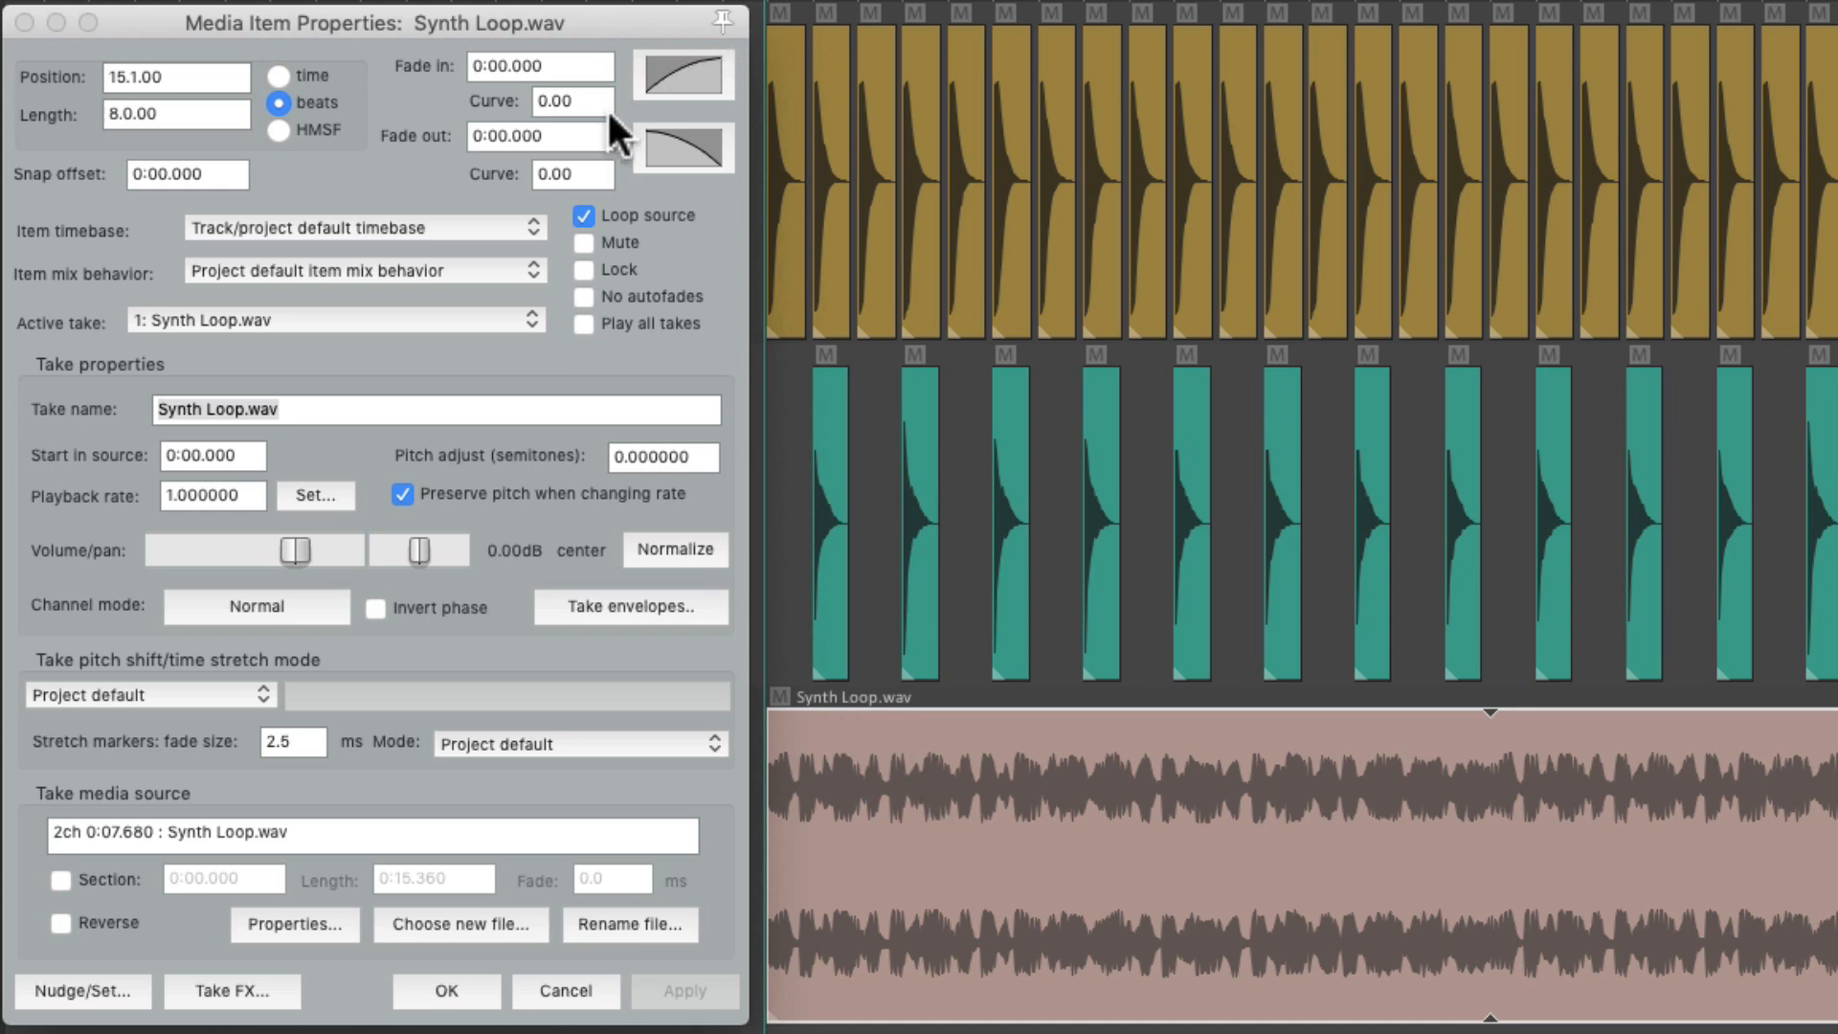
{"action": "left_click", "coordinate": [582, 217]}
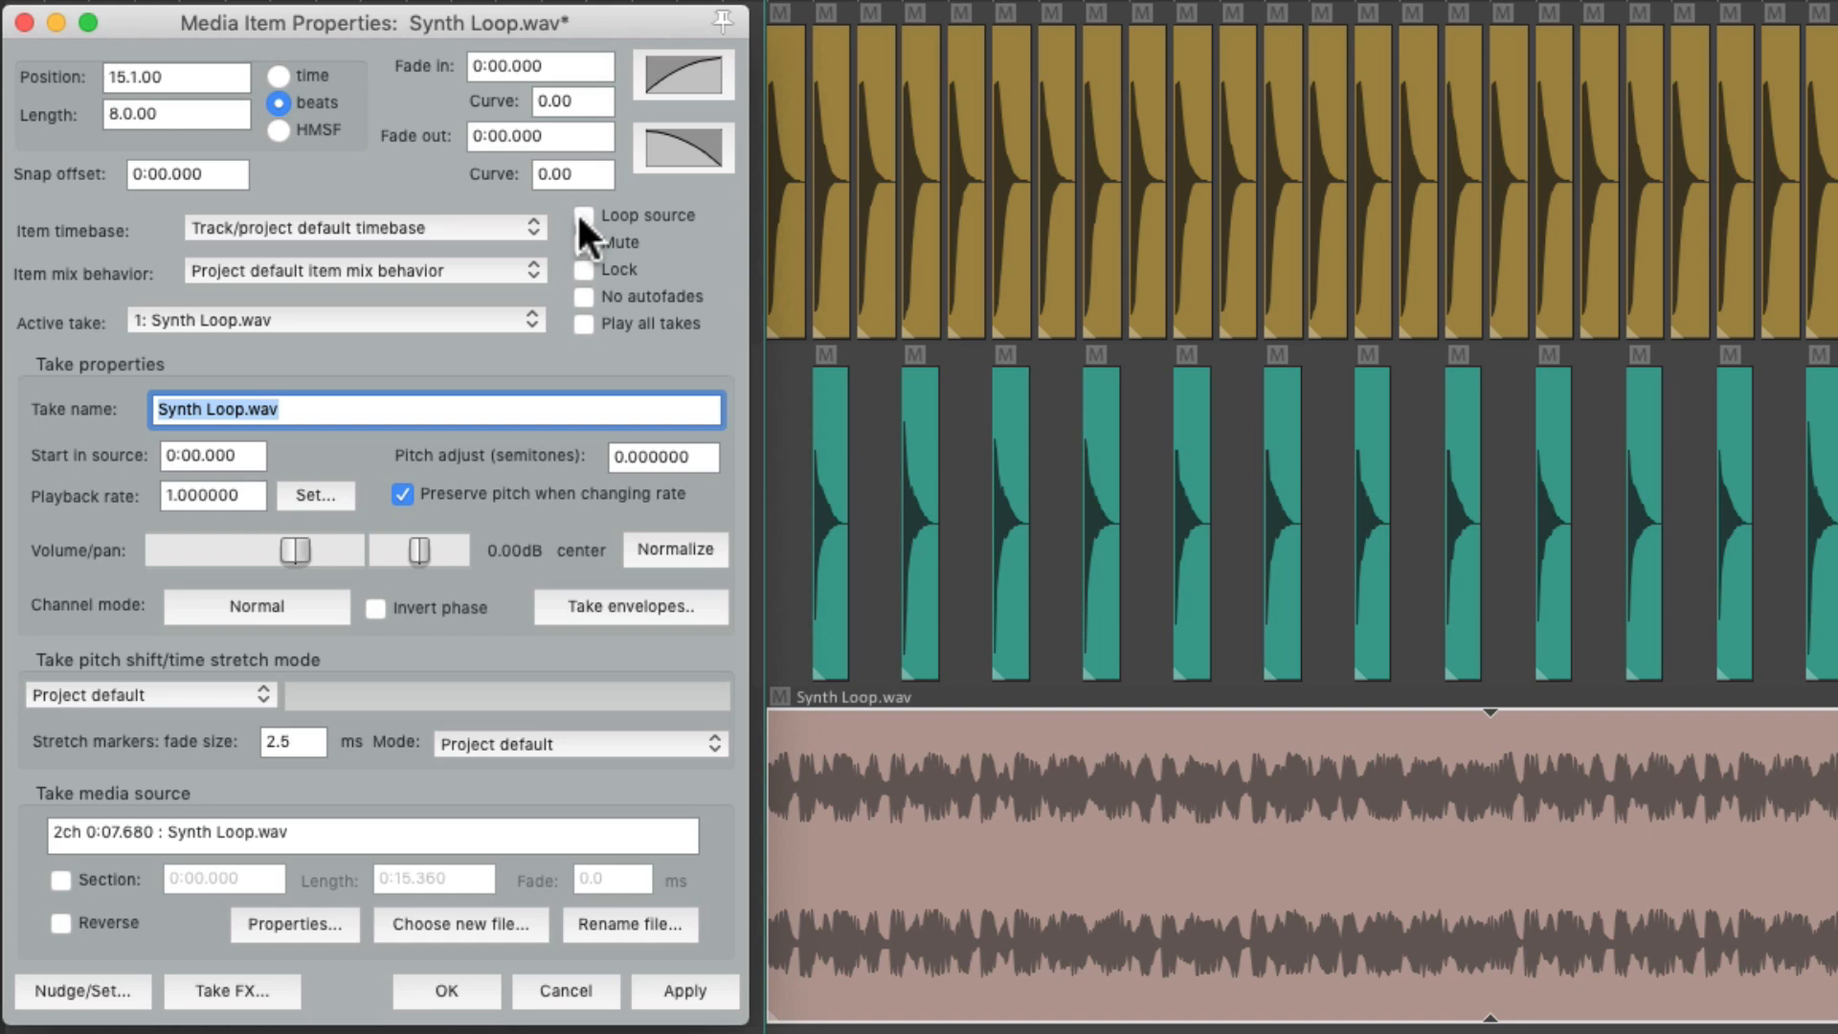
{"action": "left_click", "coordinate": [582, 217]}
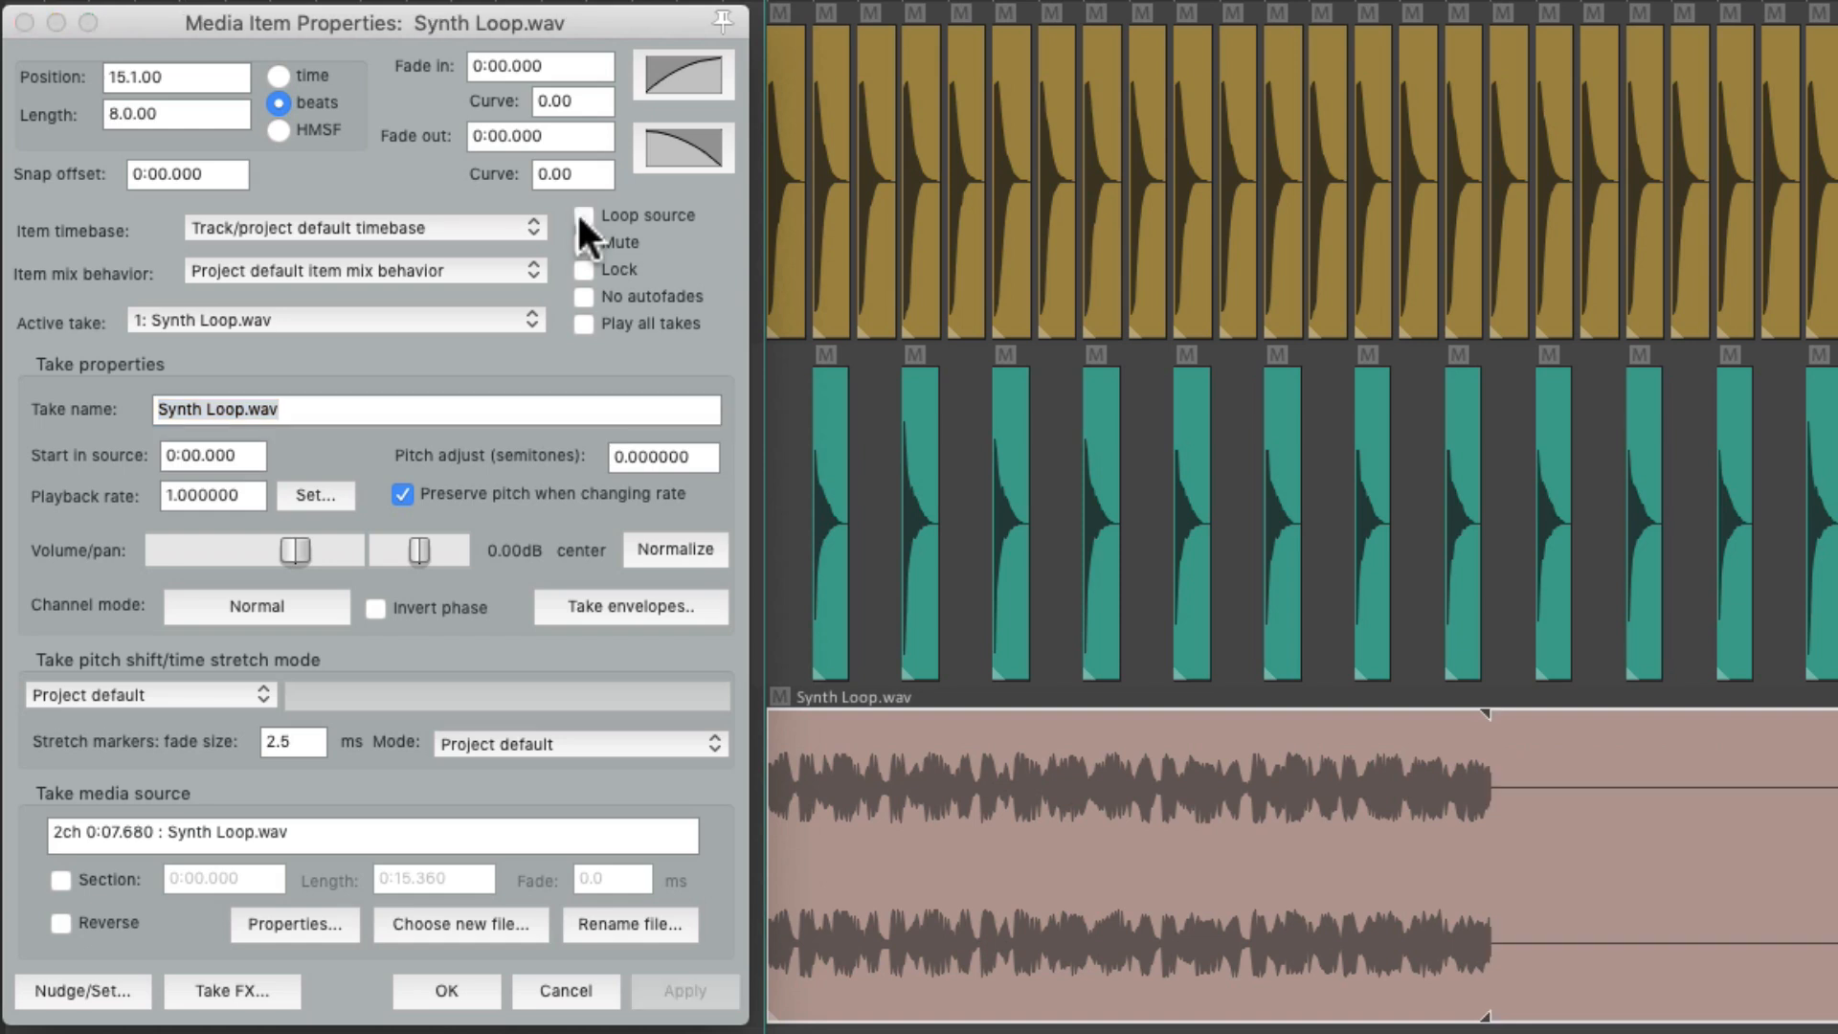
{"action": "left_click", "coordinate": [583, 217]}
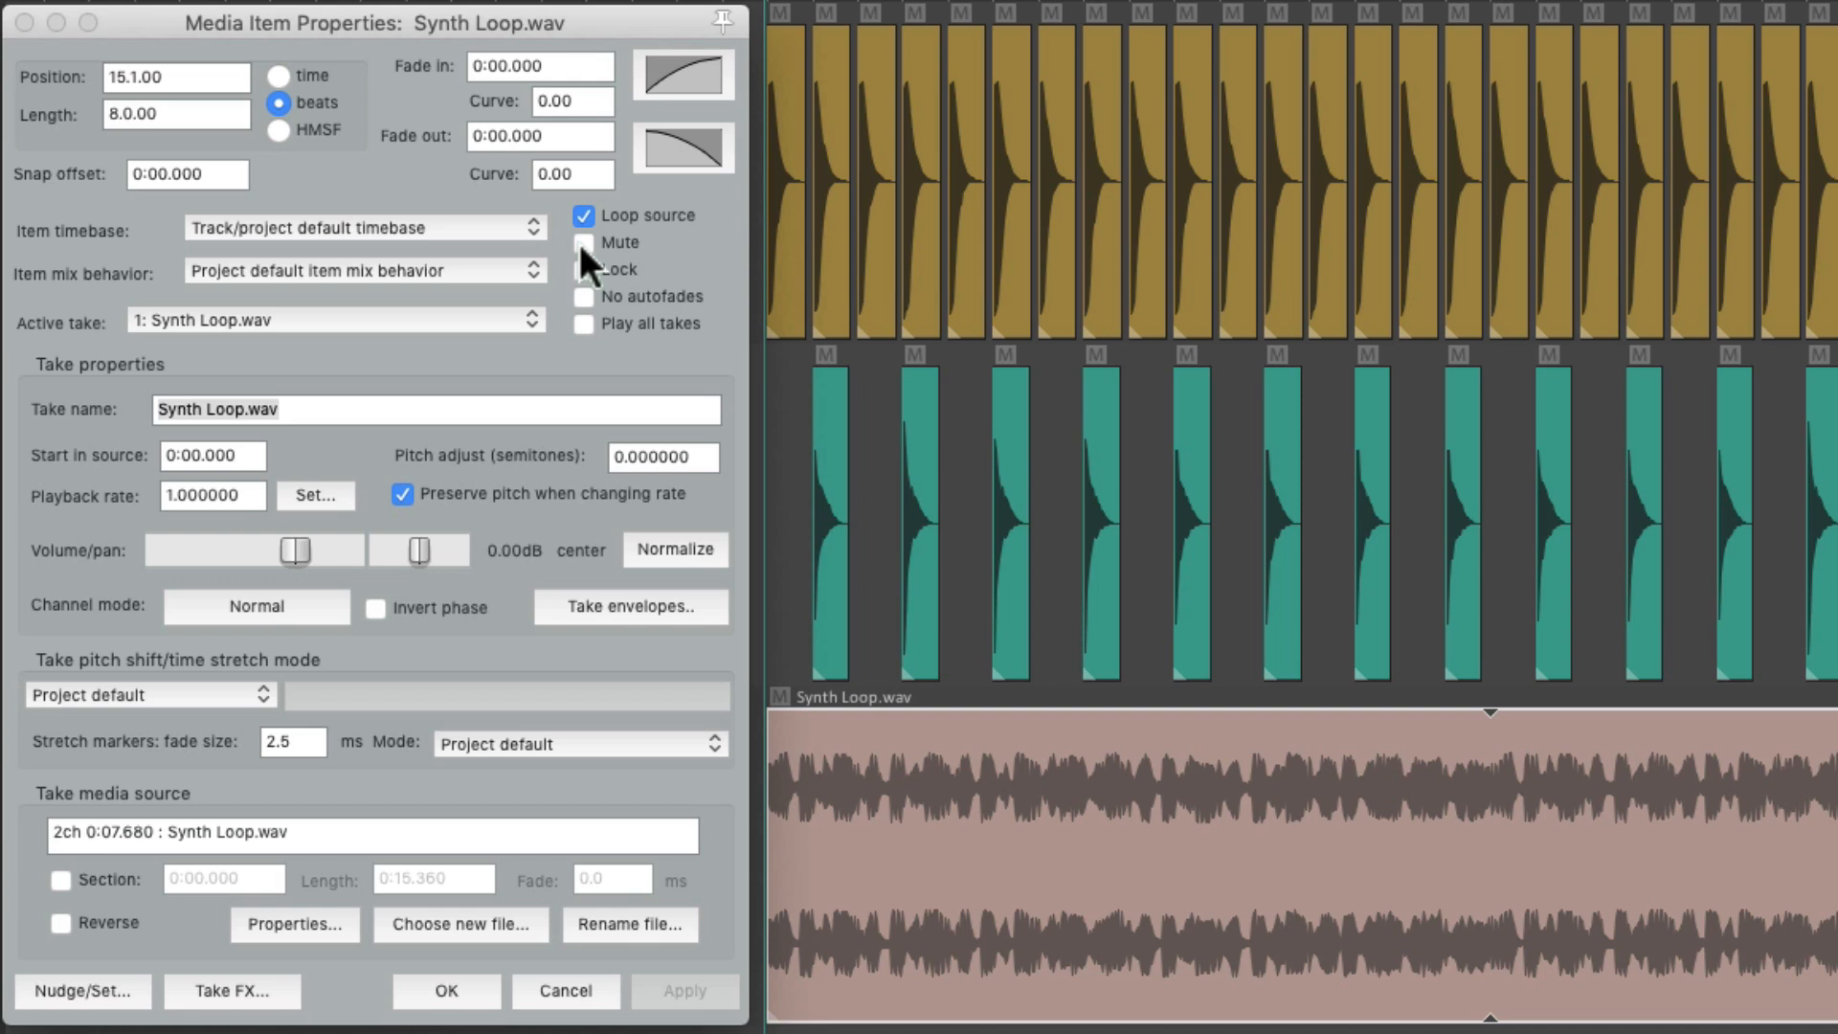
- Toggle mute on the Synth Loop item several times, leaving it unmuted
{"action": "left_click", "coordinate": [580, 243]}
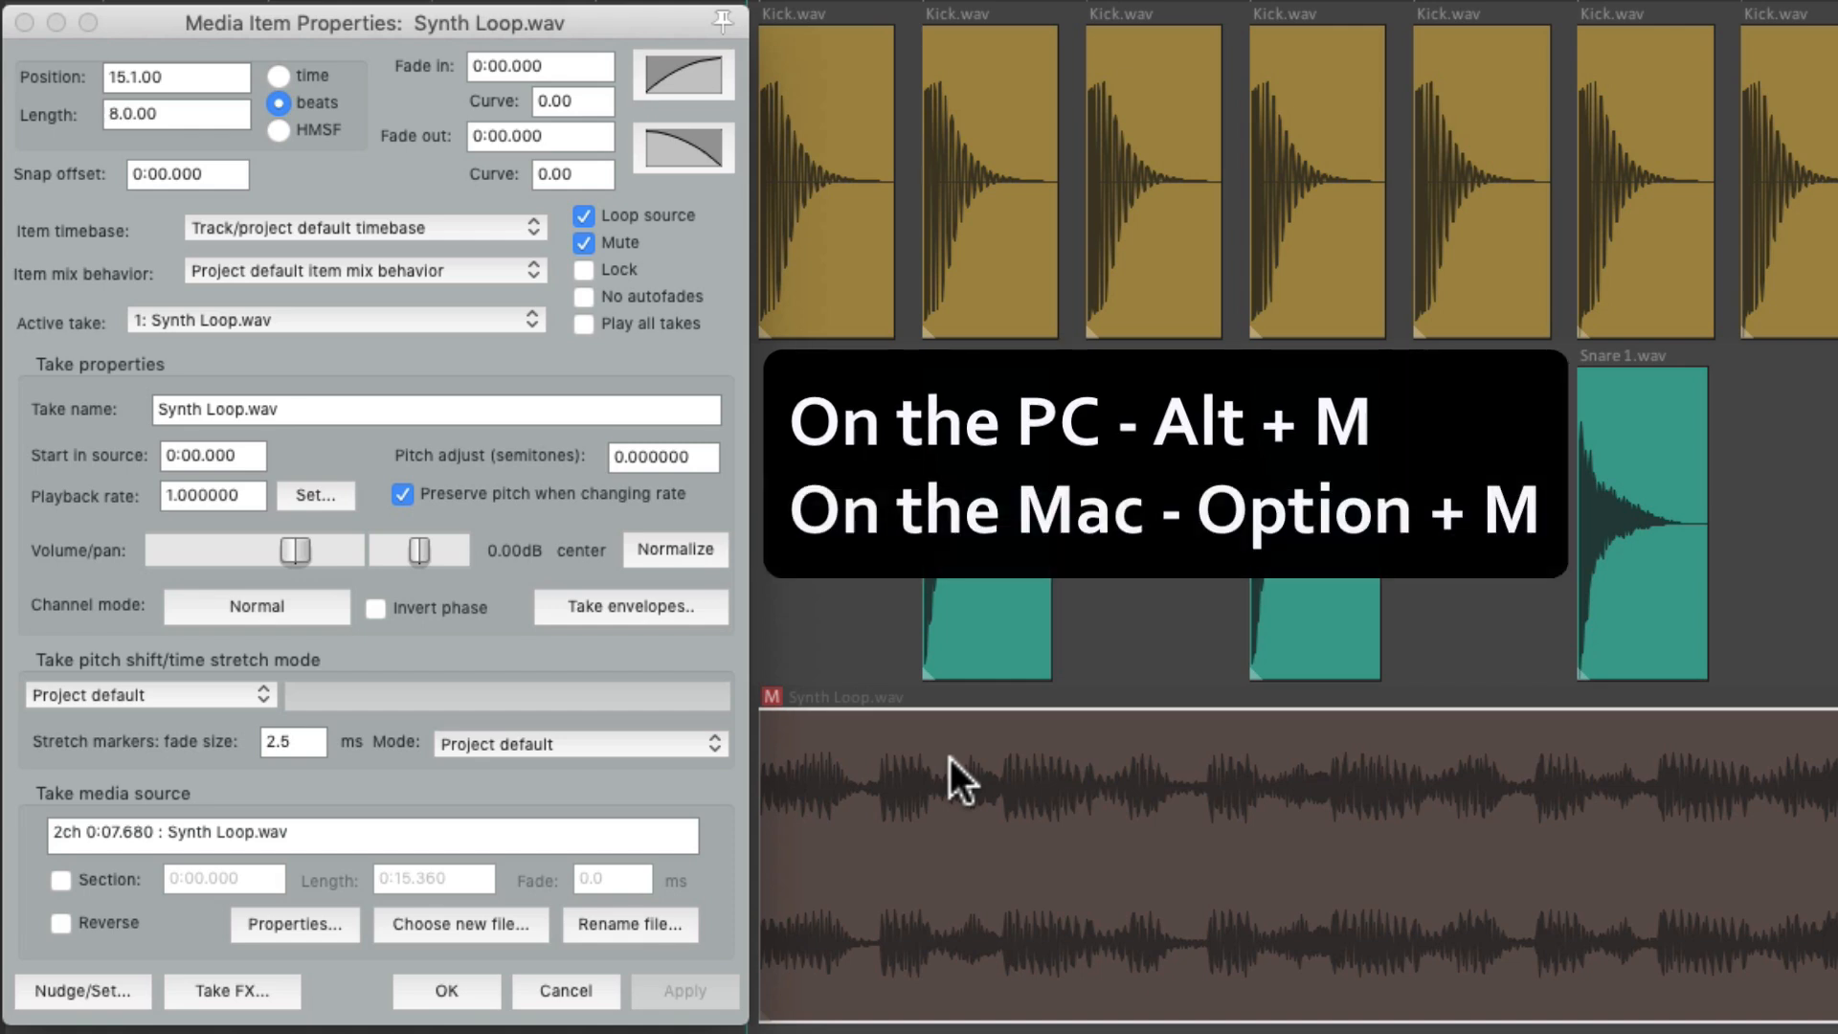
{"action": "key", "text": "alt+m"}
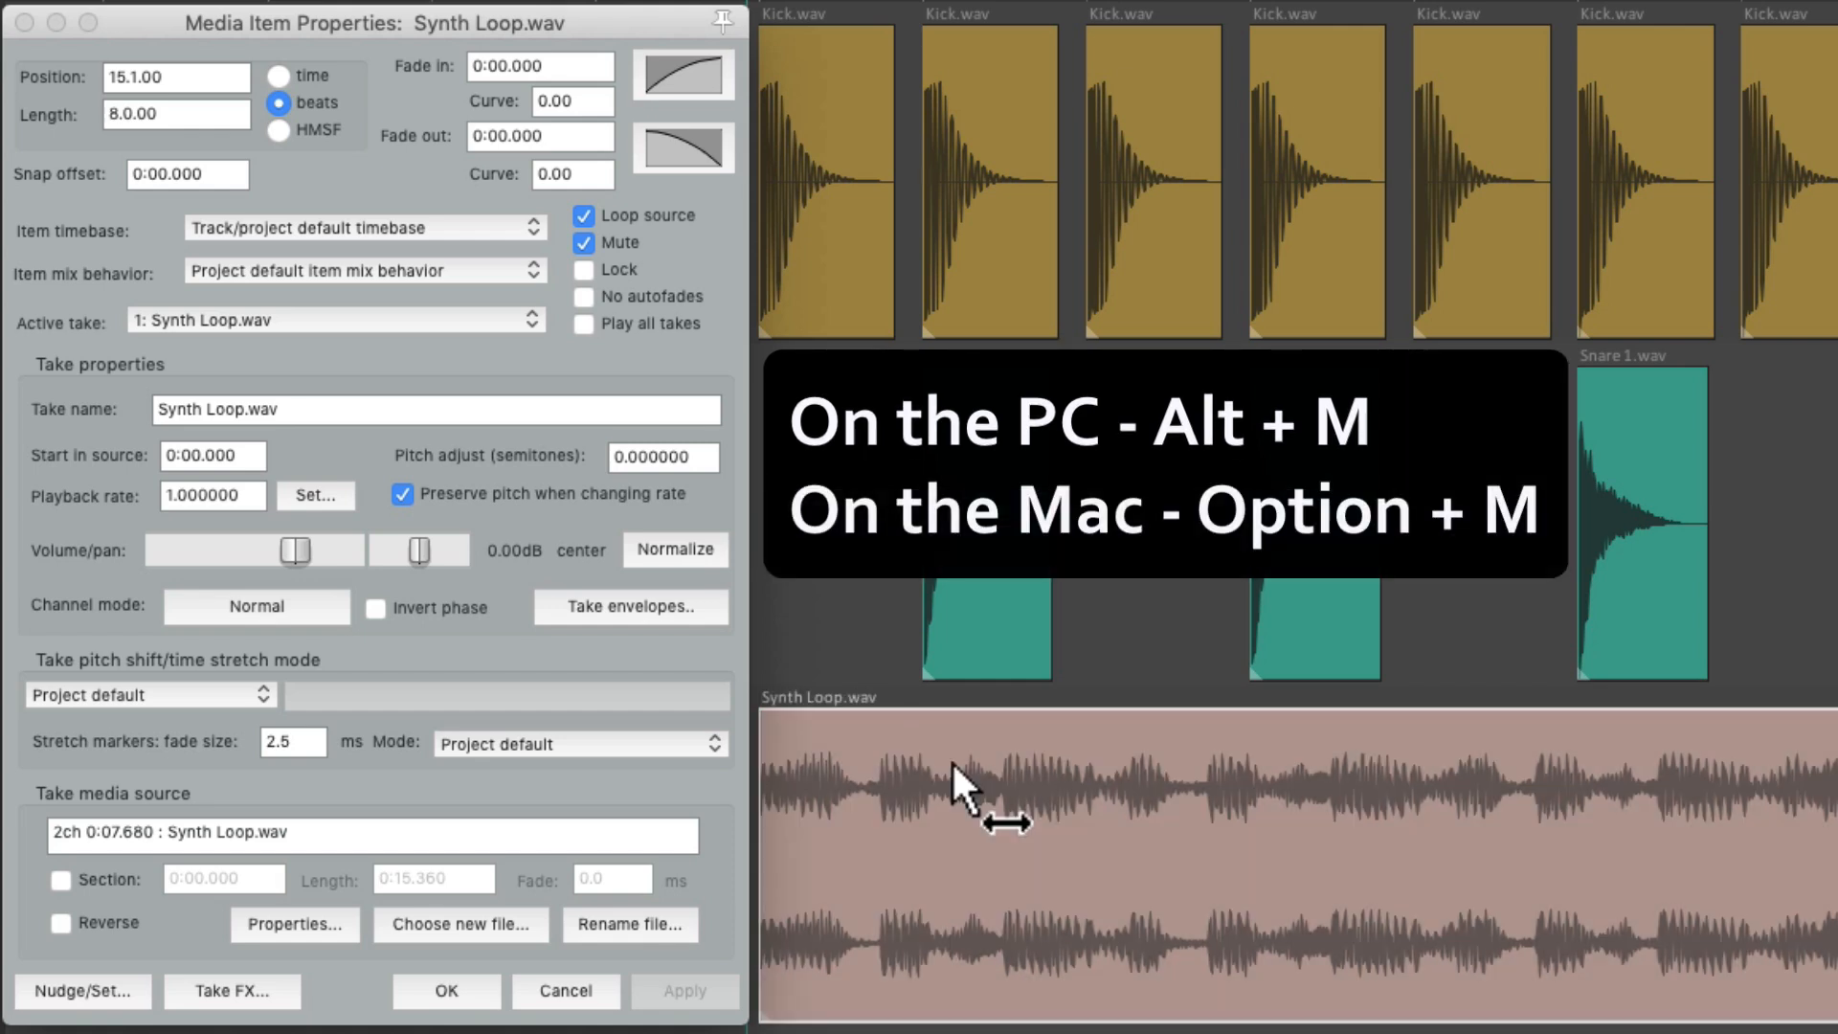
{"action": "key", "text": "alt+m"}
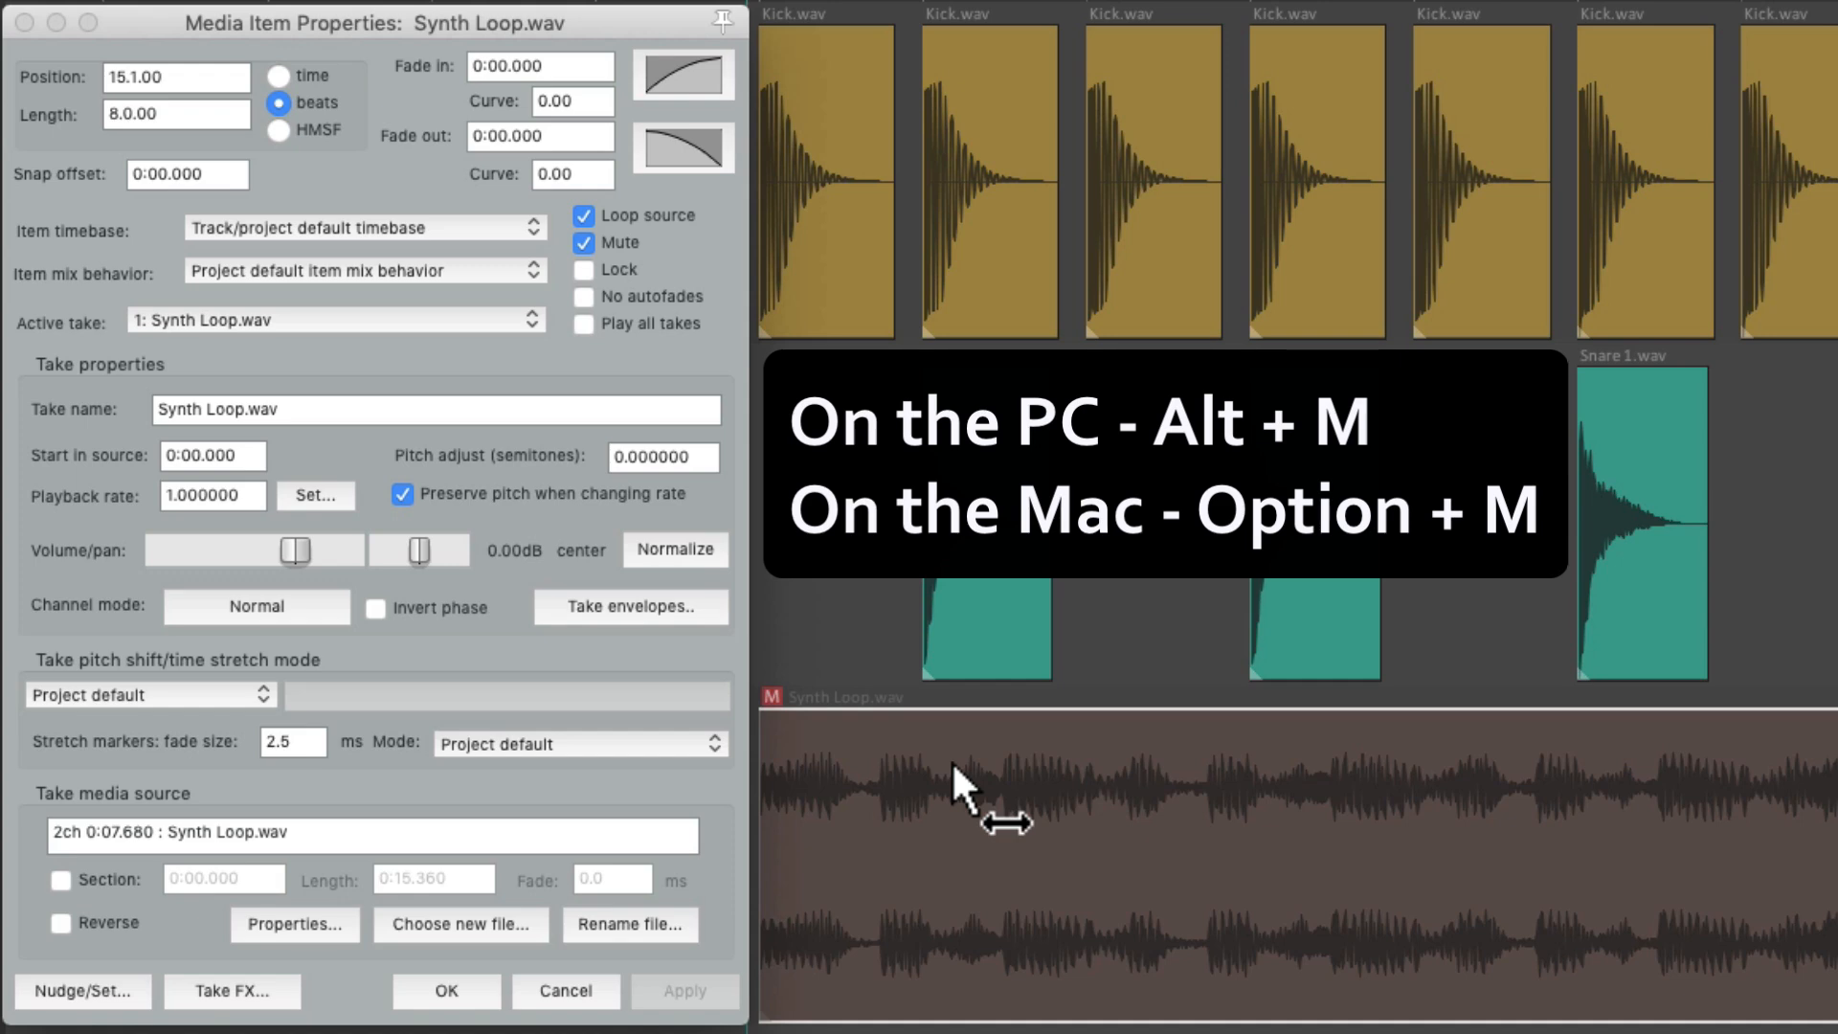
{"action": "key", "text": "alt+m"}
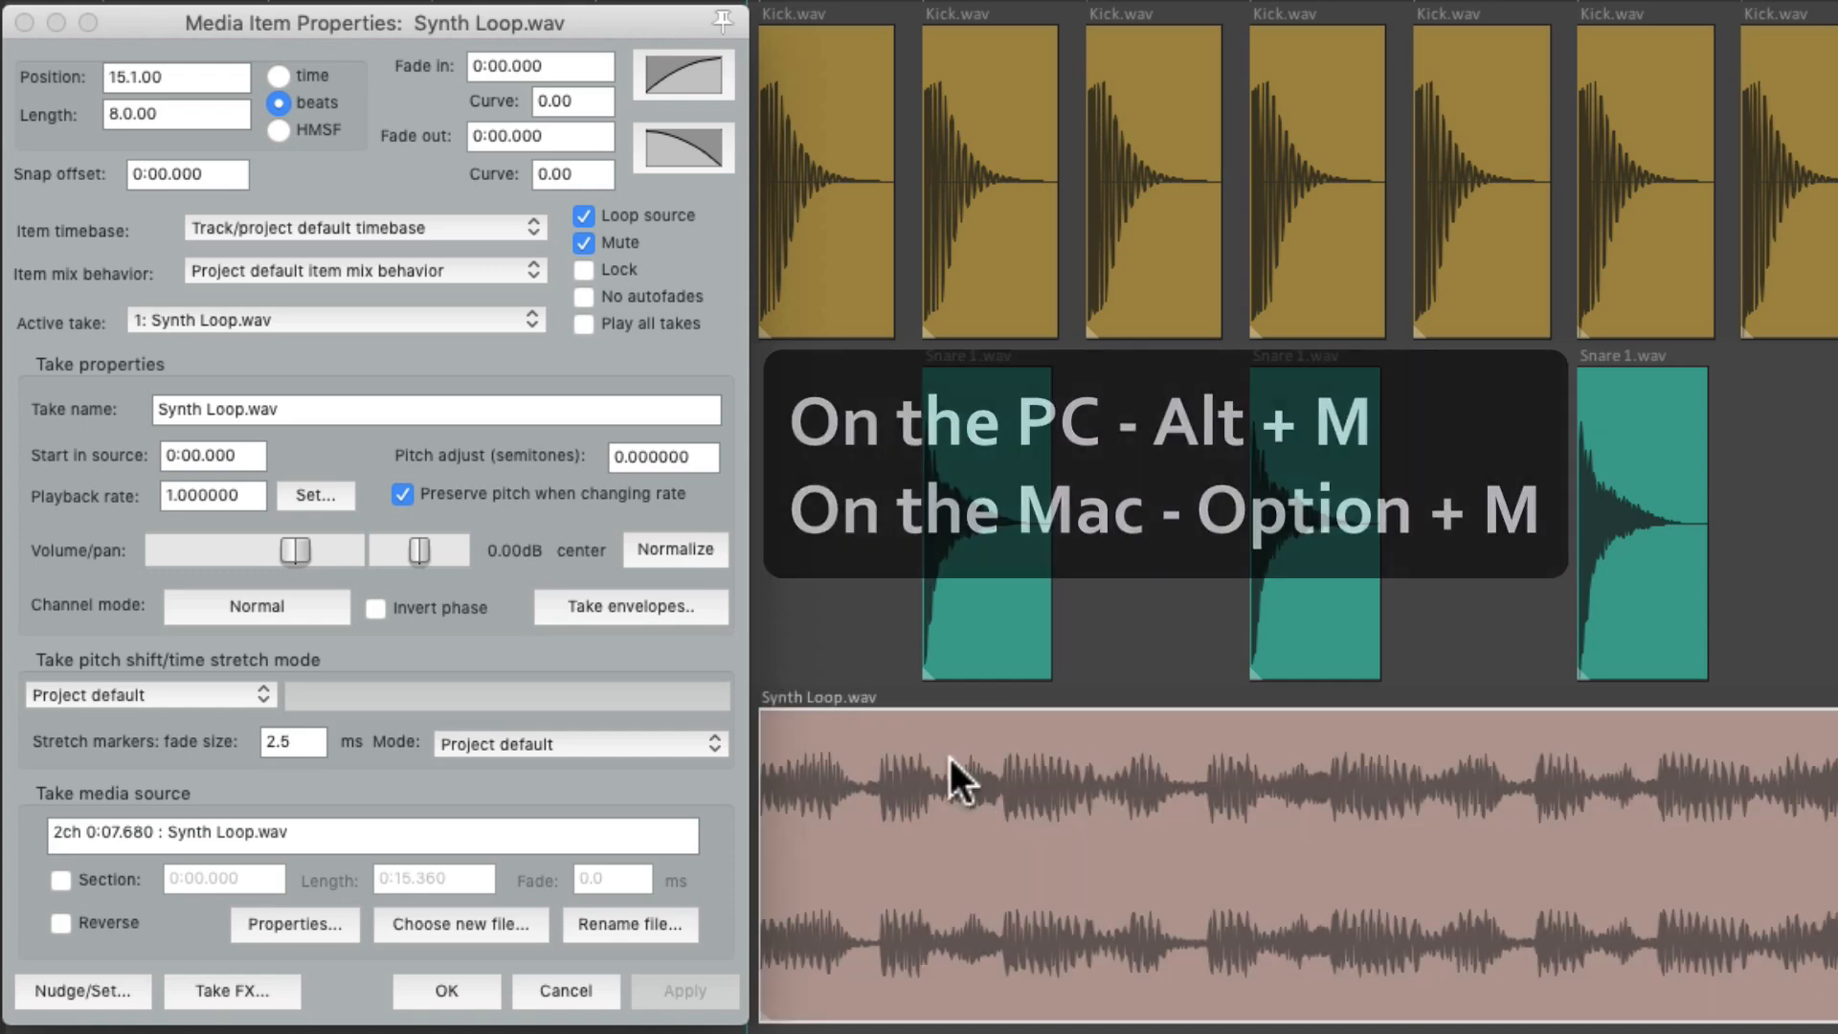
- Select the three kick items from 15.1.00 and the first snare item, and toggle their mute on and off twice
{"action": "left_click_drag", "start_coordinate": [819, 111], "coordinate": [1161, 564]}
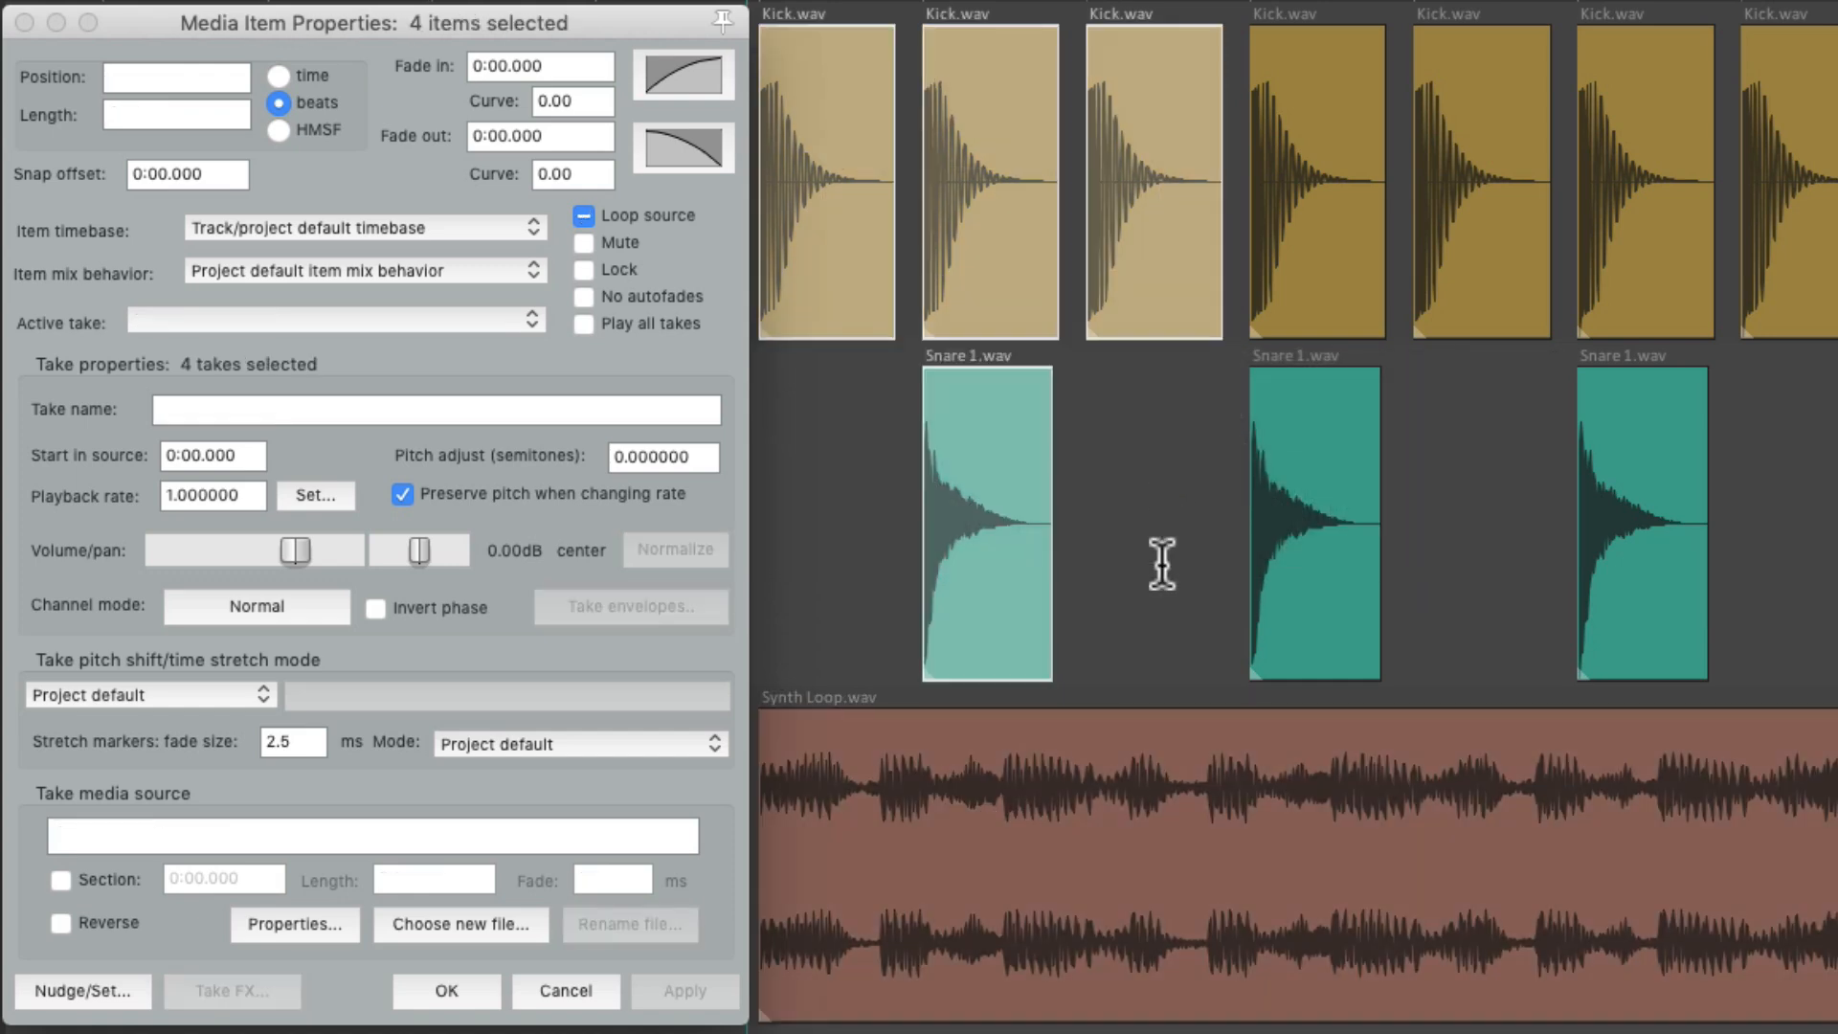
{"action": "key", "text": "alt+m"}
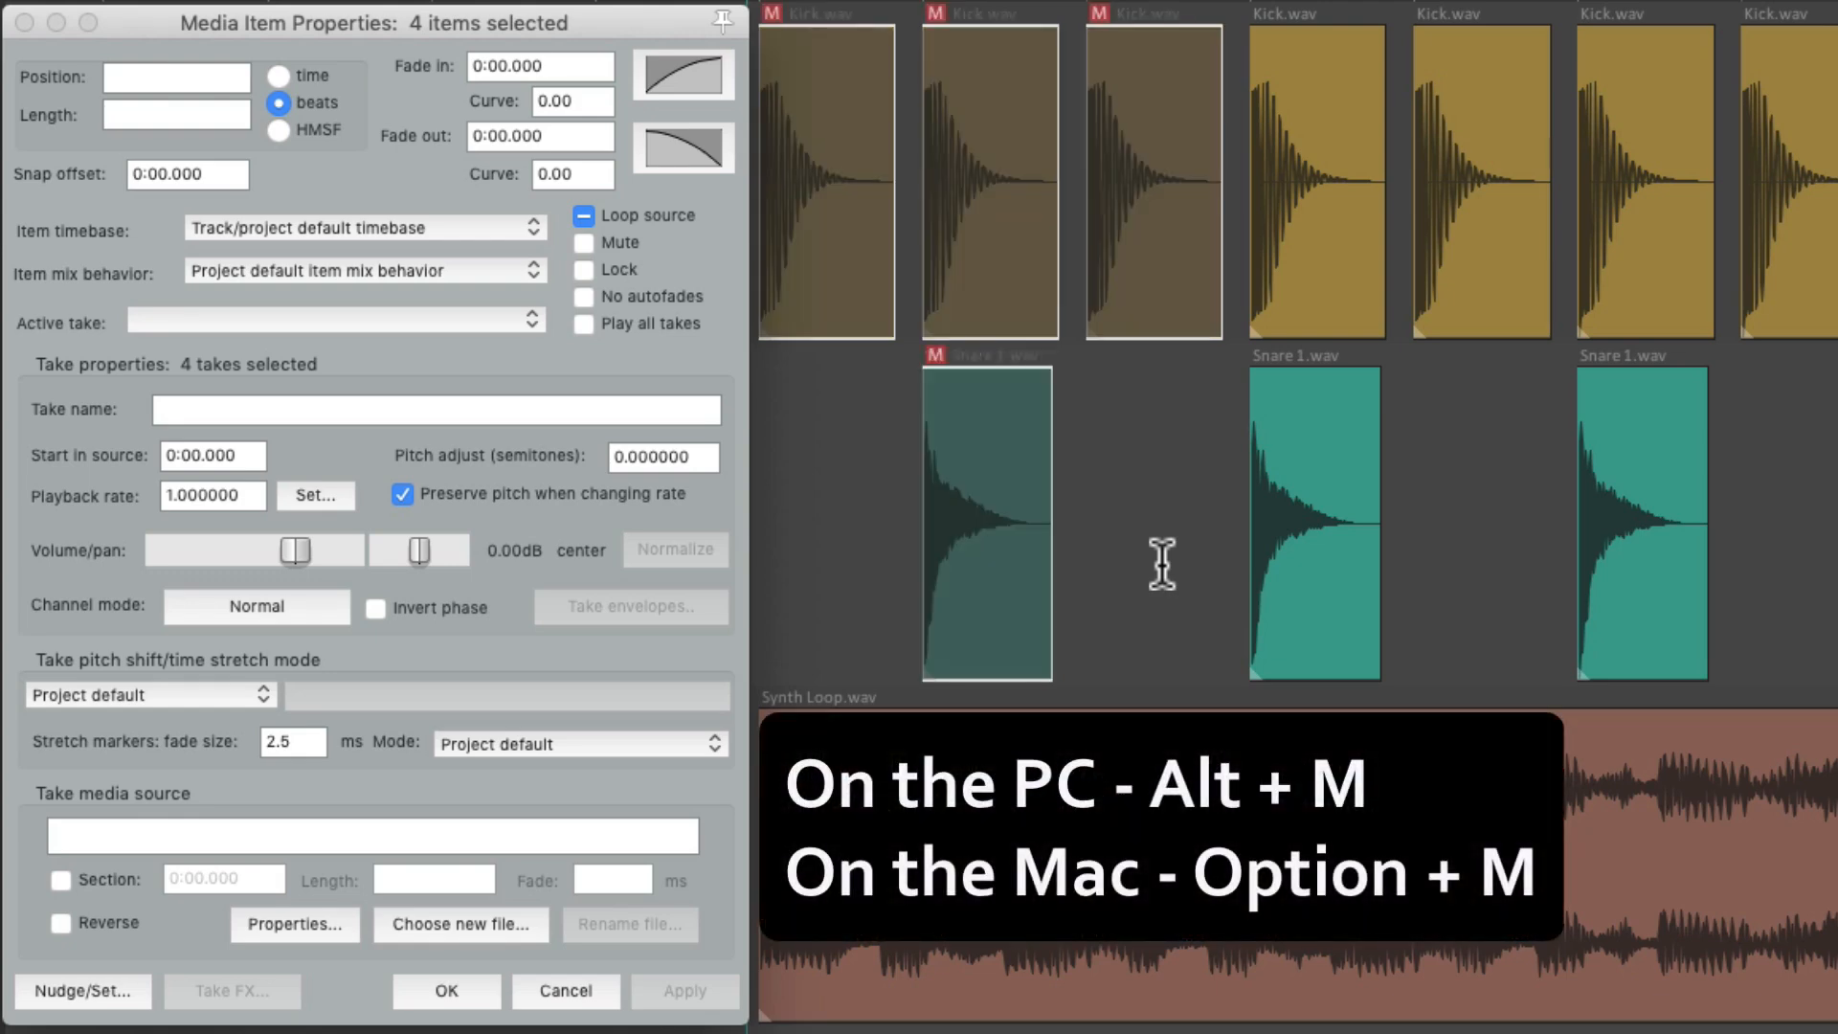
{"action": "key", "text": "alt+m"}
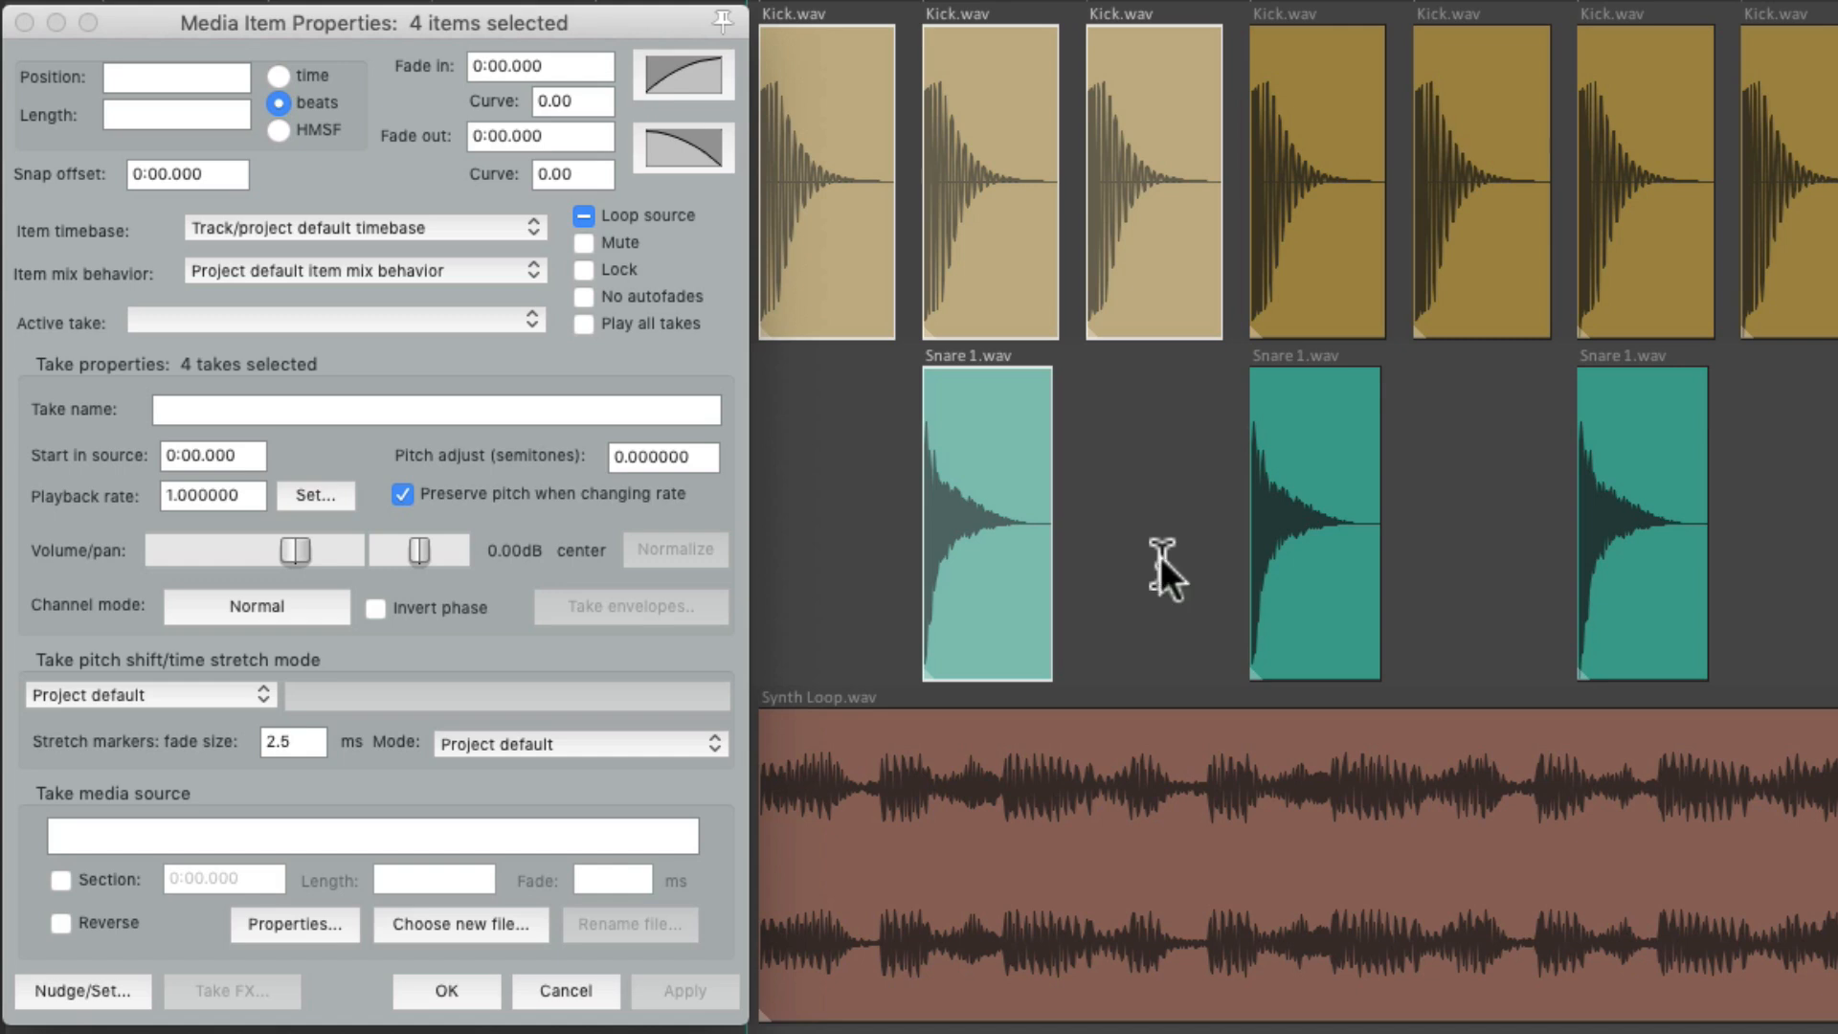
{"action": "key", "text": "alt+m"}
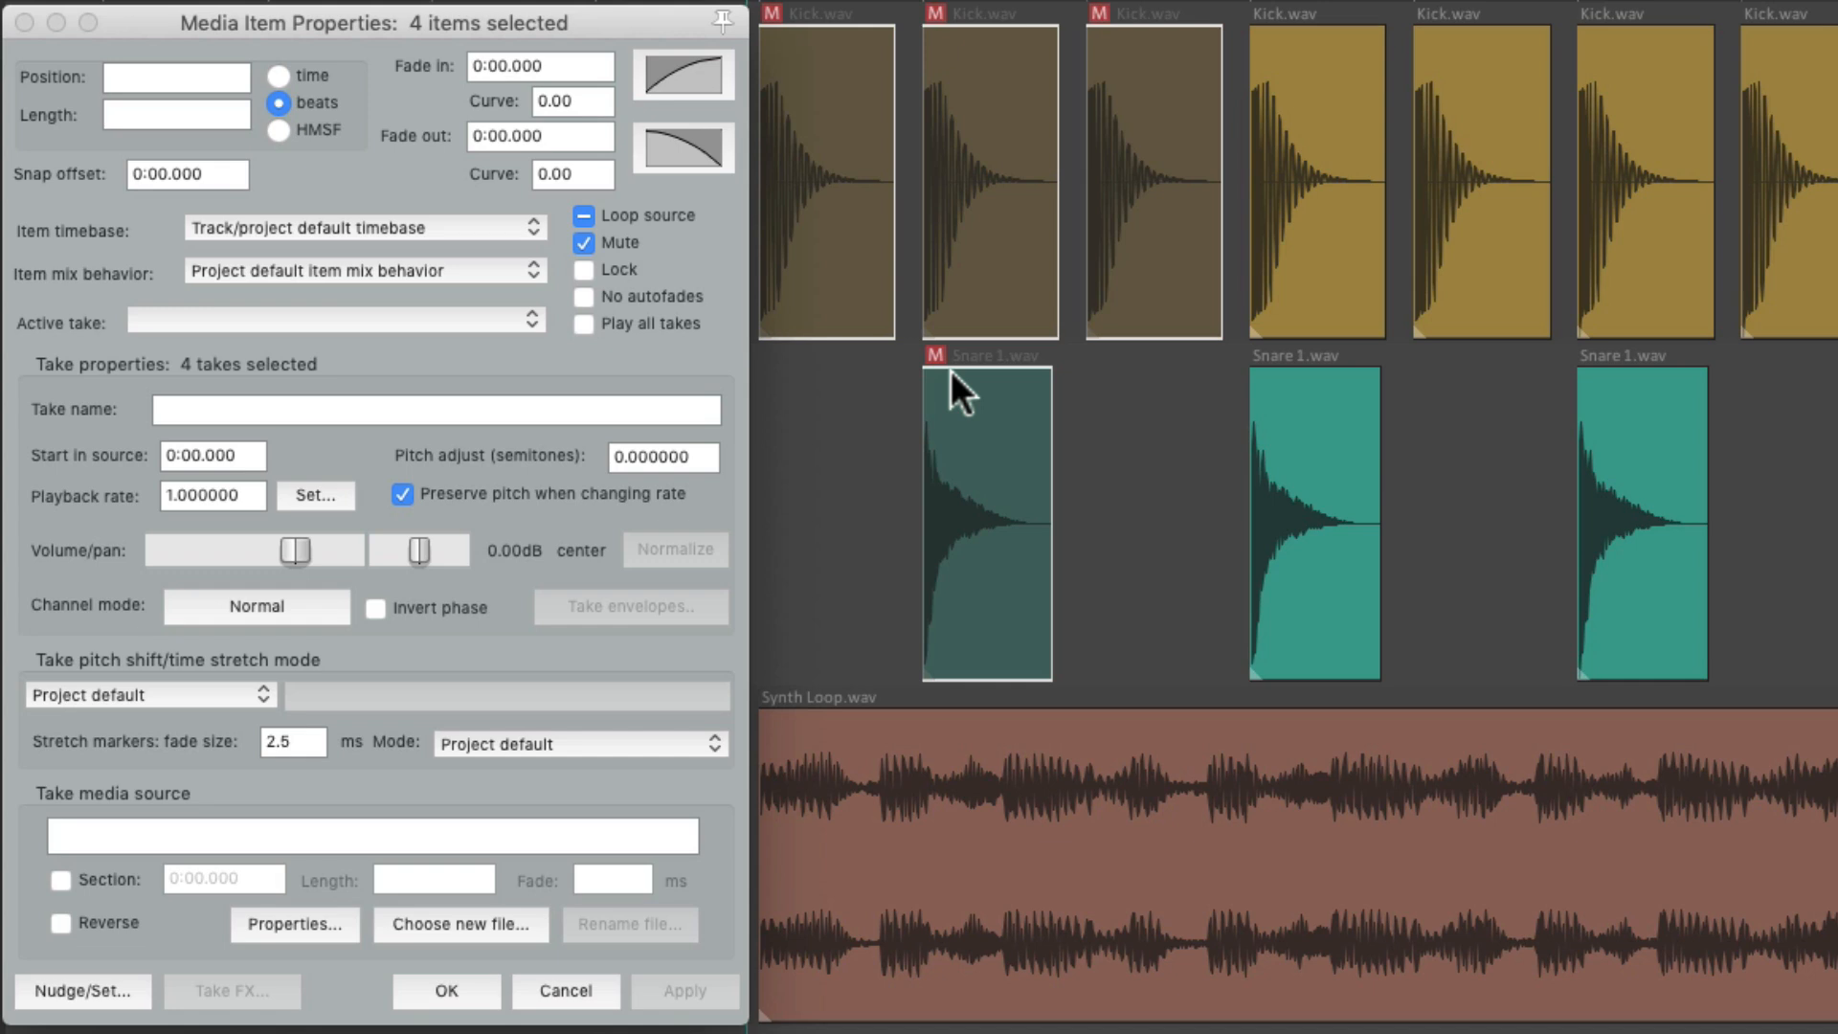
{"action": "left_click", "coordinate": [936, 356]}
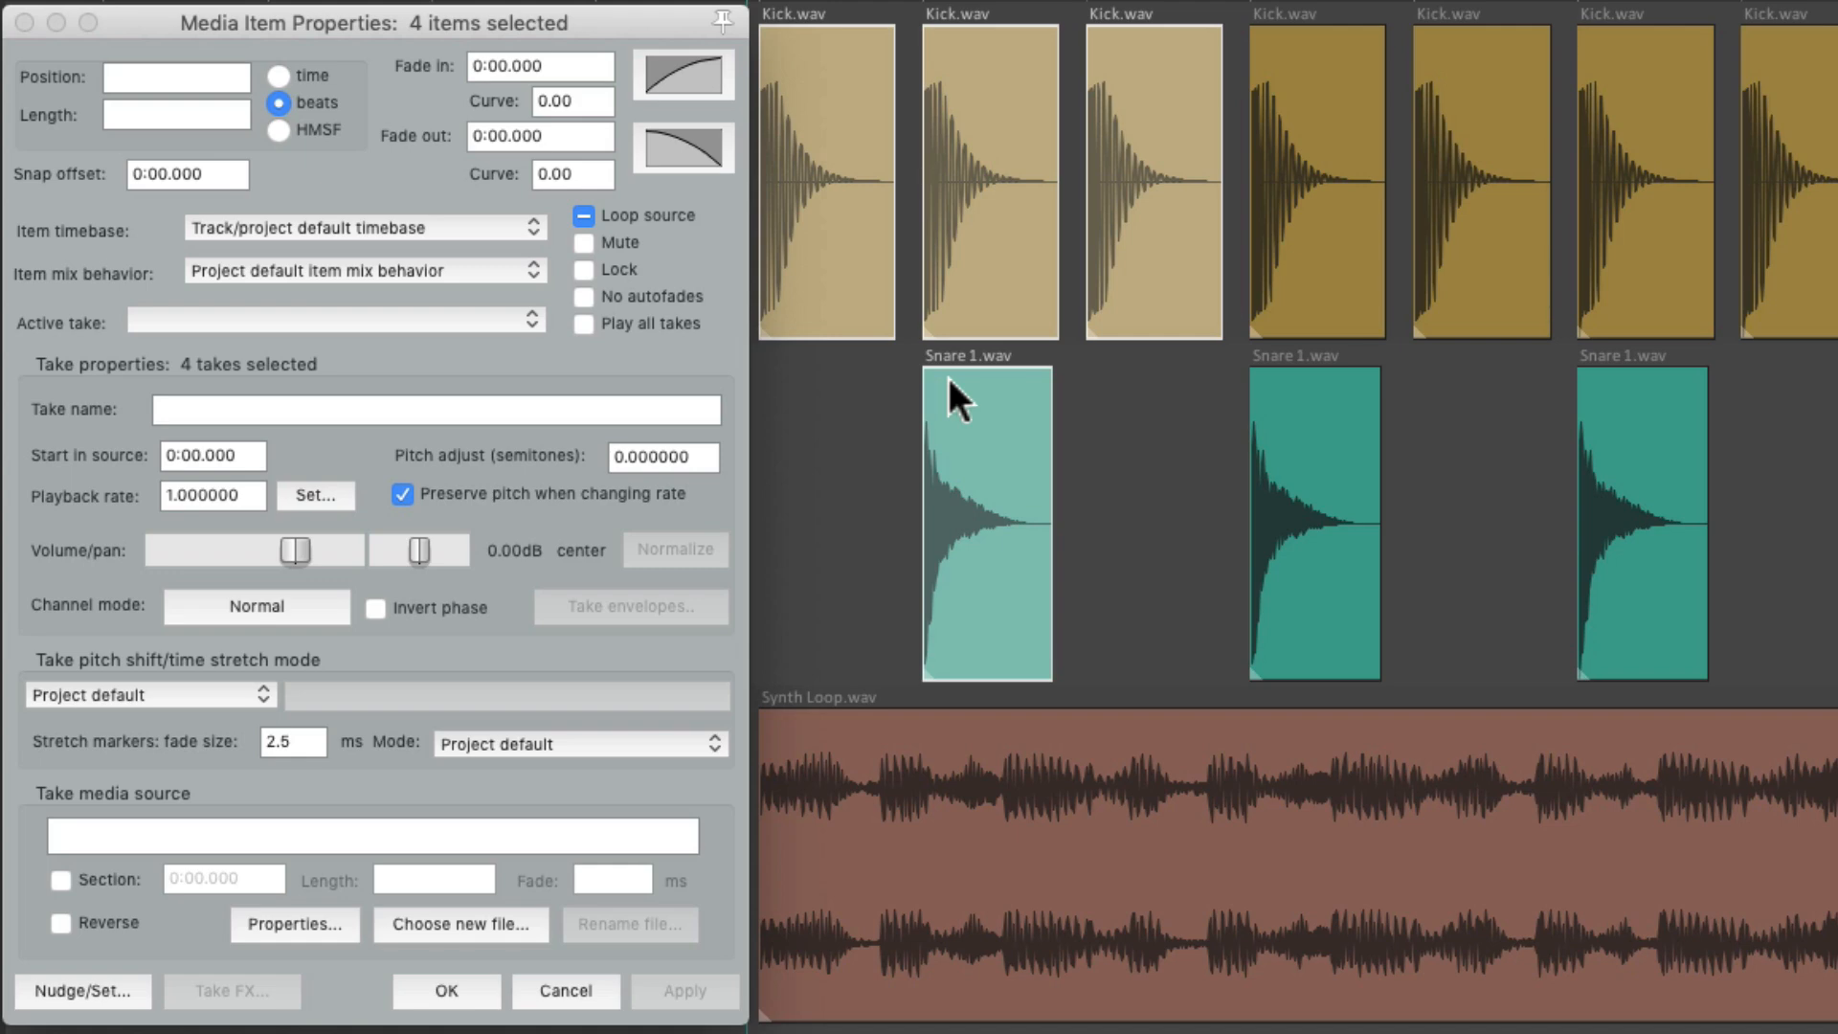
- Enable the "Not muted" media item button in the Media appearance preferences
{"action": "key", "text": "super+comma"}
{"action": "scroll", "coordinate": [589, 468], "scroll_direction": "down", "scroll_amount": 5}
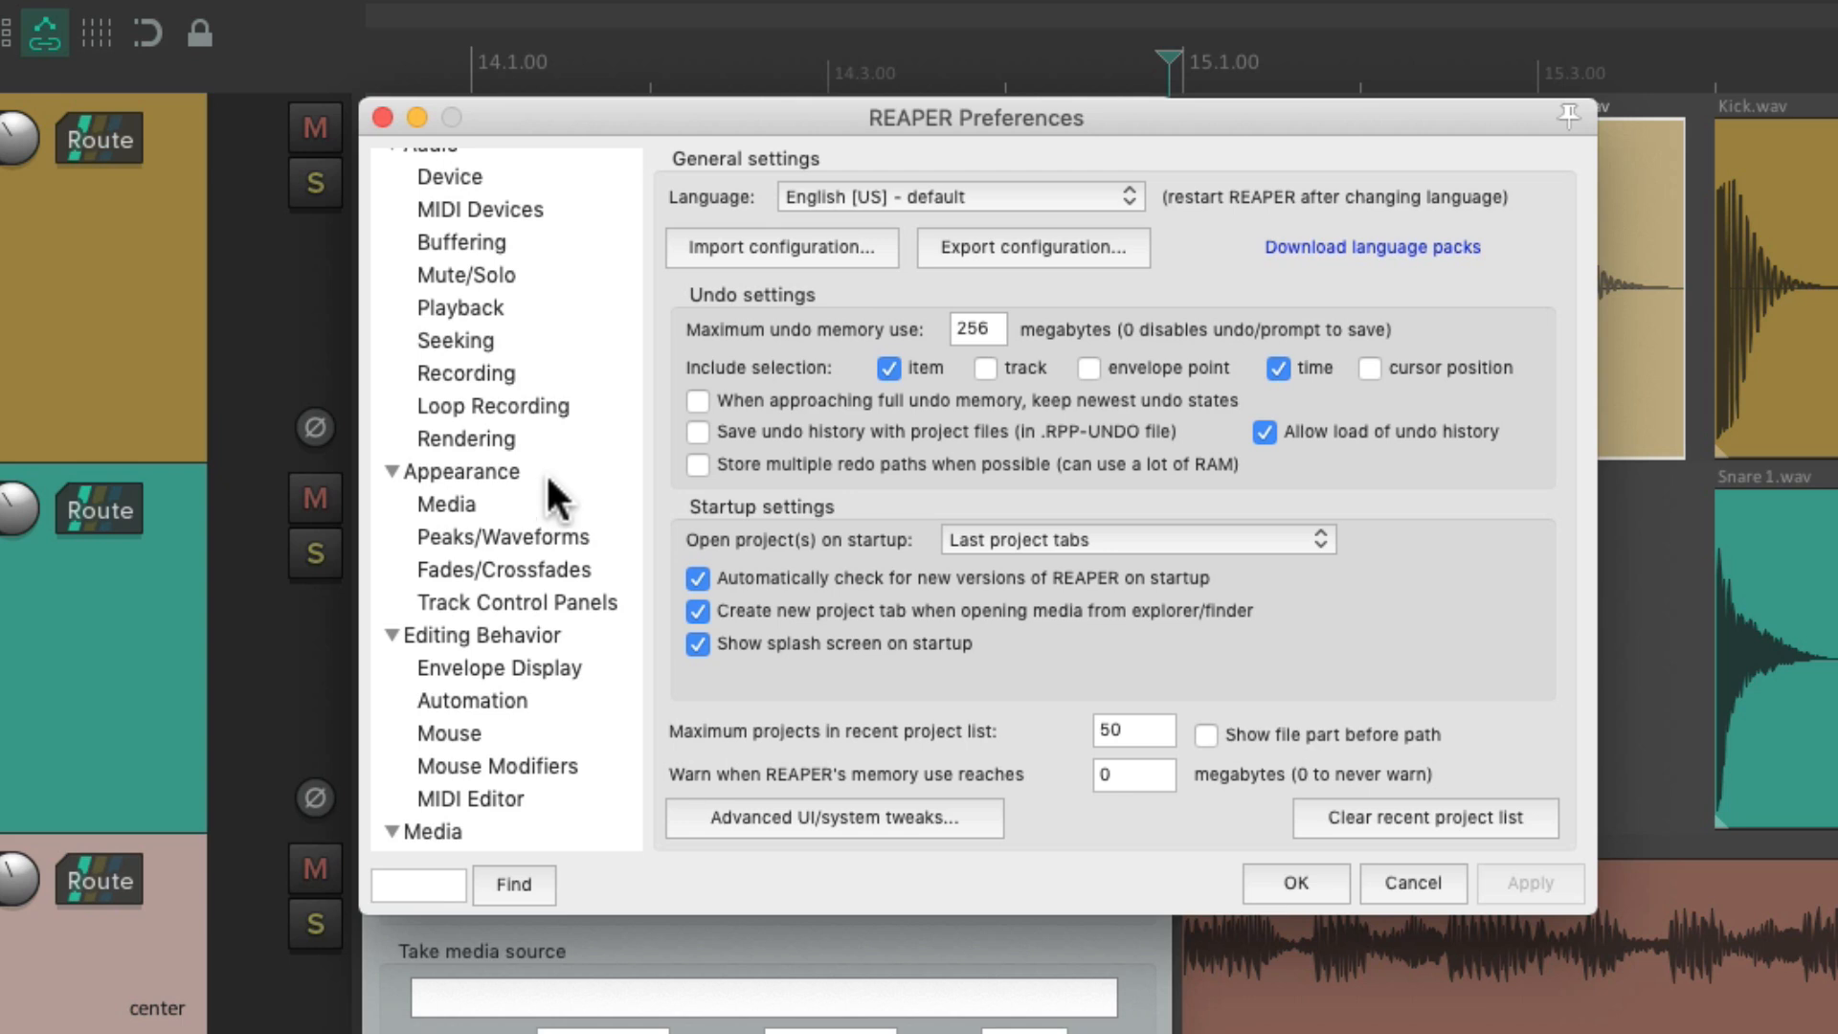
{"action": "left_click", "coordinate": [548, 505]}
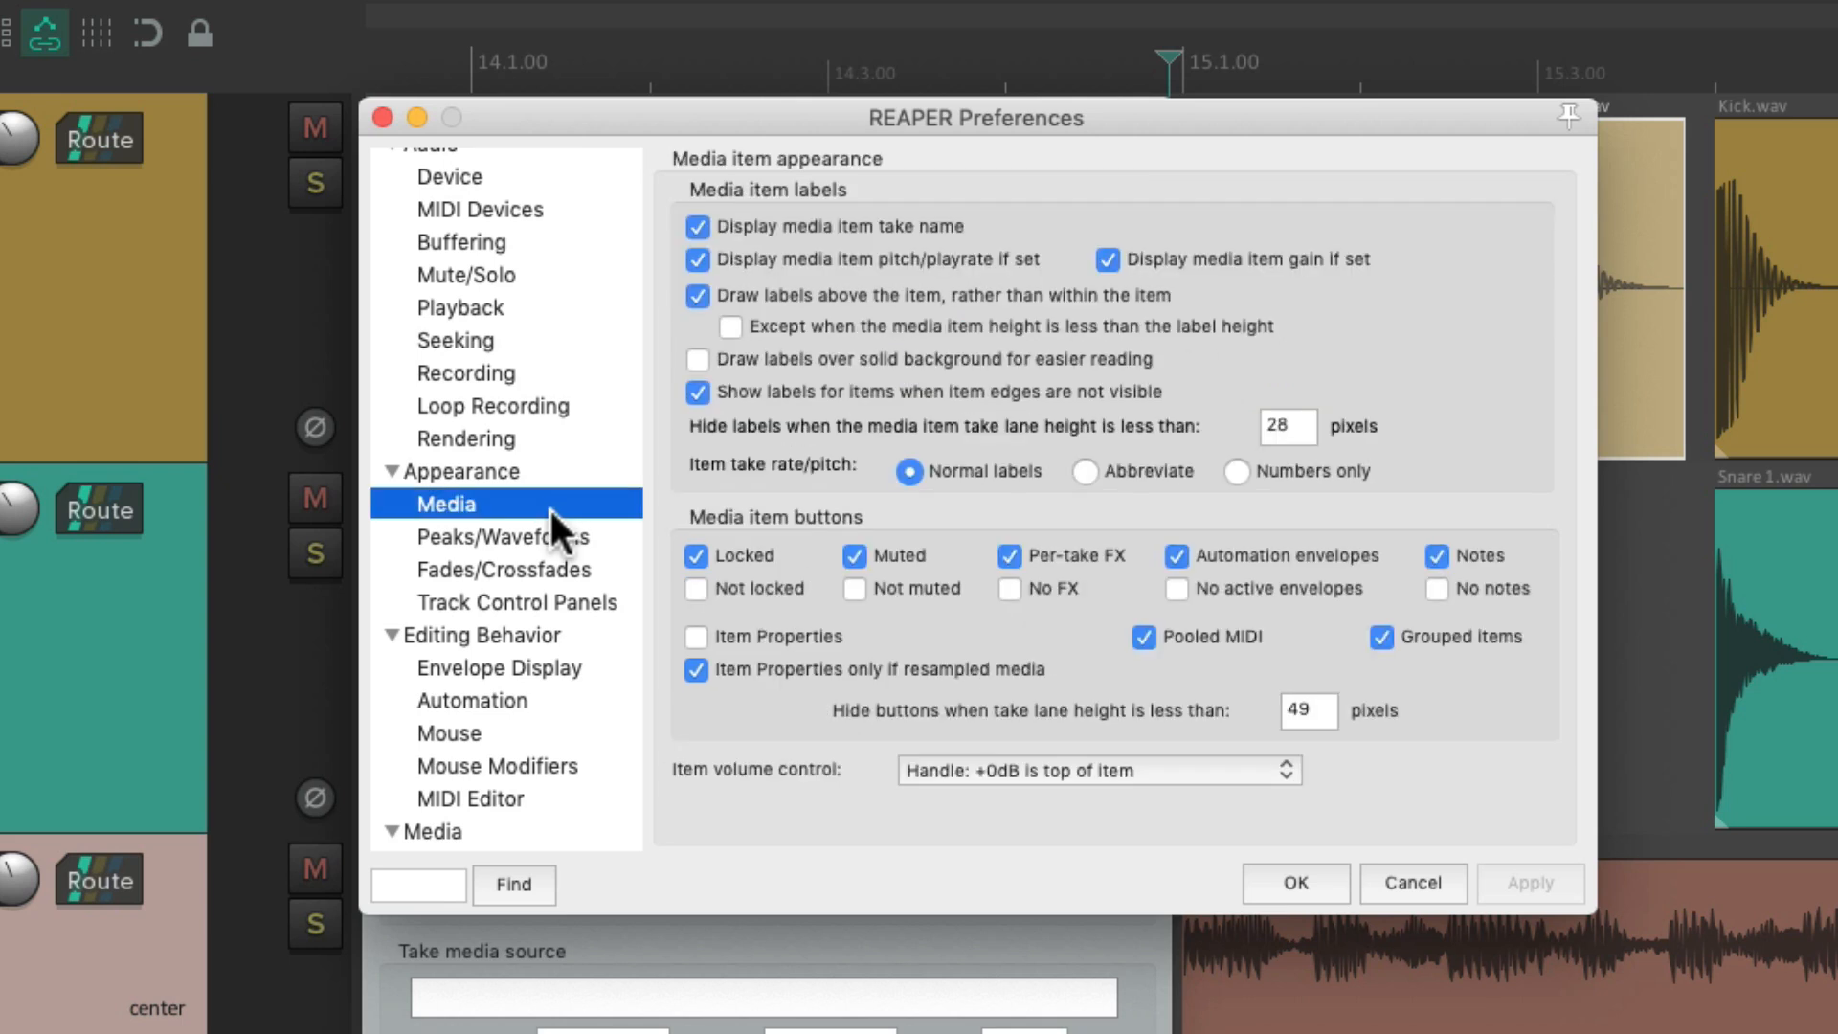
{"action": "left_click", "coordinate": [853, 588]}
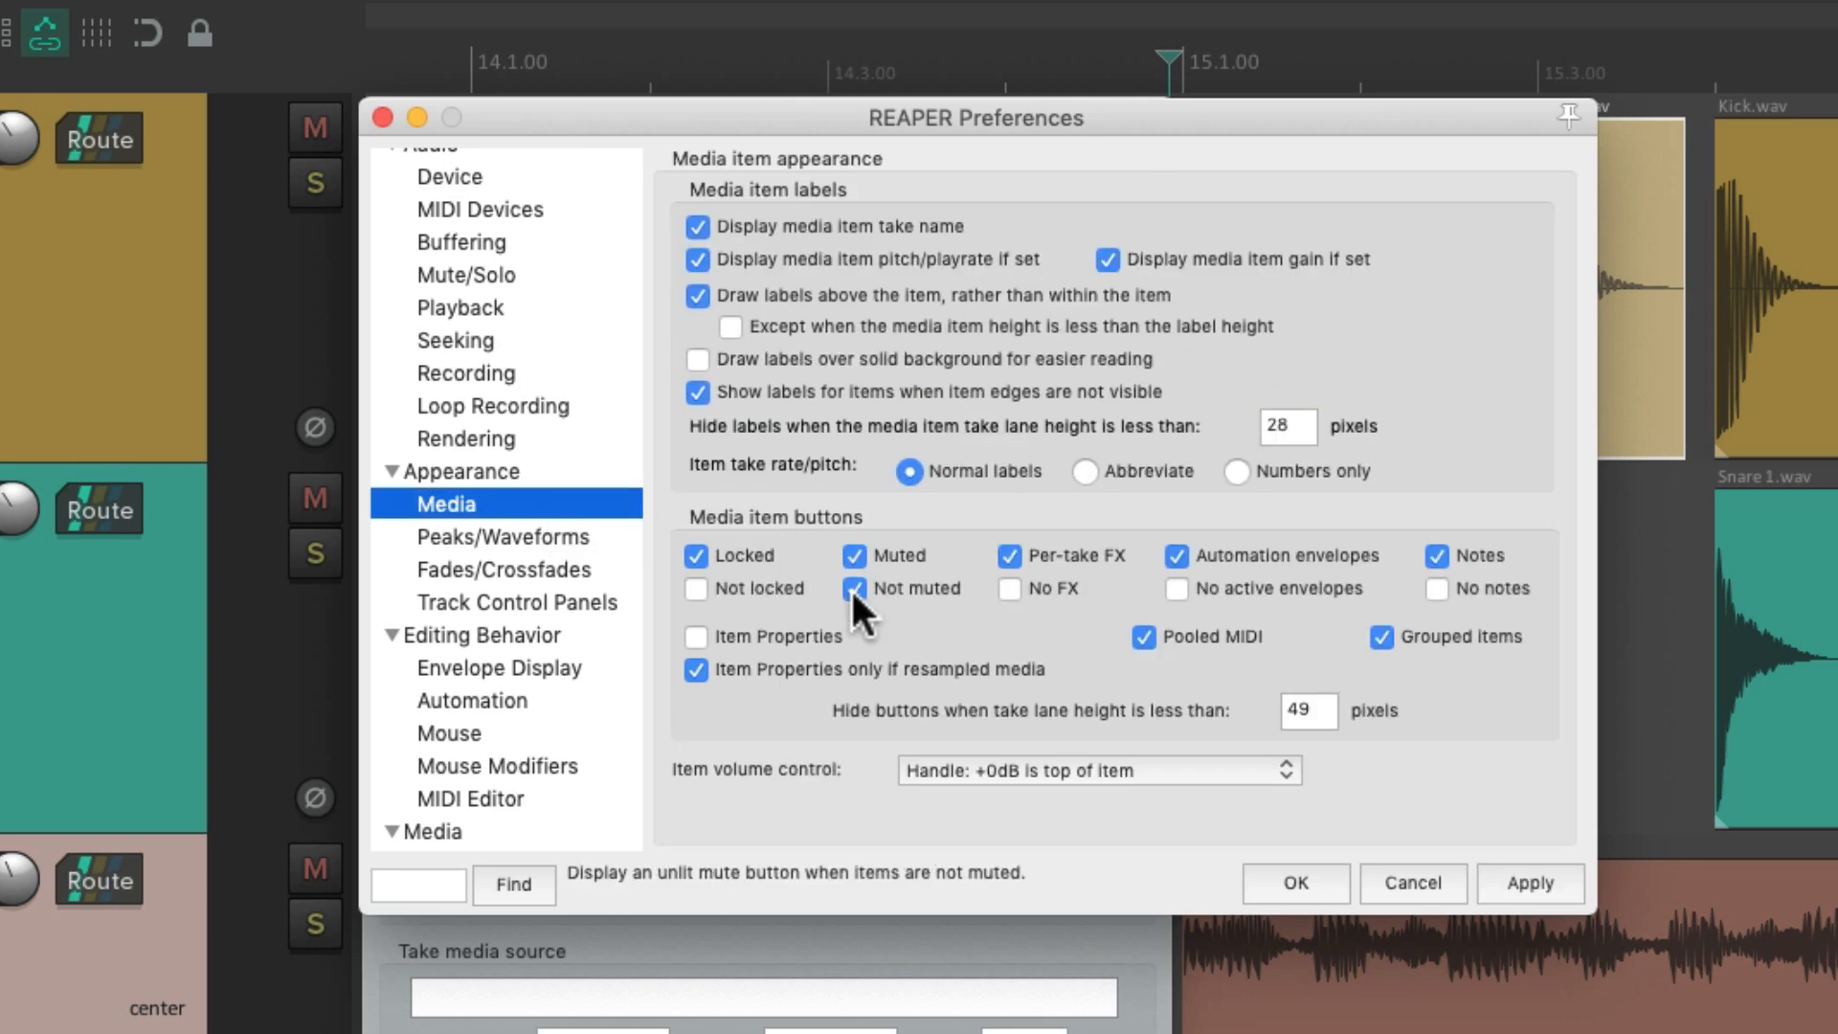
{"action": "left_click", "coordinate": [1285, 878]}
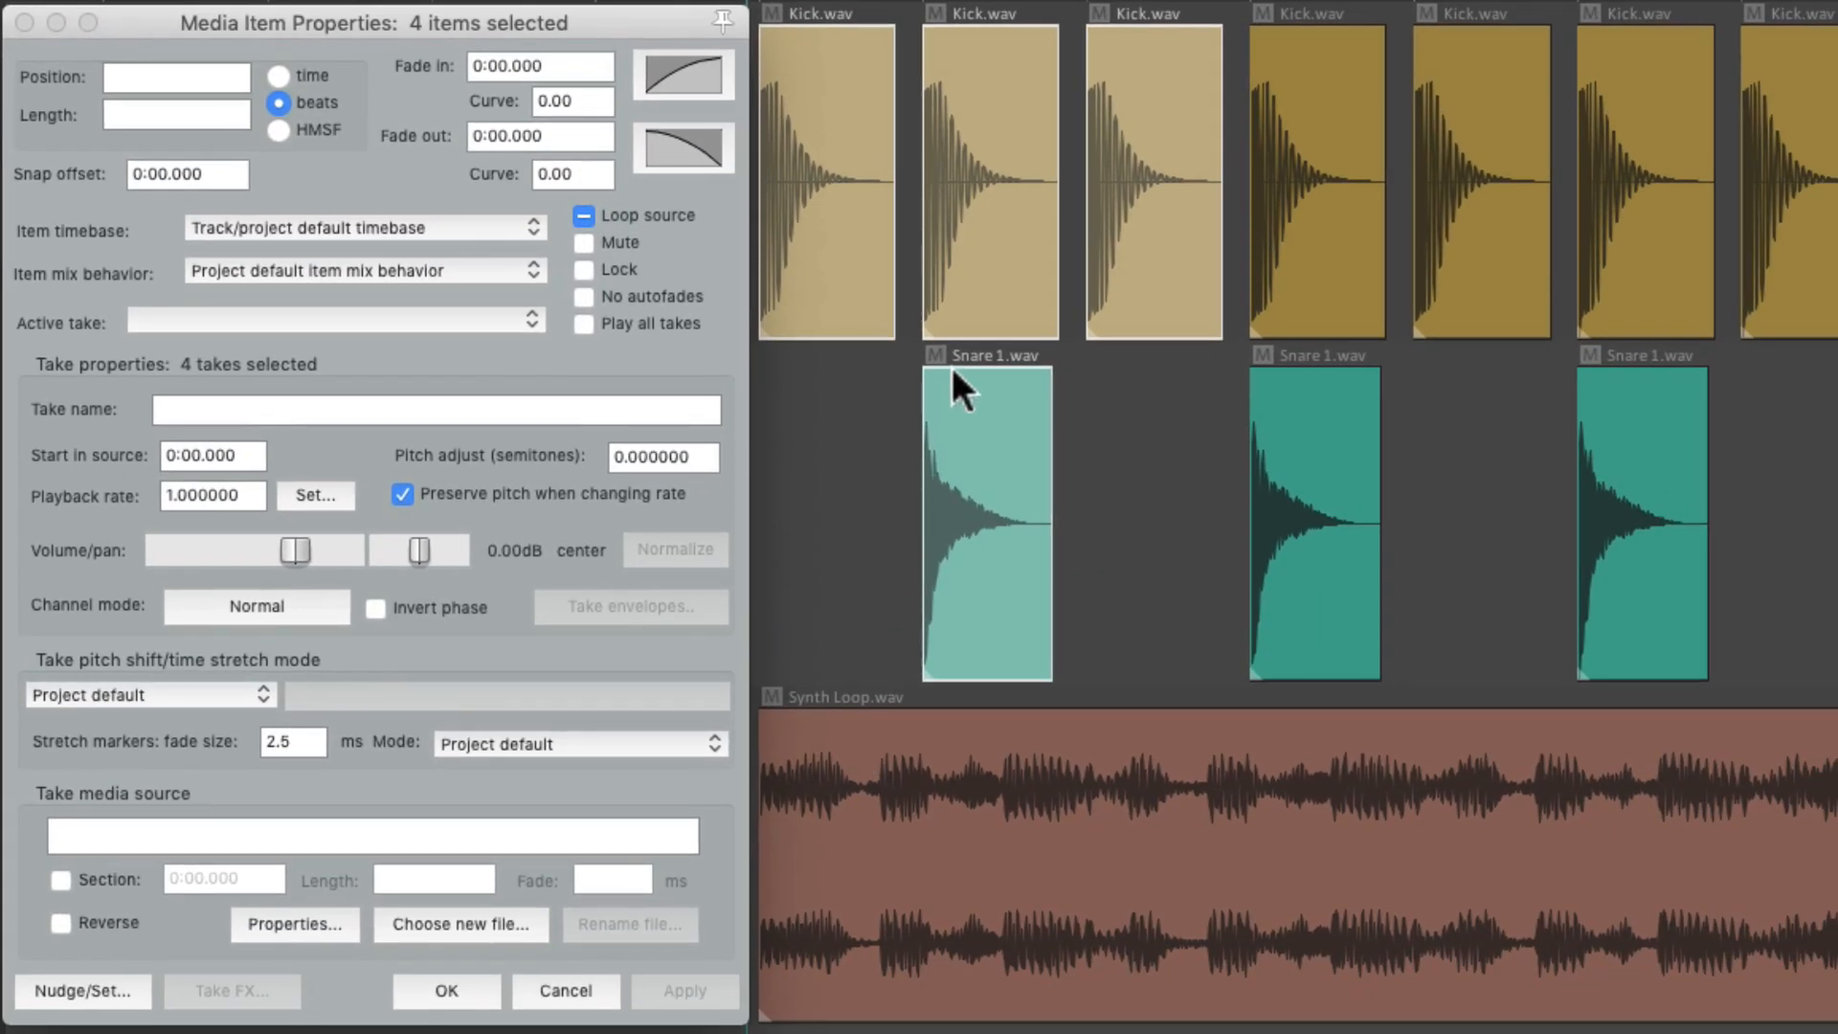
- Mute and unmute the selected kick and snare items using the mute button on the first snare item
{"action": "left_click", "coordinate": [934, 354]}
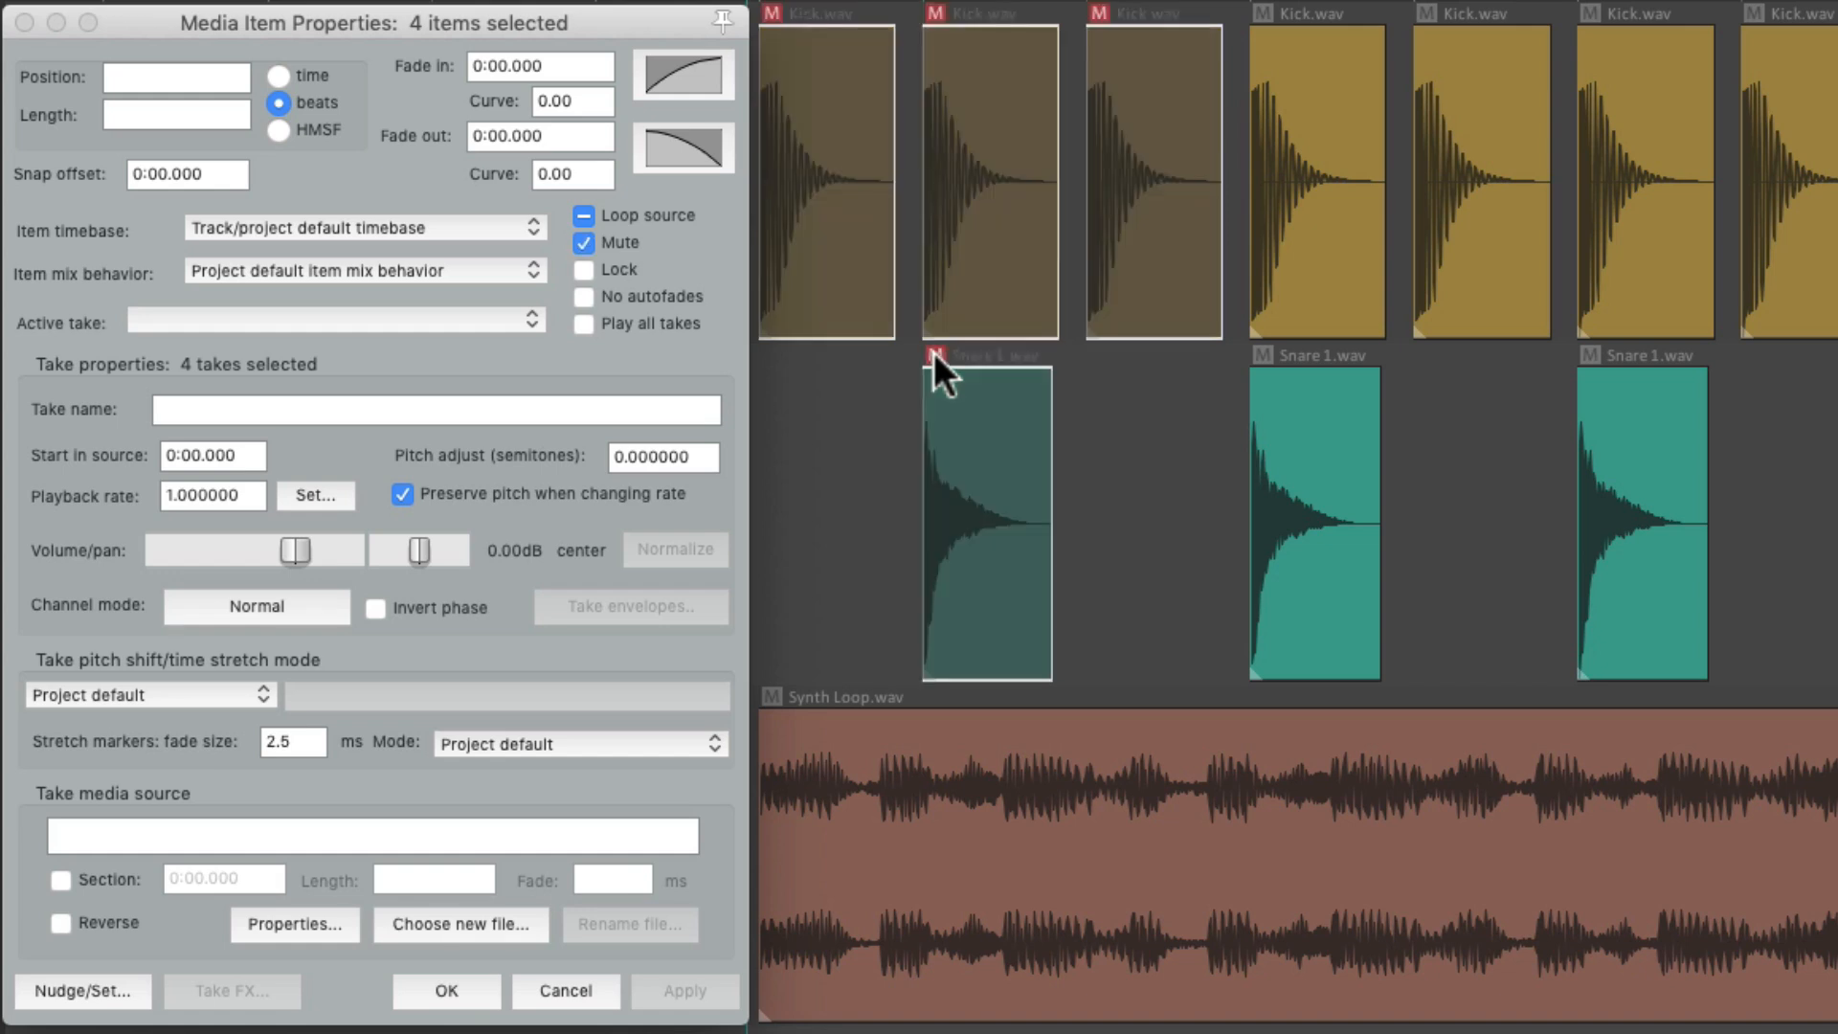
{"action": "left_click", "coordinate": [934, 356]}
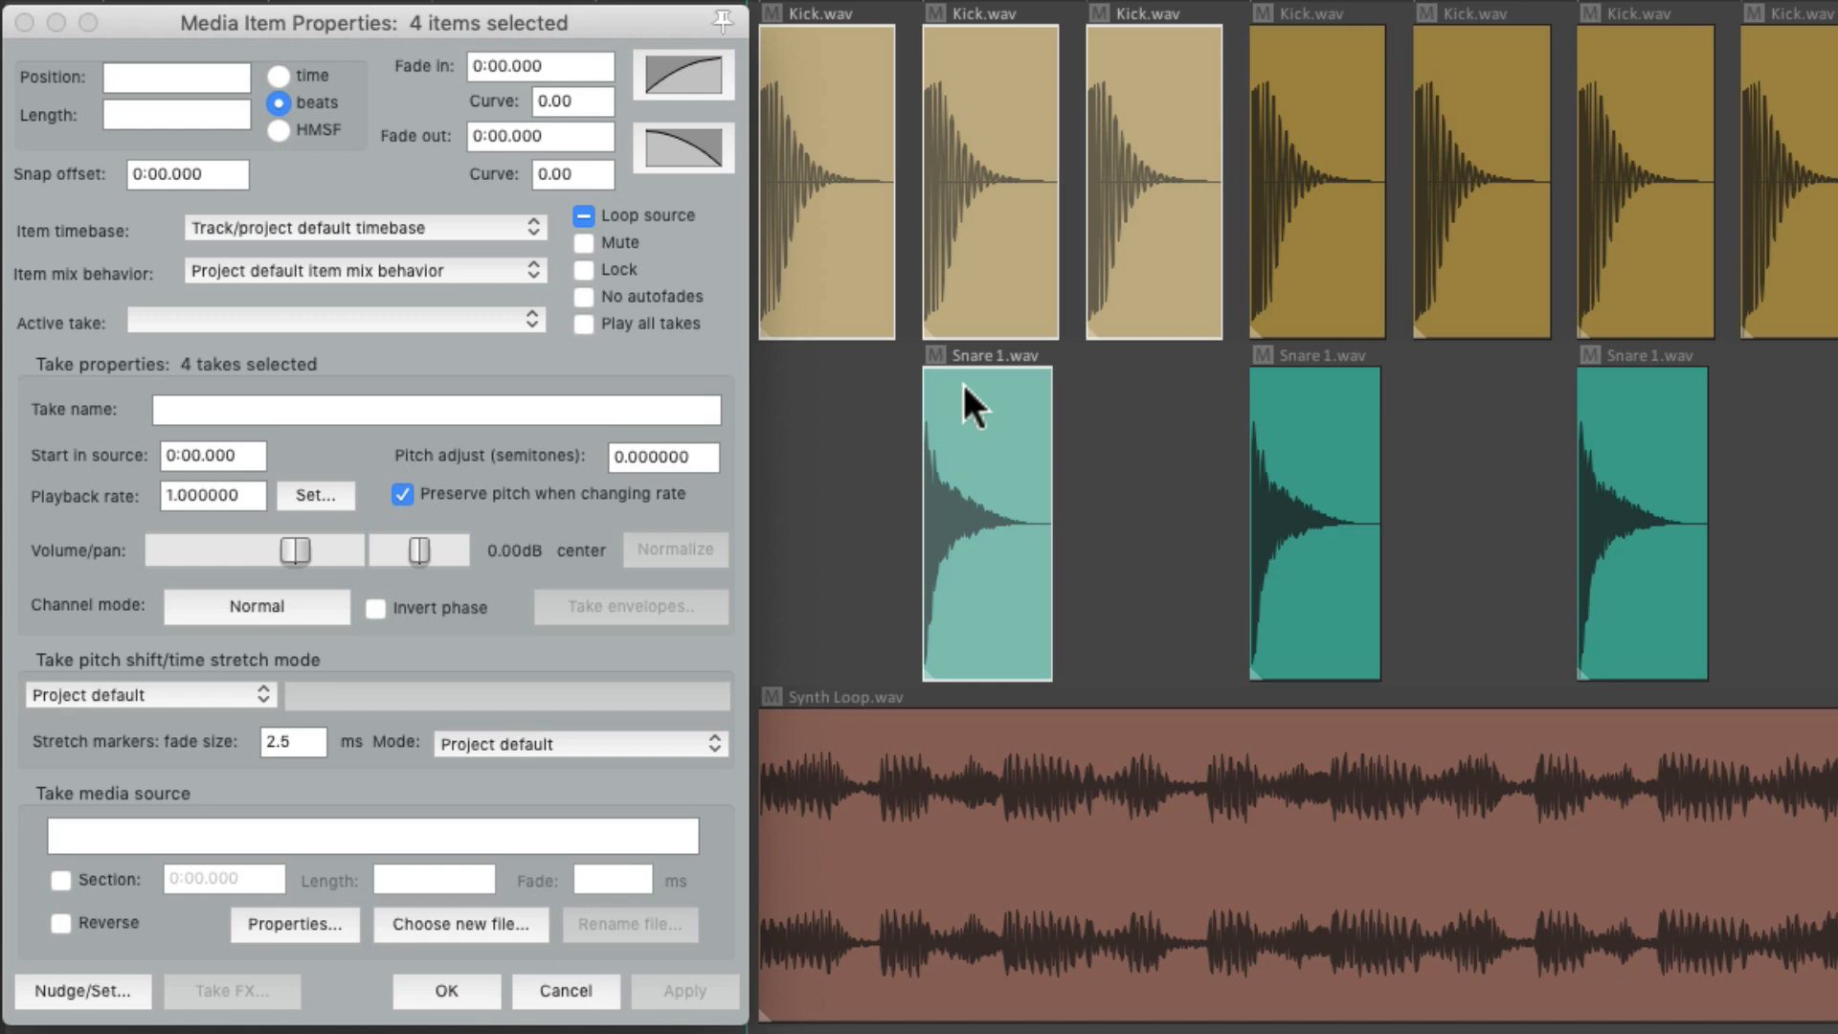
{"action": "key", "text": "alt+m"}
{"action": "key", "text": "alt+m"}
- Select the Synth Loop item, apply Mute in its item properties, and remove the mute again
{"action": "left_click", "coordinate": [883, 735]}
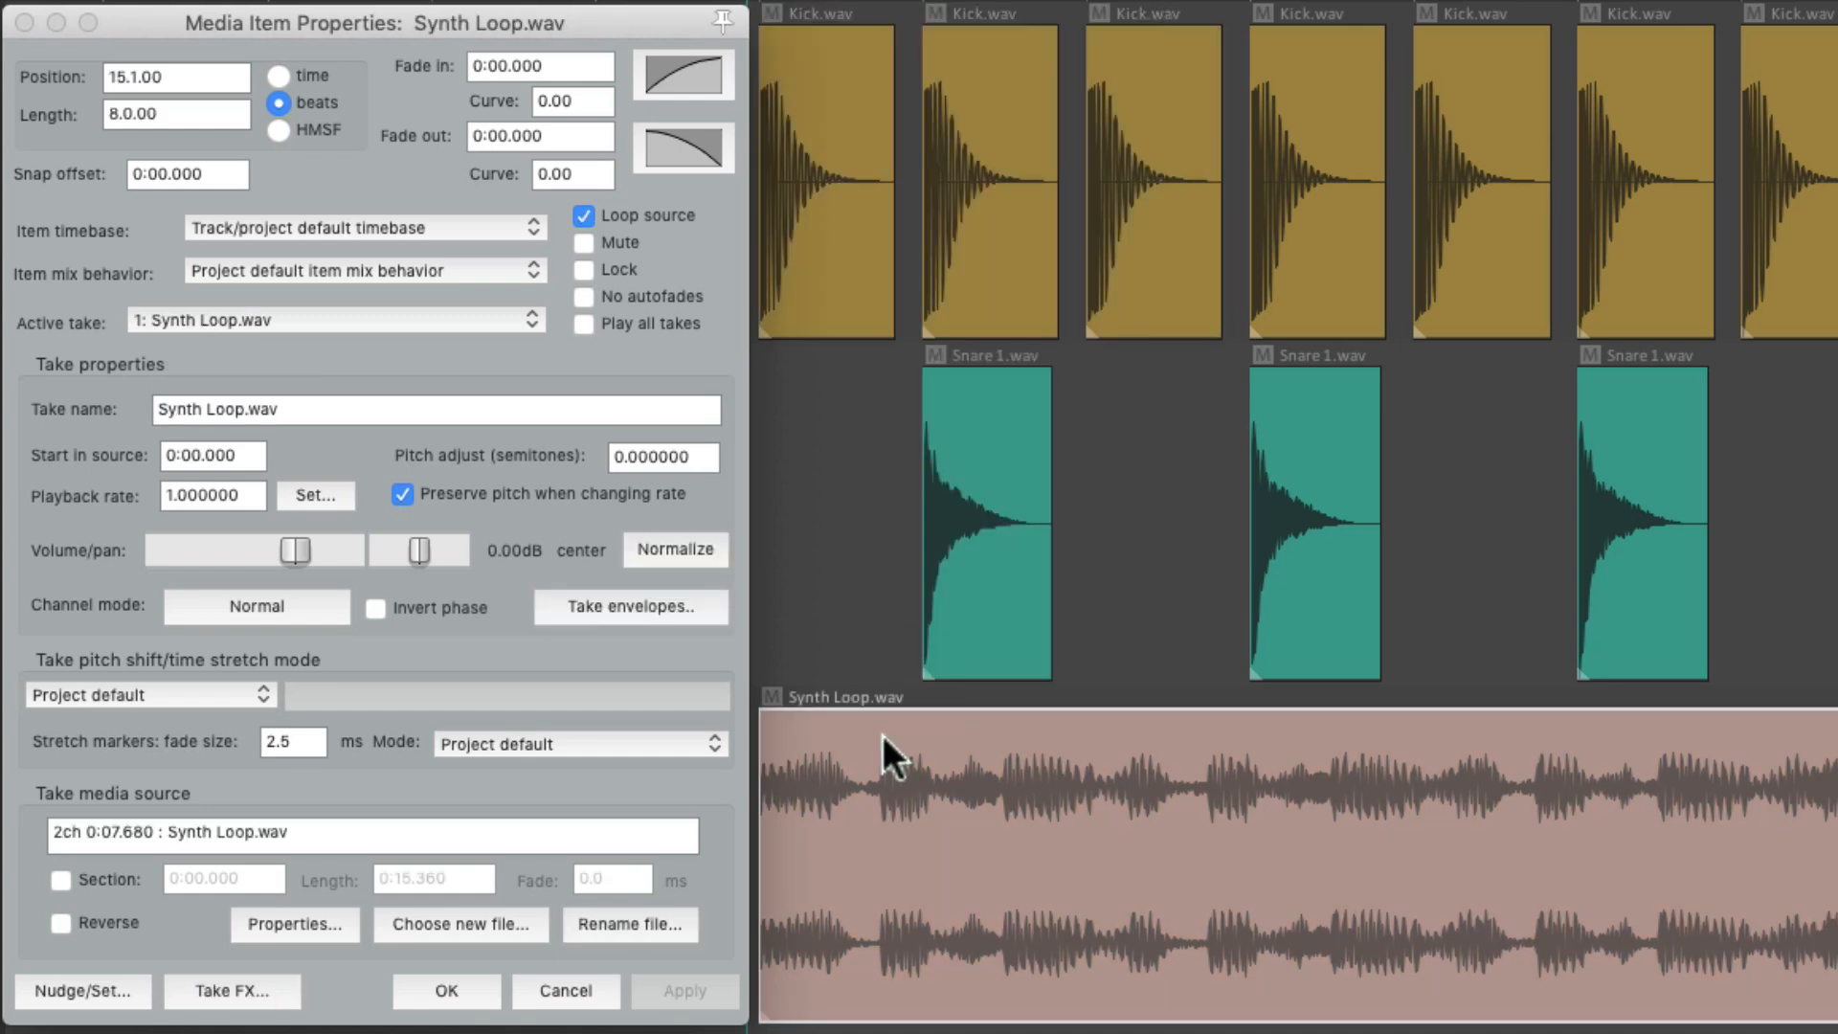
{"action": "left_click", "coordinate": [588, 244]}
{"action": "key", "text": "Return"}
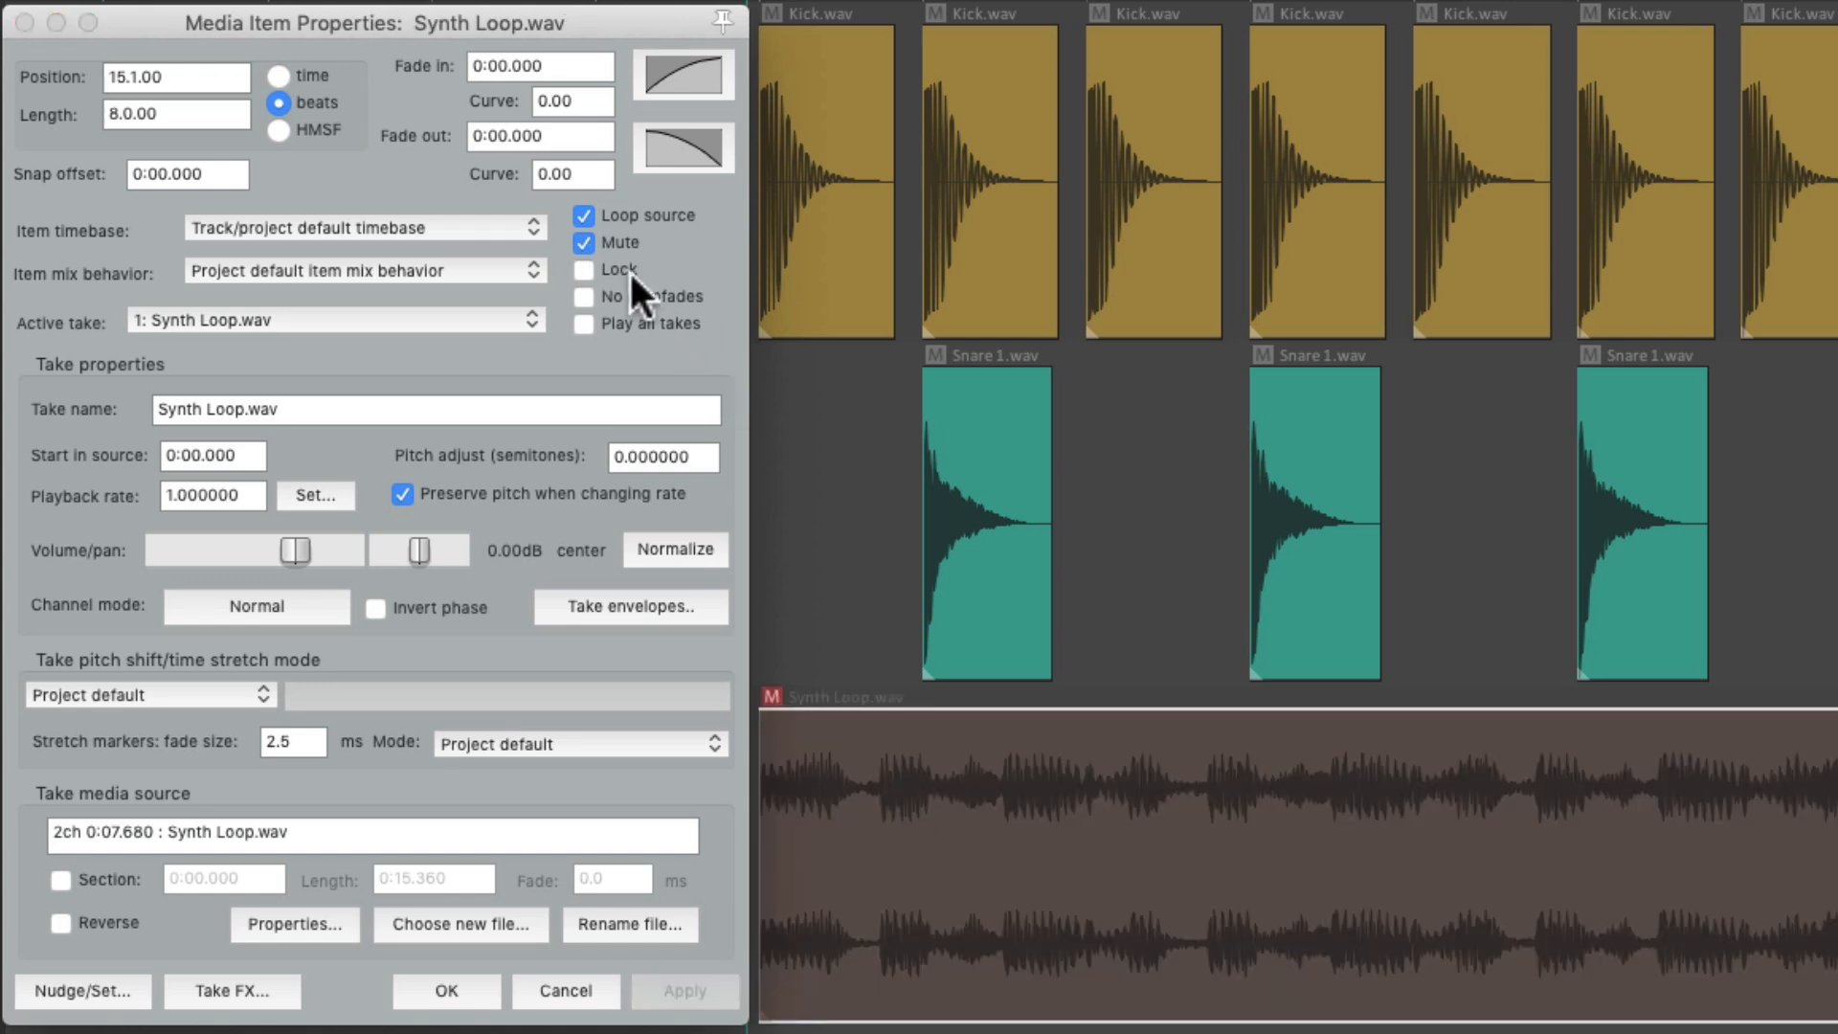
{"action": "left_click", "coordinate": [580, 242]}
{"action": "key", "text": "Return"}
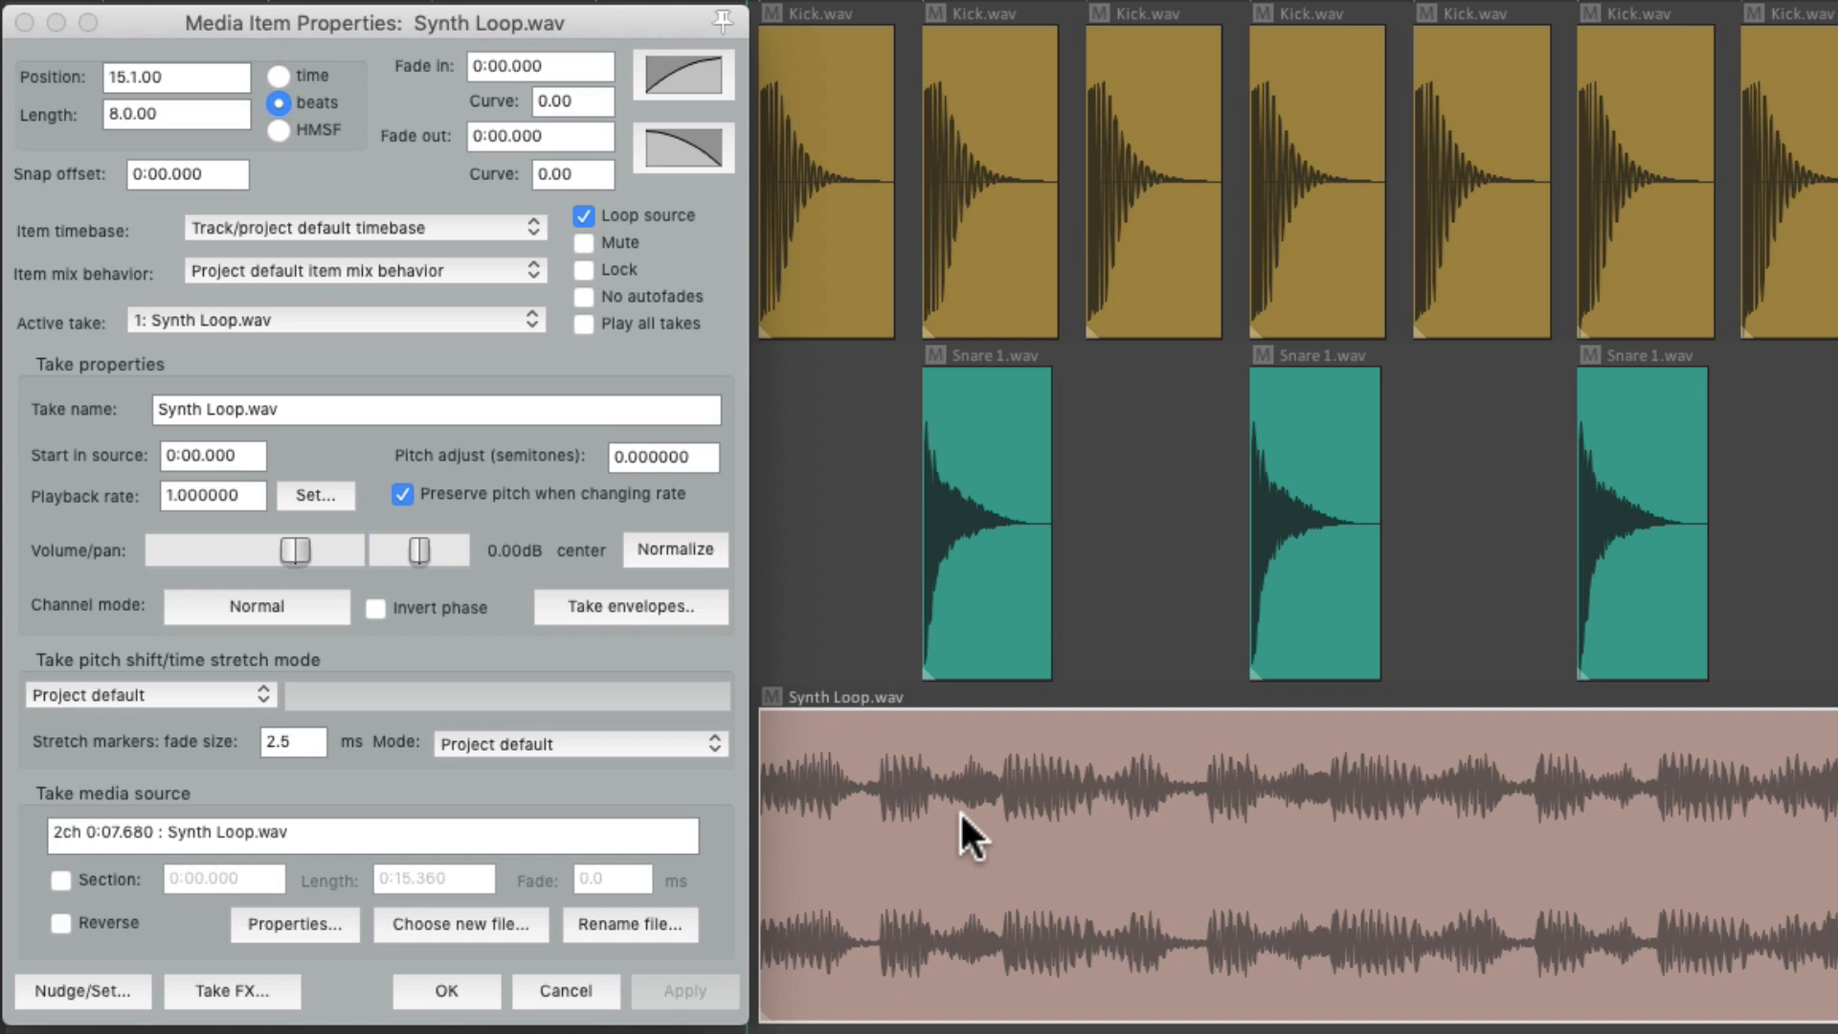
- Lock the Synth Loop item in its item properties and try to move it
{"action": "left_click", "coordinate": [583, 269]}
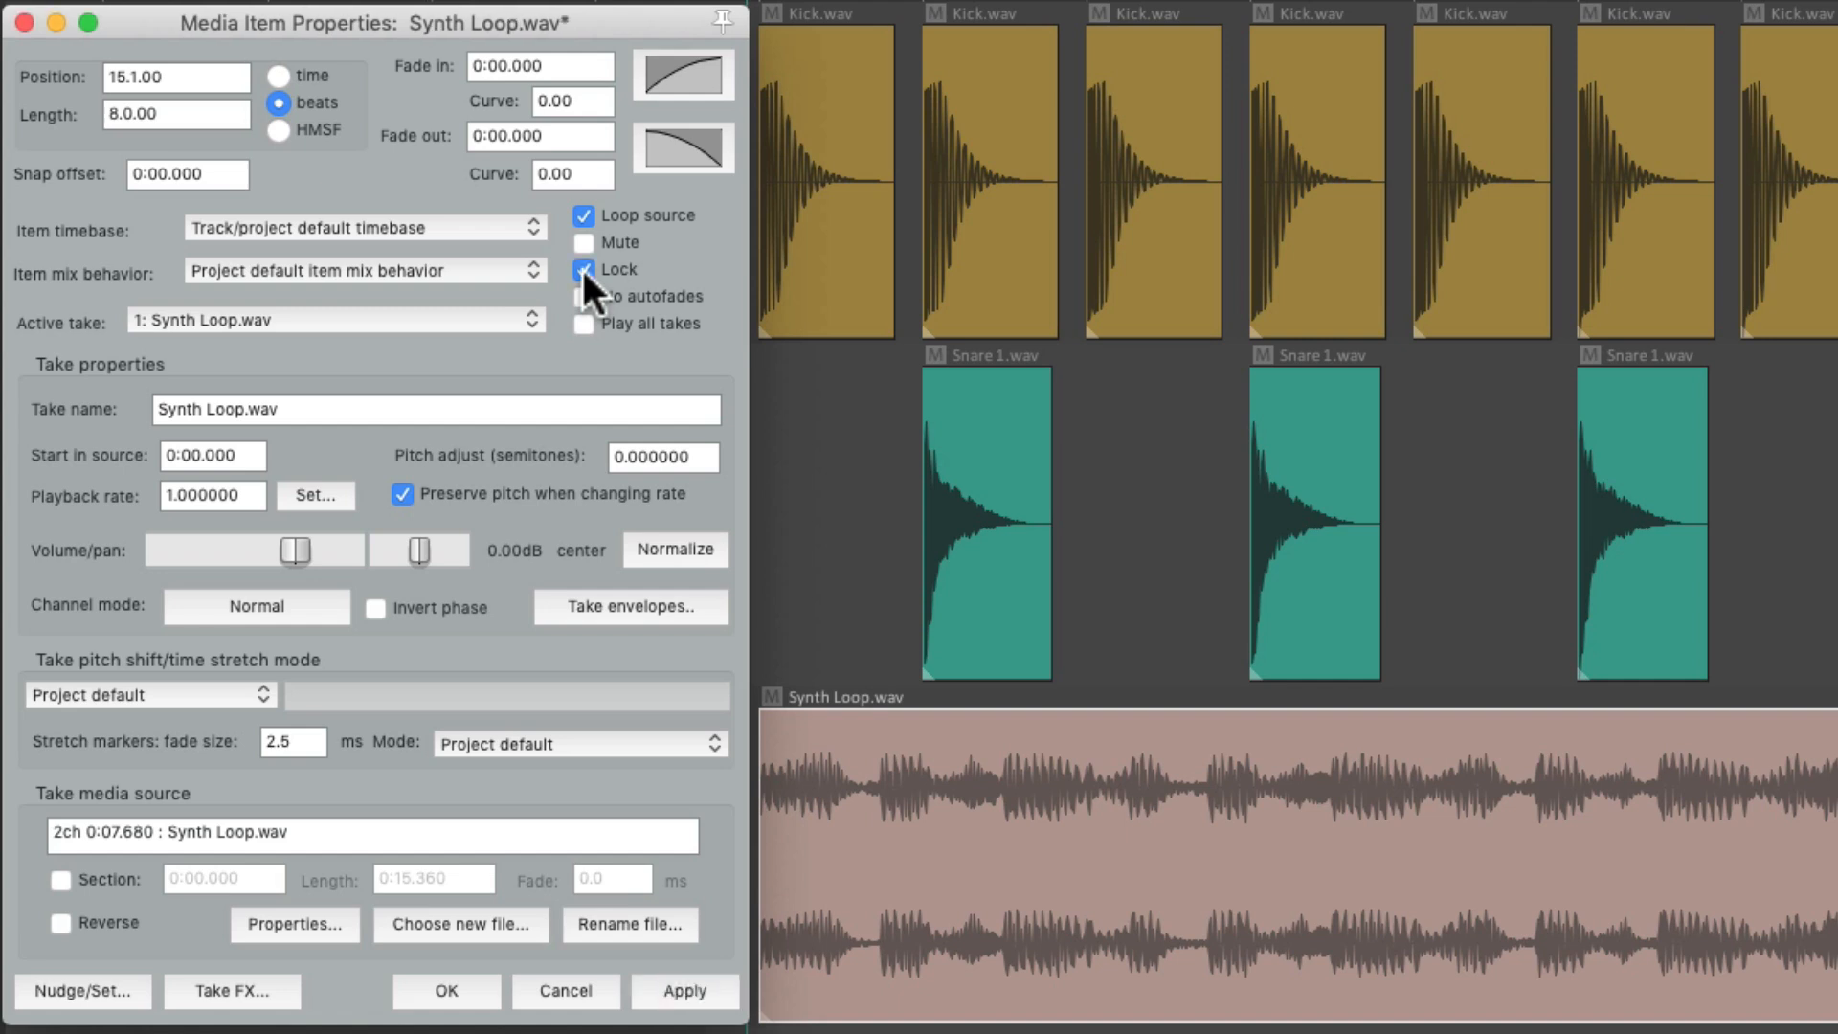
{"action": "key", "text": "Return"}
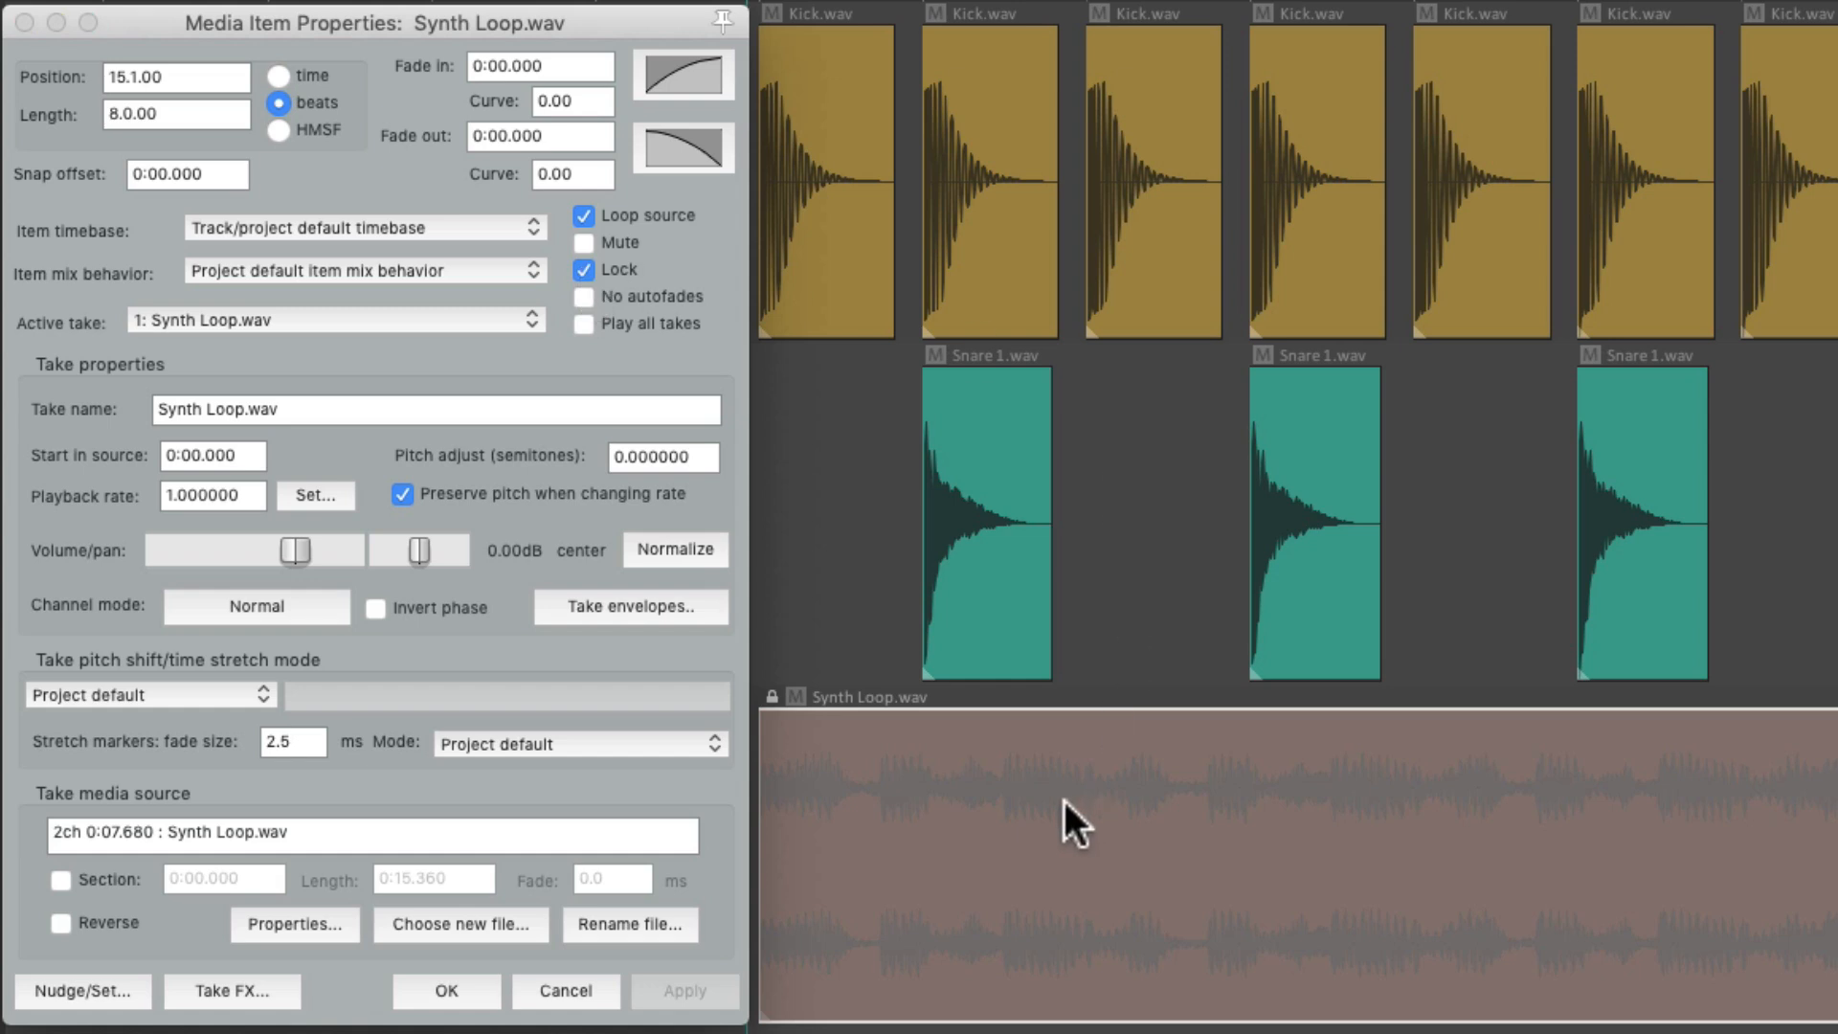
{"action": "mouse_move", "coordinate": [976, 783]}
{"action": "left_mouse_down"}
{"action": "mouse_move", "coordinate": [1195, 795]}
{"action": "mouse_move", "coordinate": [1054, 808]}
{"action": "mouse_move", "coordinate": [949, 771]}
{"action": "left_mouse_up"}
- Lock and unlock the first four kick and first two snare items together, and unlock the Synth Loop item
{"action": "left_click_drag", "start_coordinate": [854, 155], "coordinate": [1308, 519]}
{"action": "left_click", "coordinate": [583, 269]}
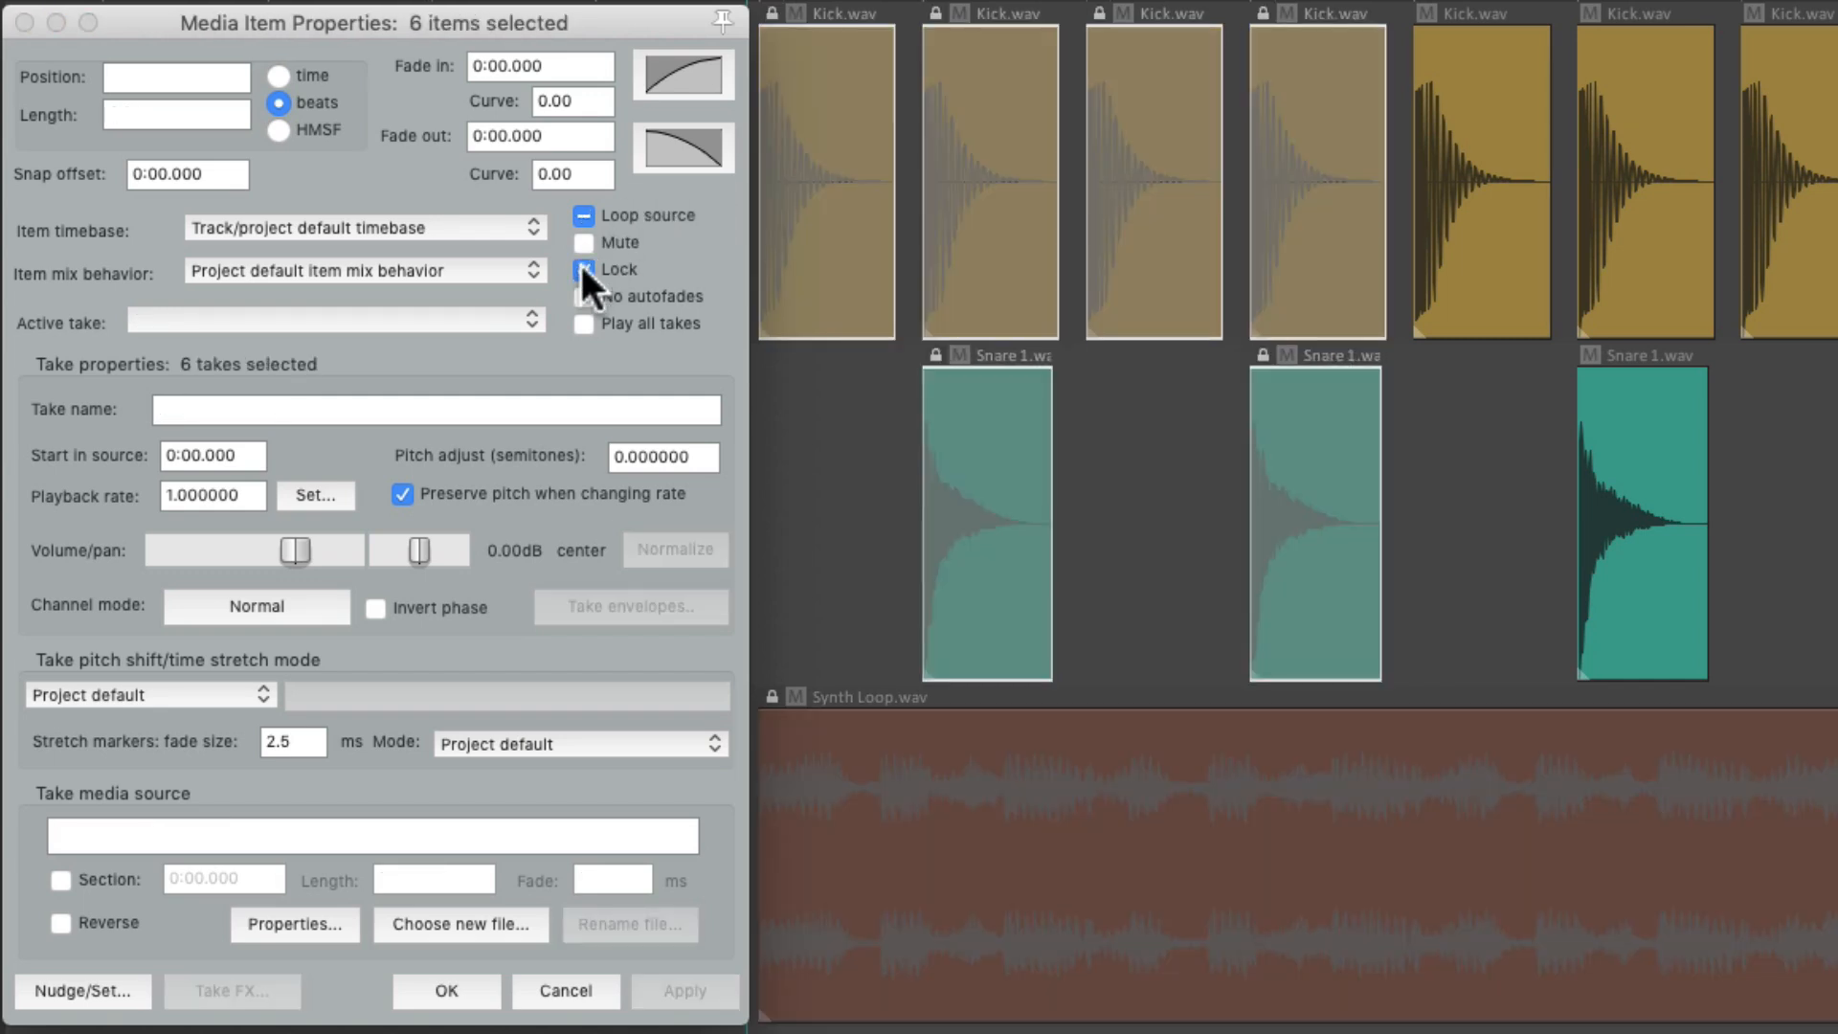
{"action": "left_click", "coordinate": [583, 269]}
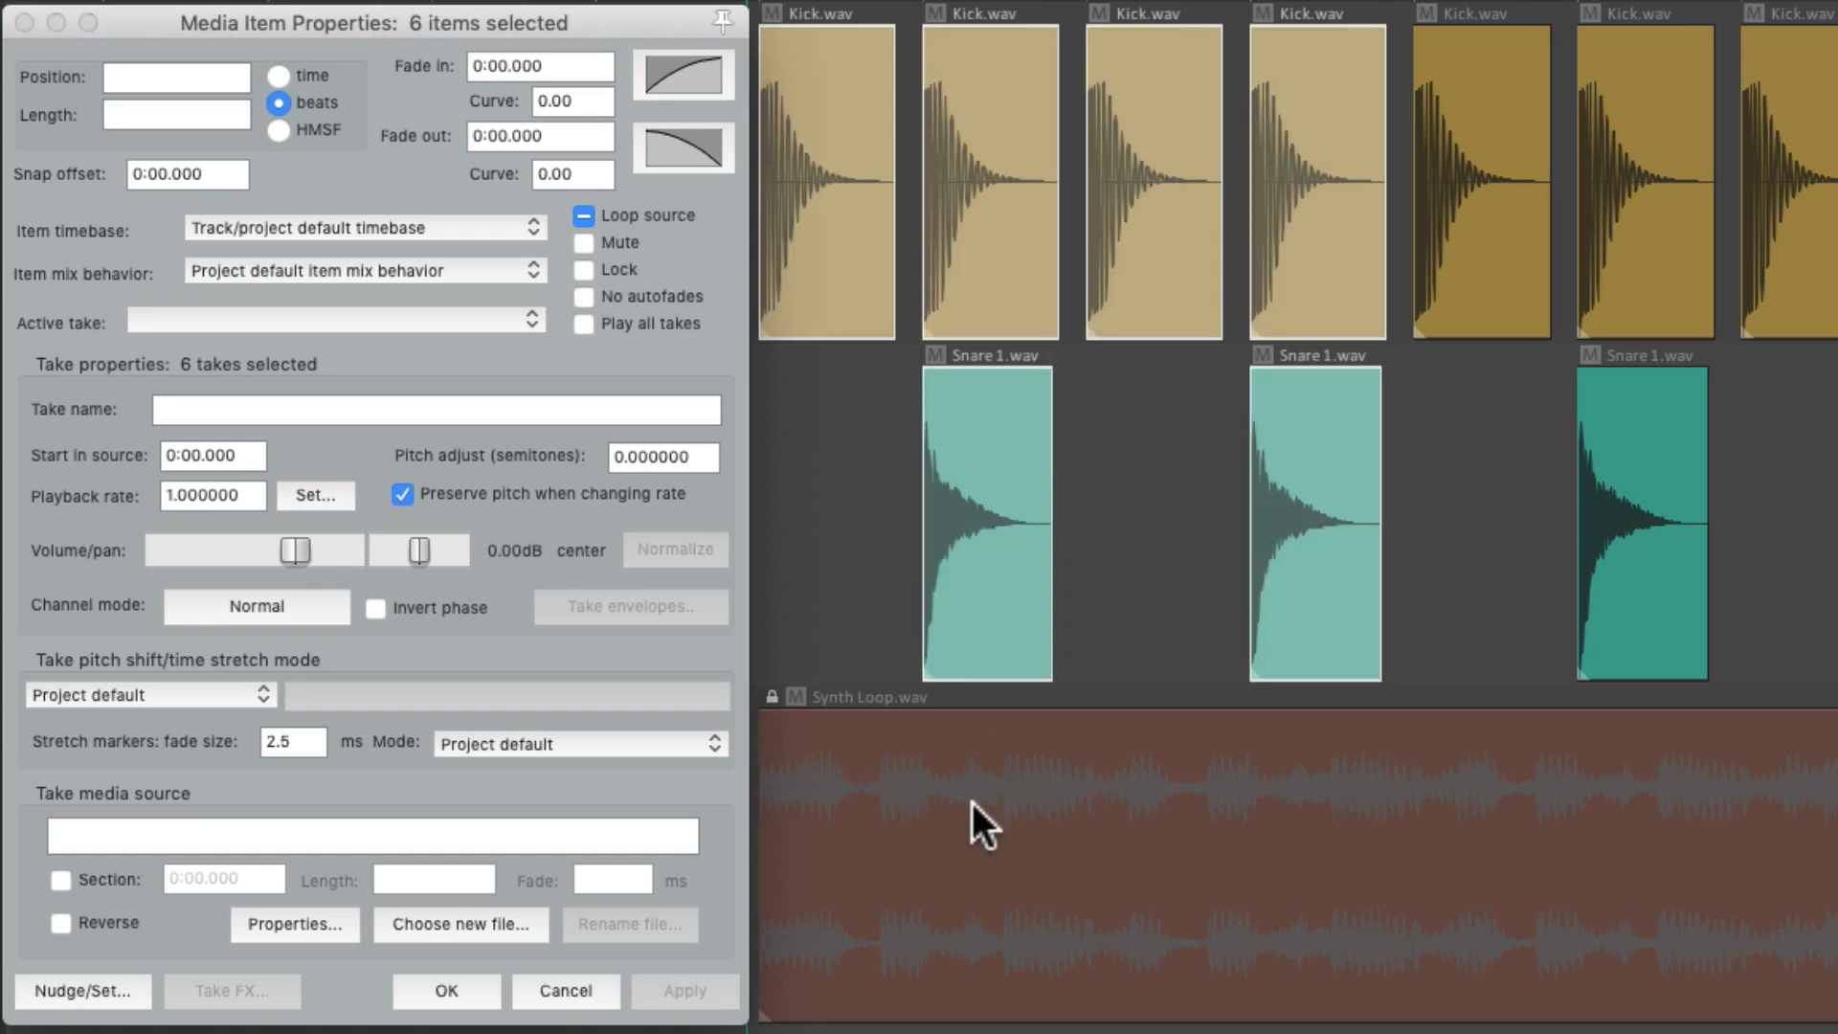
{"action": "left_click", "coordinate": [972, 800]}
{"action": "left_click", "coordinate": [582, 263]}
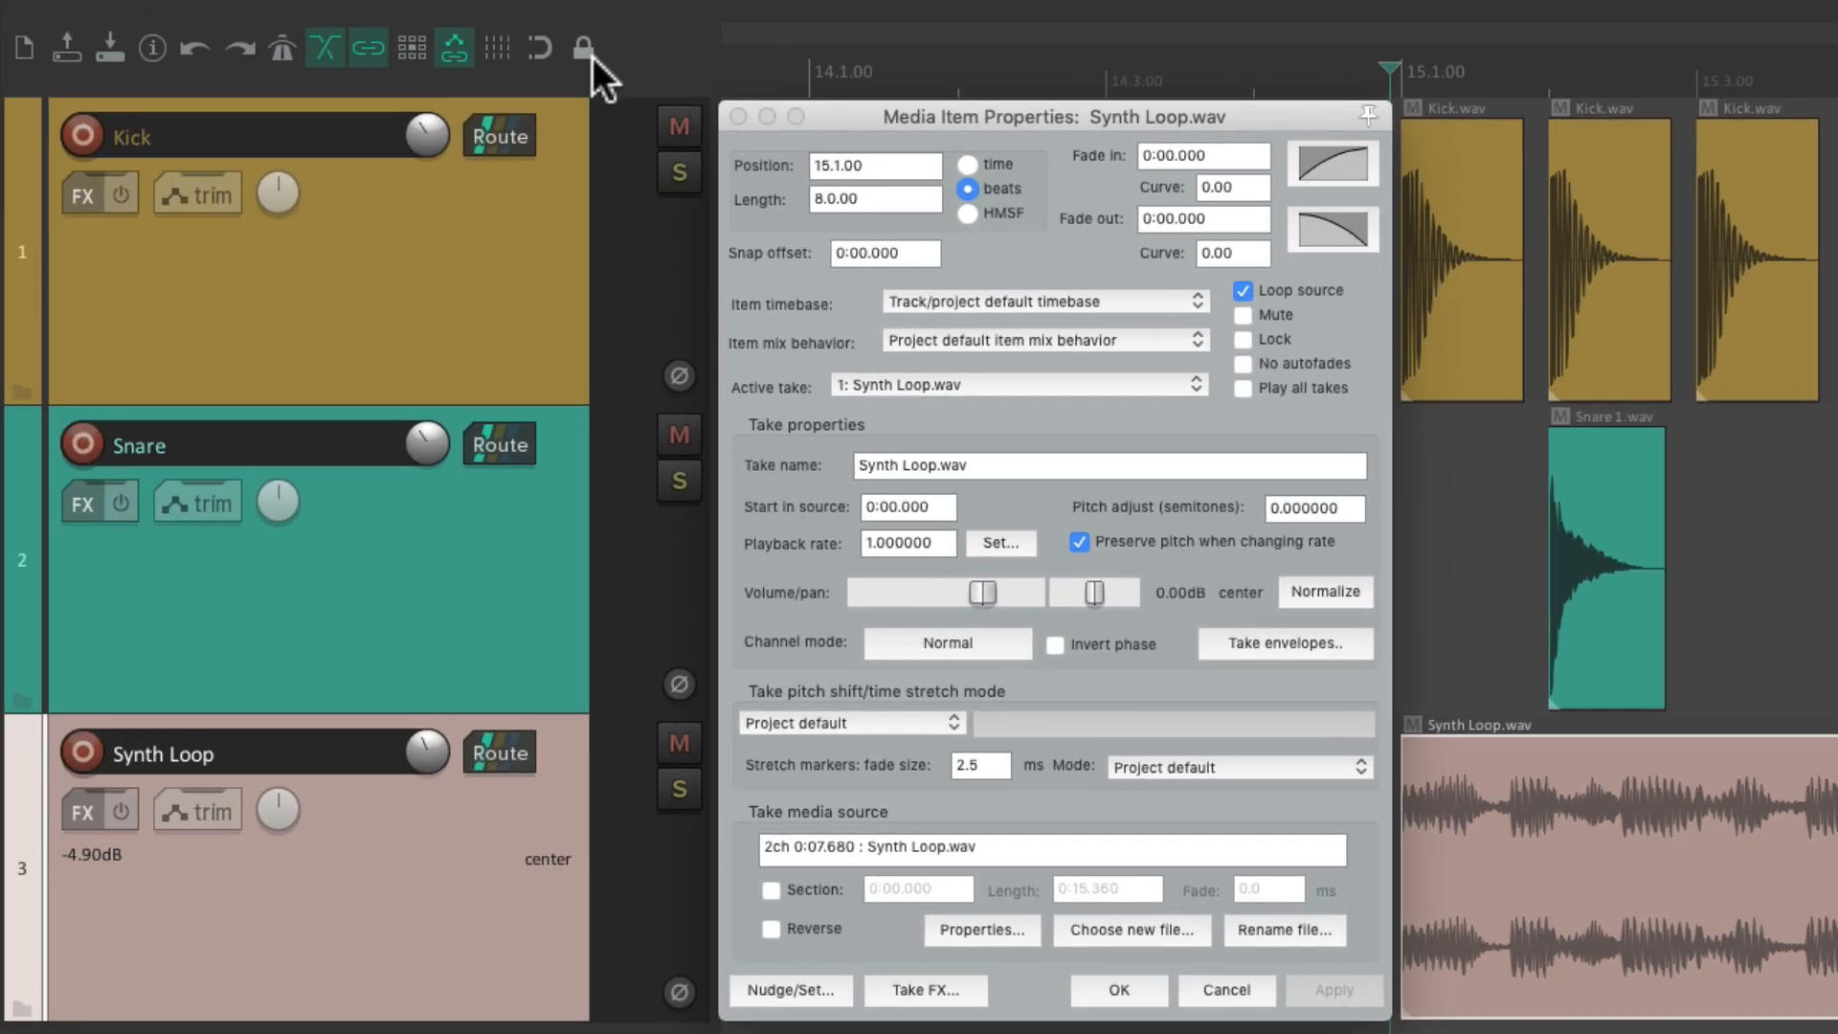
- Examine the project-wide Lock Settings for items, edges, envelopes, regions and markers
{"action": "right_click", "coordinate": [584, 49]}
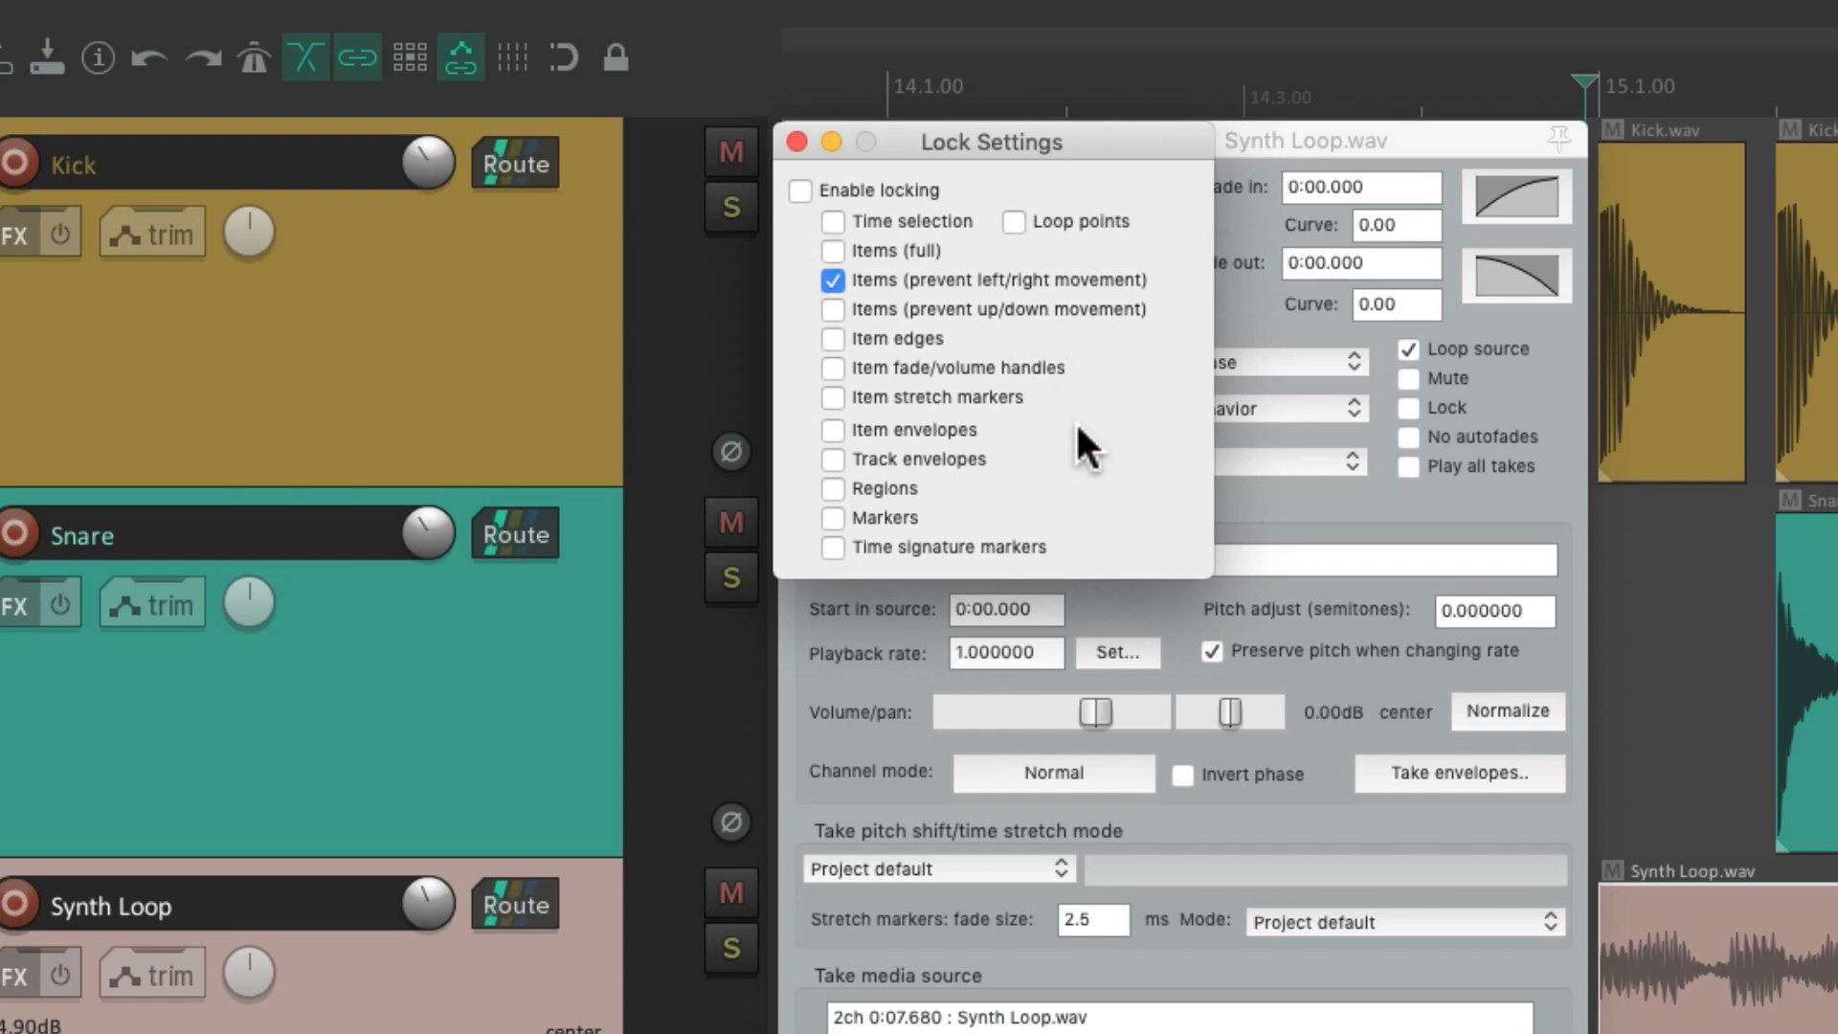
{"action": "key", "text": "Escape"}
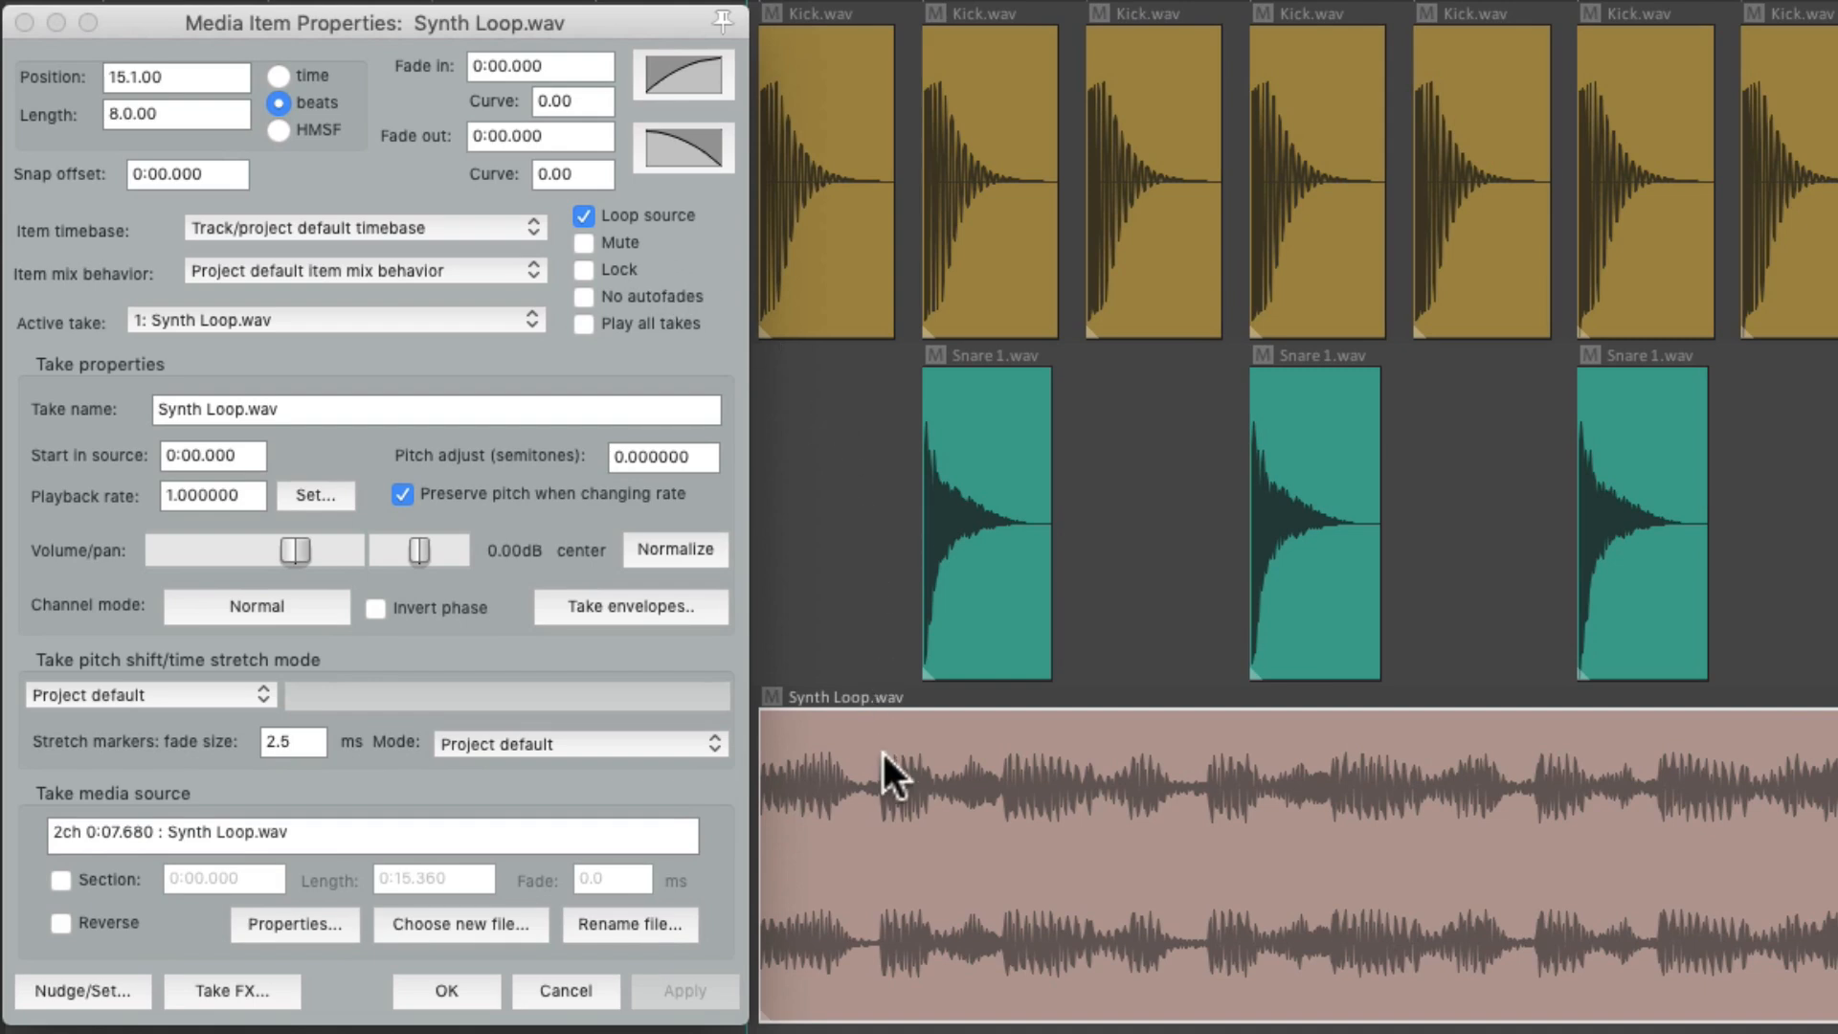
- Lock the Synth Loop item once more, and unlock it again
{"action": "left_click", "coordinate": [582, 269]}
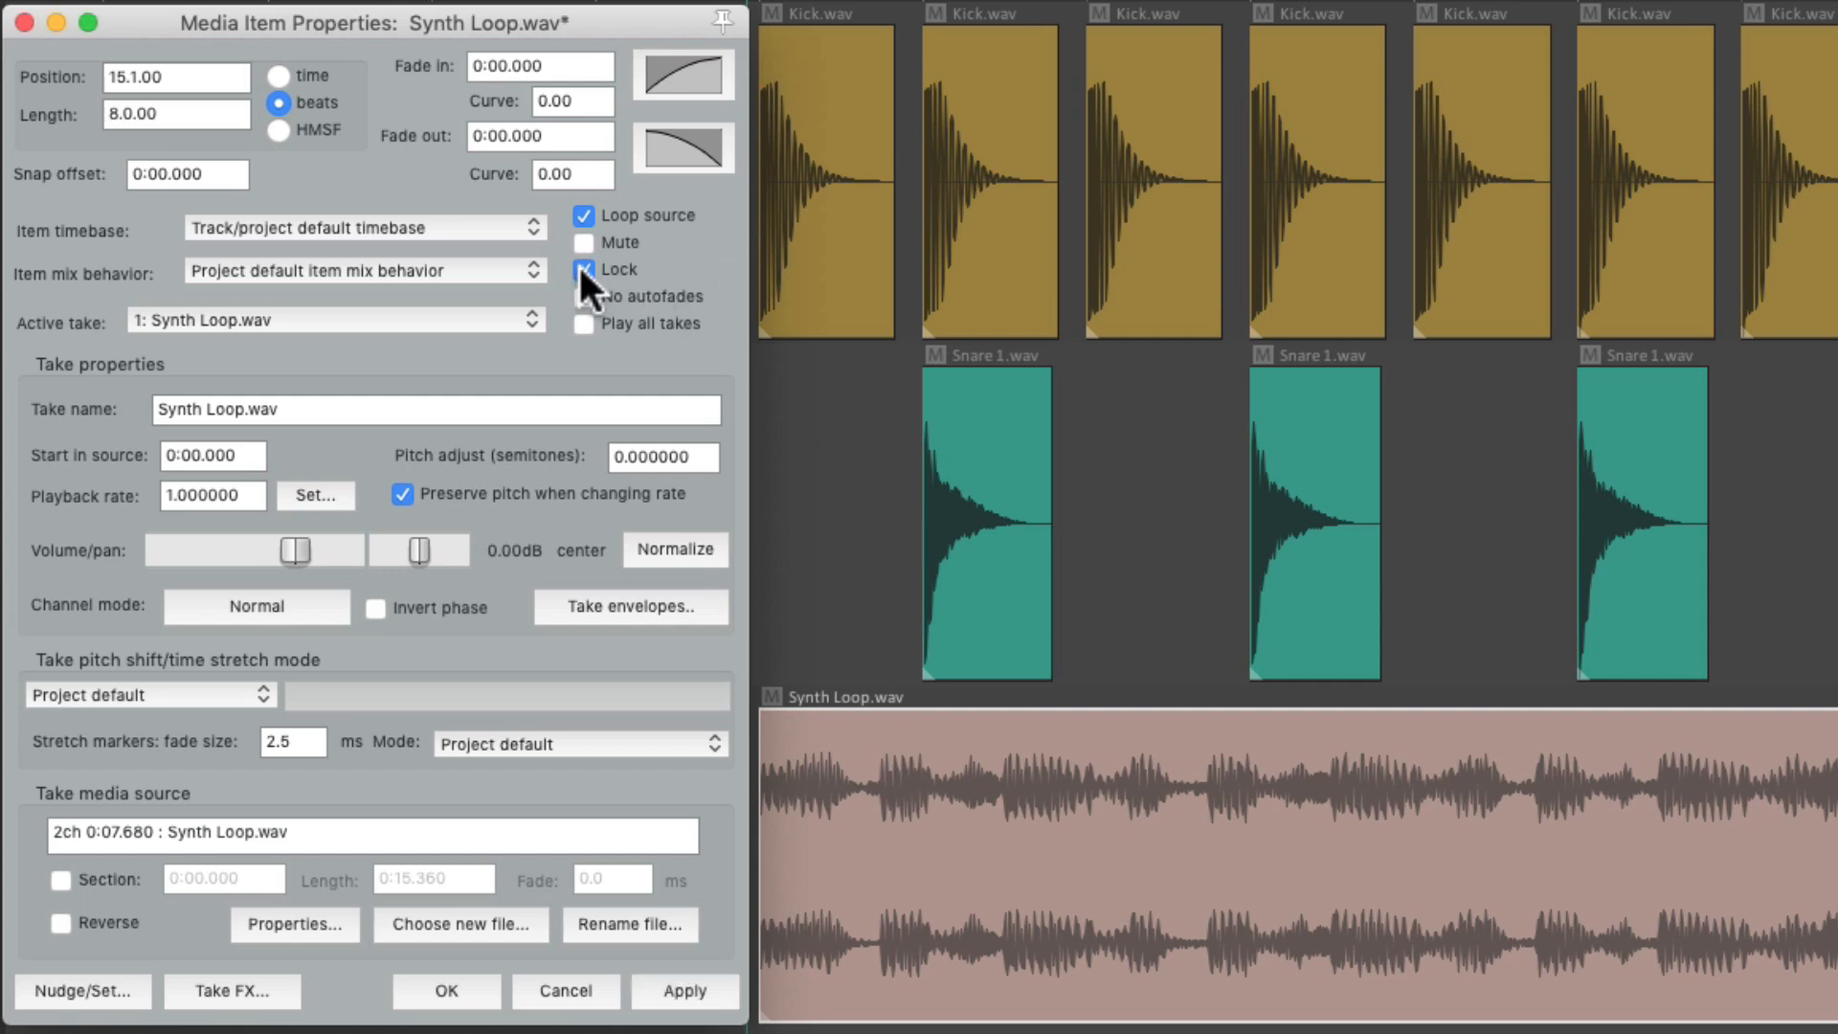
{"action": "key", "text": "Return"}
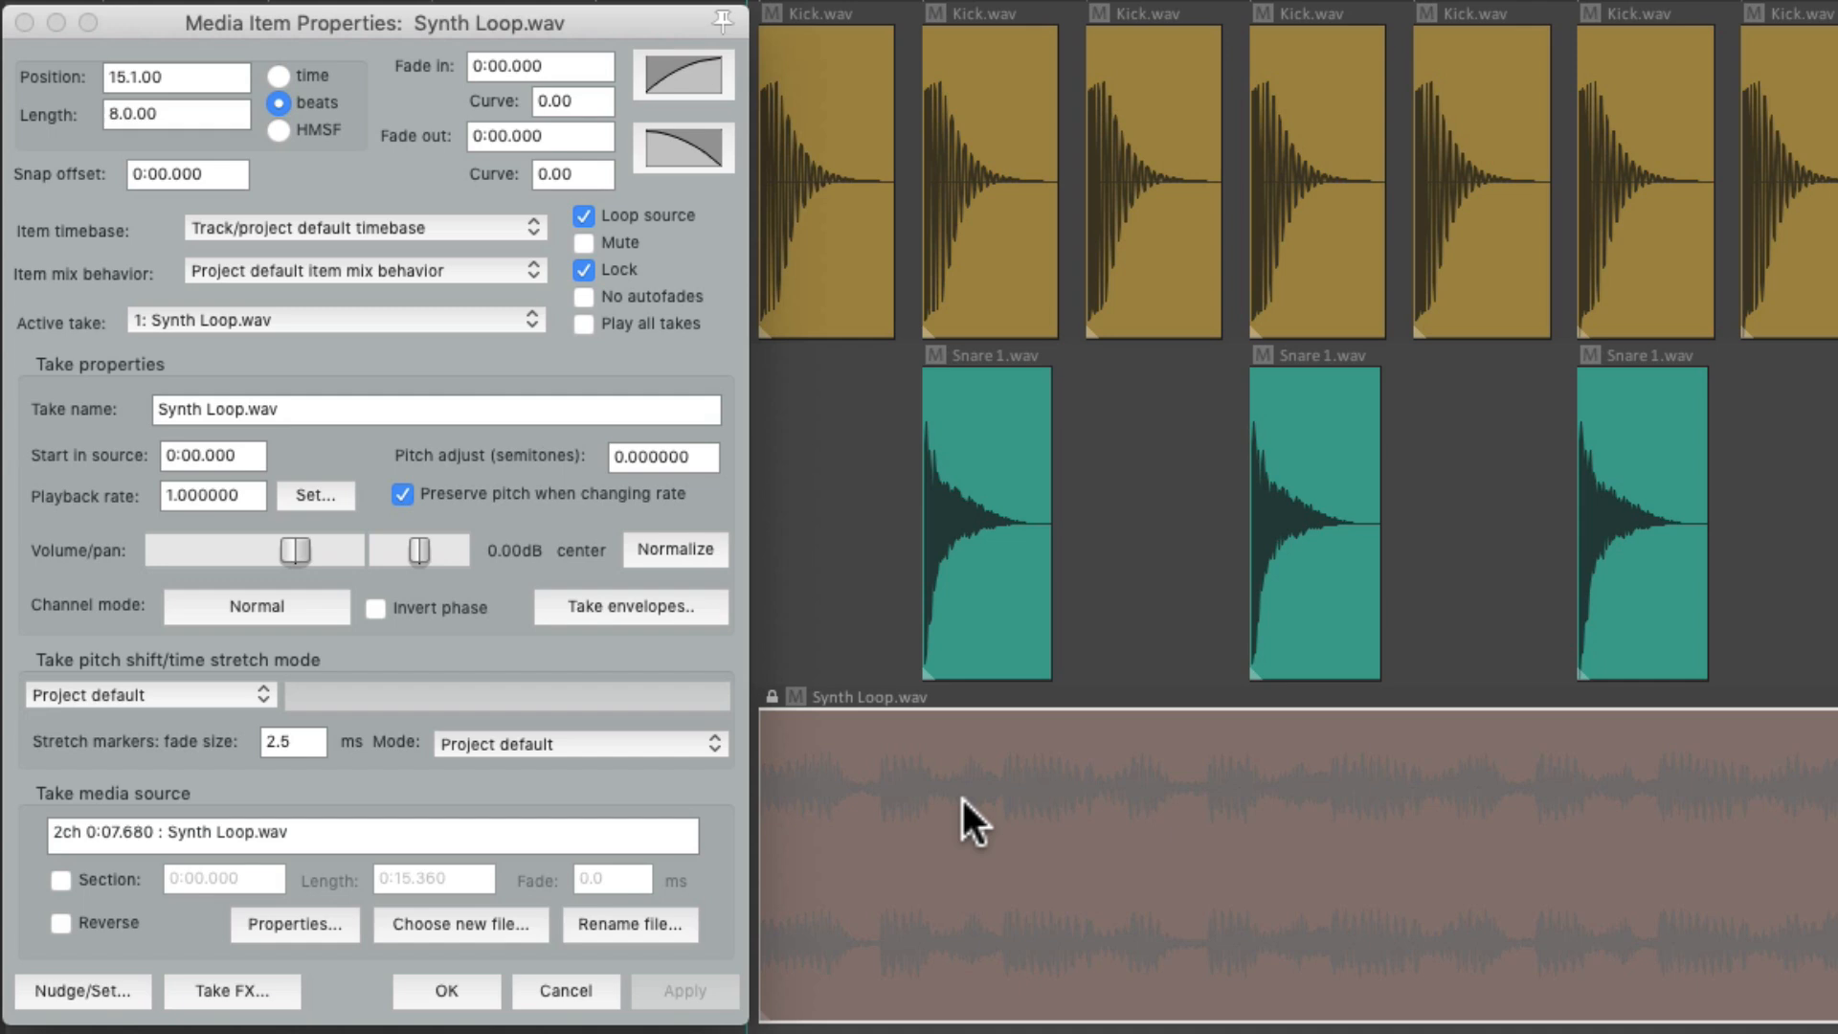
{"action": "left_click", "coordinate": [583, 268]}
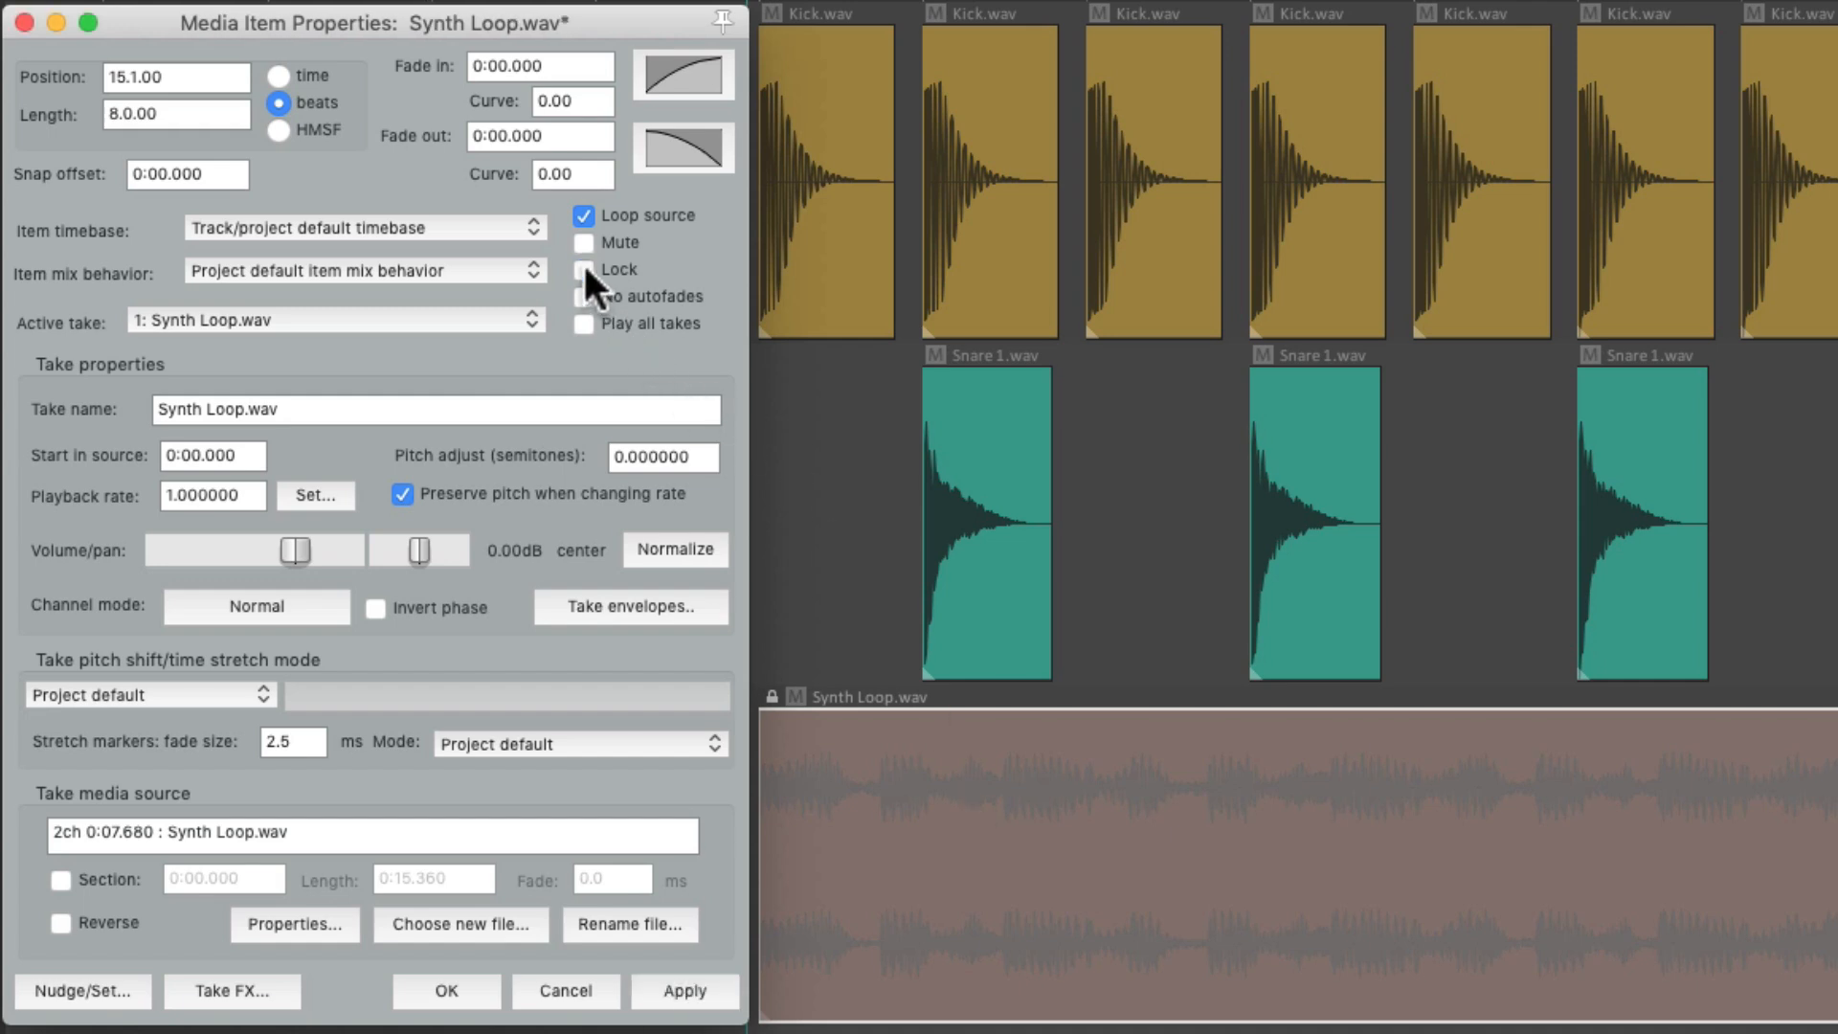
{"action": "key", "text": "Return"}
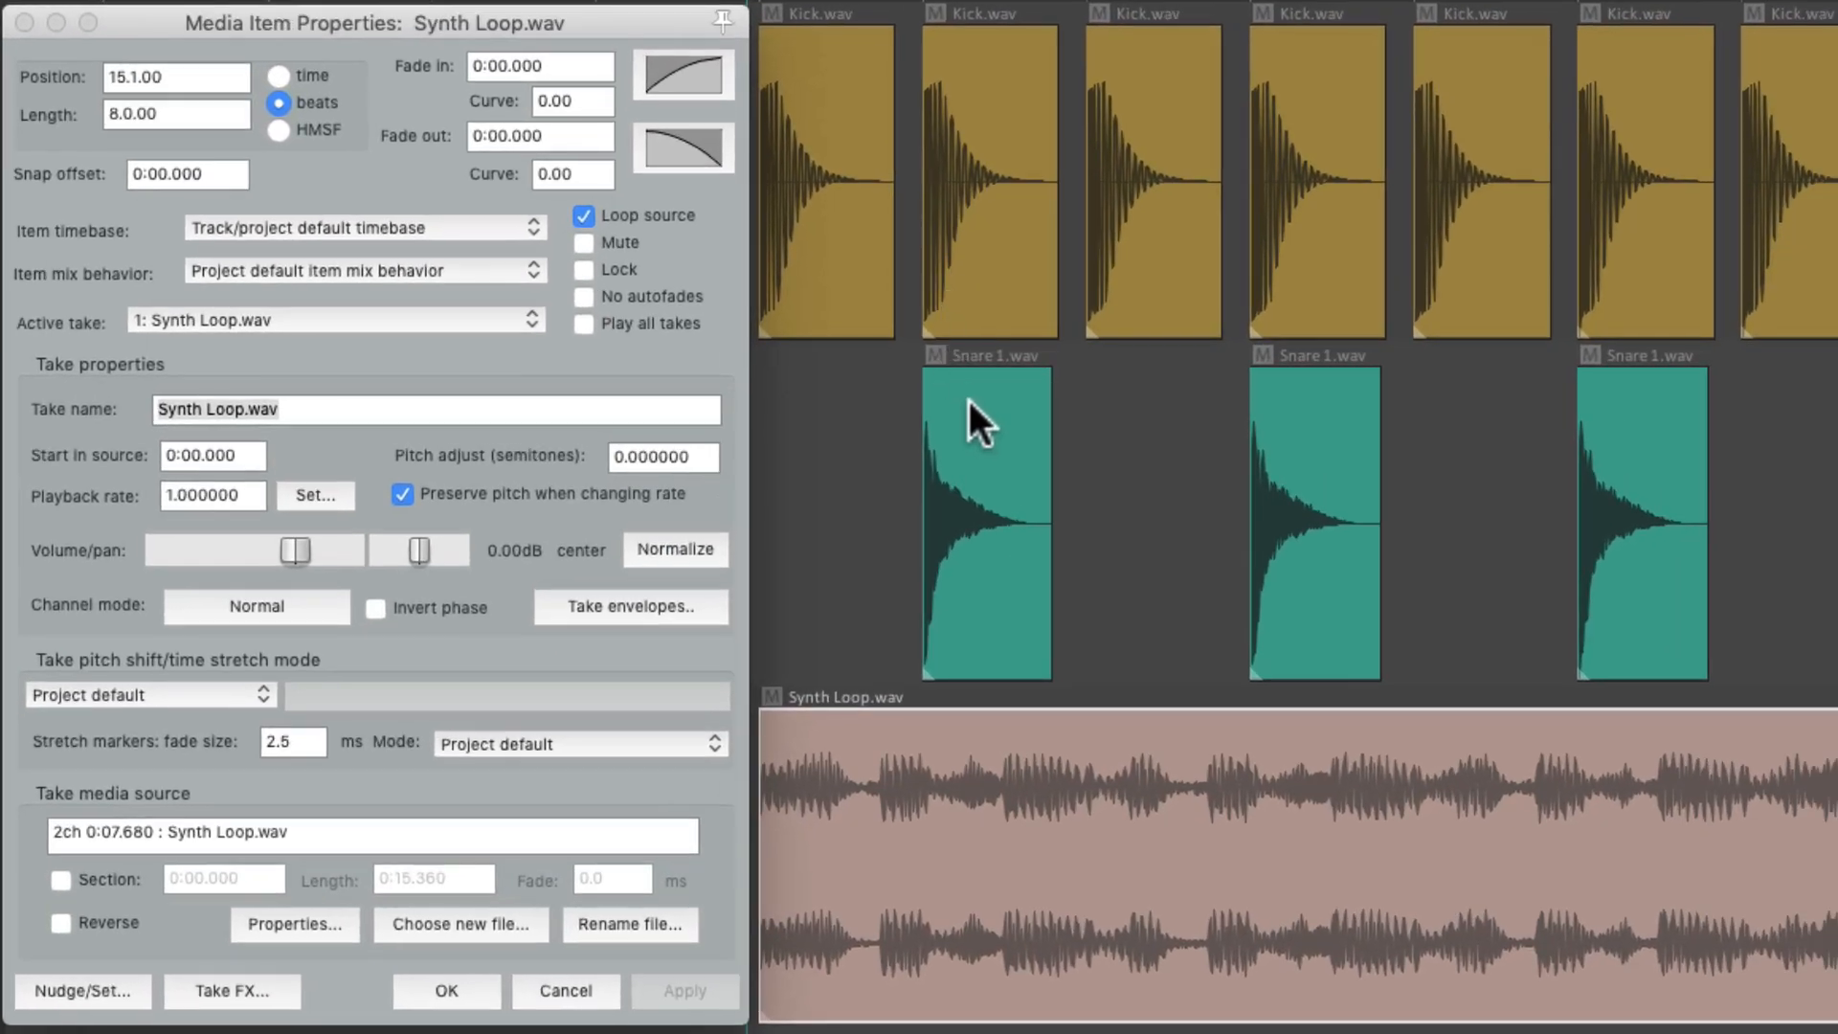
- Move the first snare item onto the second so they crossfade, and move it back clear of it to 15.2.44
{"action": "left_click_drag", "start_coordinate": [972, 408], "coordinate": [1304, 473]}
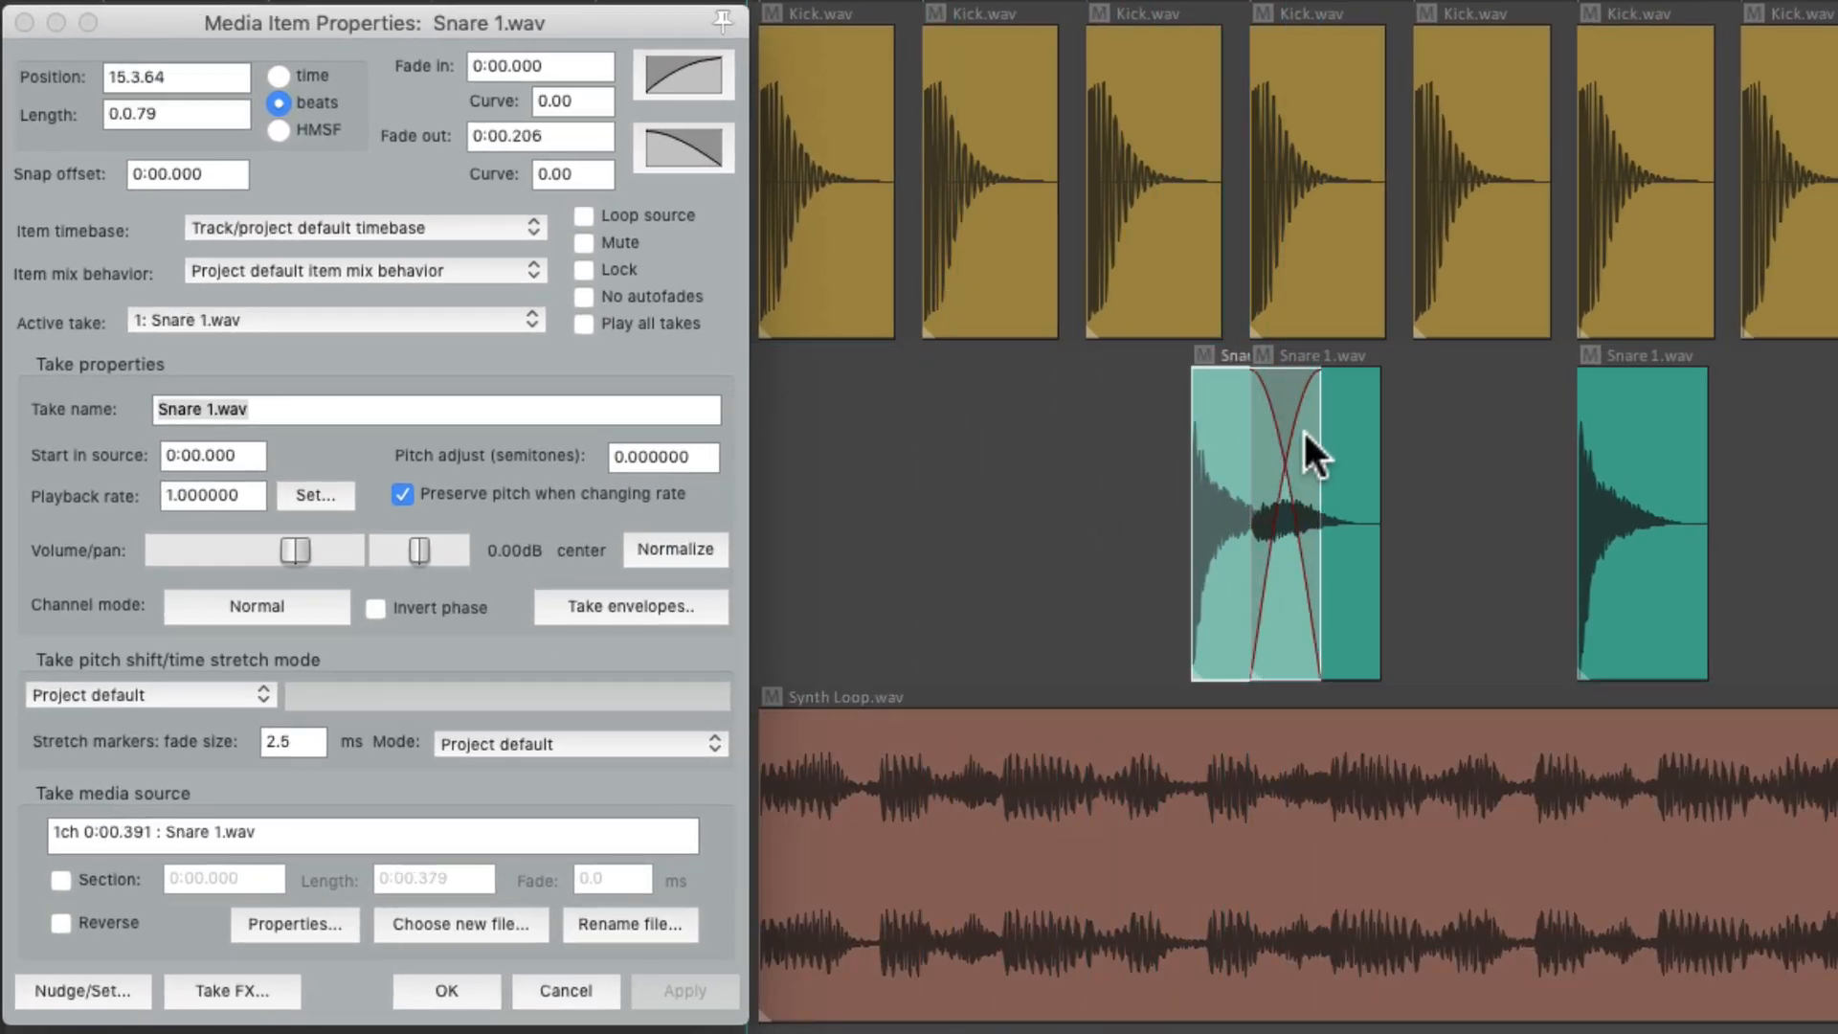
{"action": "left_click_drag", "start_coordinate": [1210, 408], "coordinate": [1018, 436]}
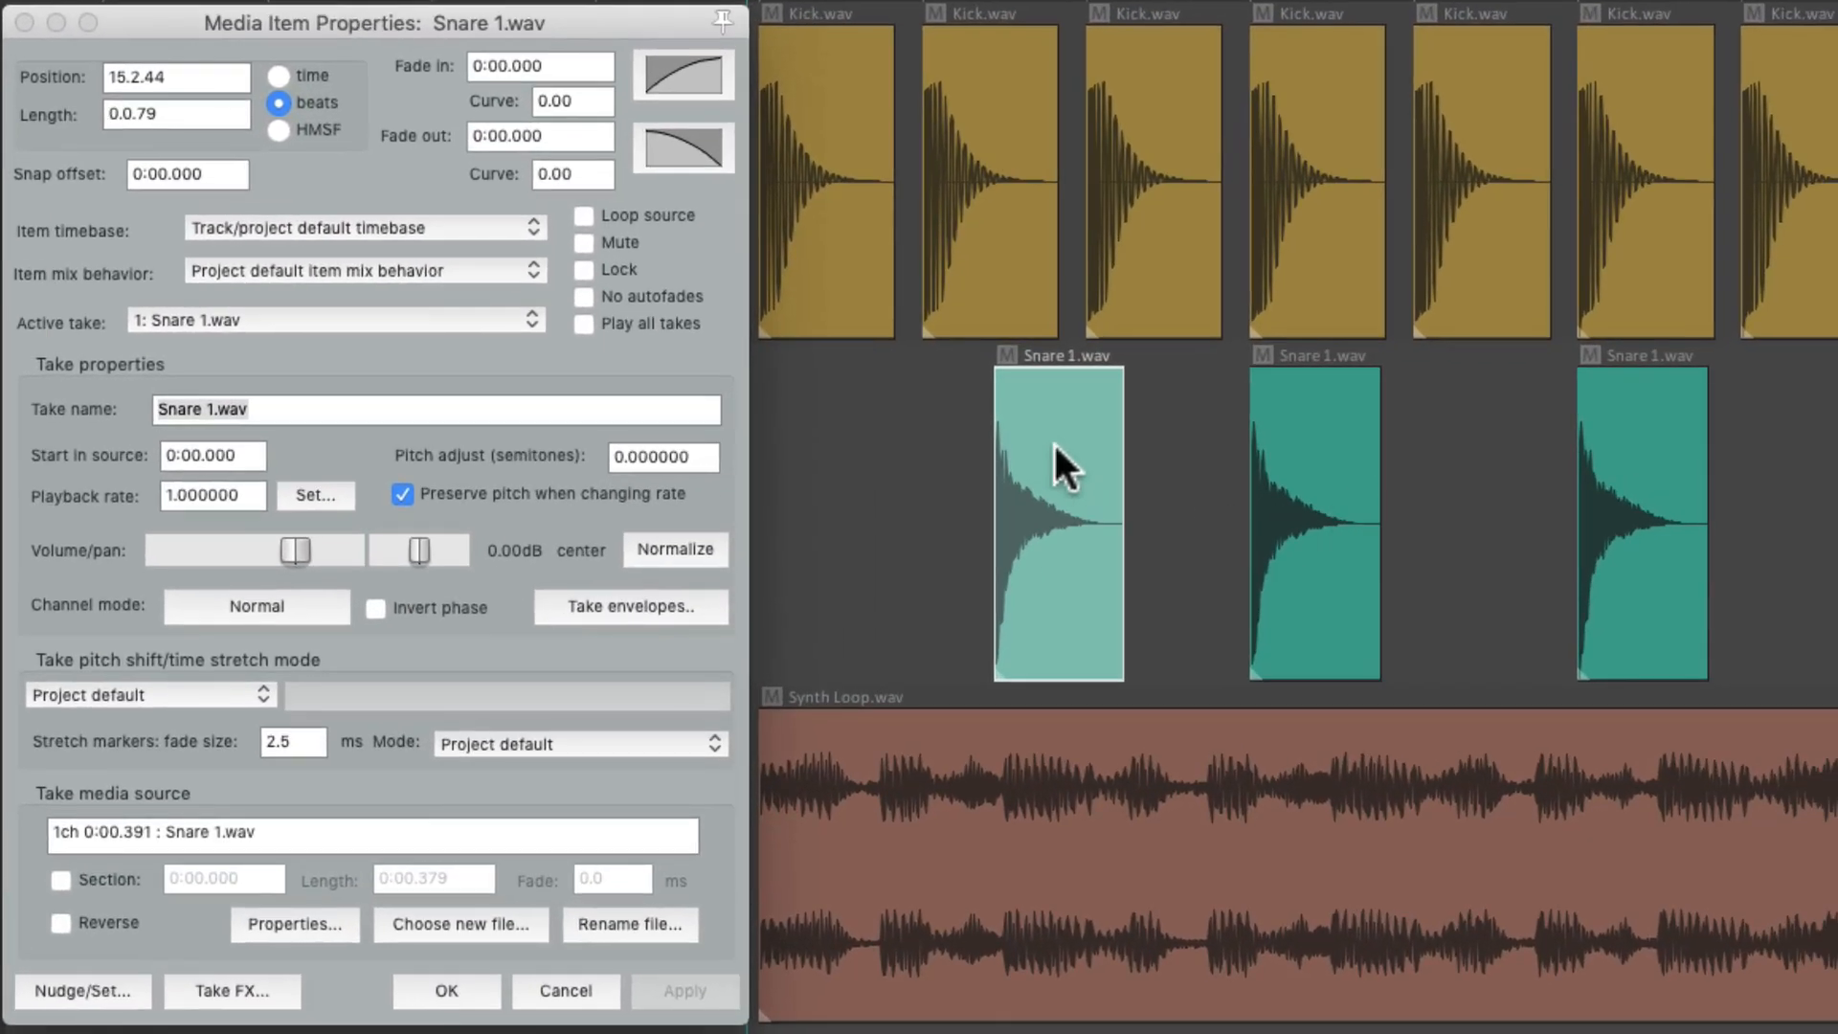
- Turn on No autofades for the first snare item and move it to 15.2.72, clear of the second snare item
{"action": "left_click_drag", "start_coordinate": [1053, 441], "coordinate": [1097, 461]}
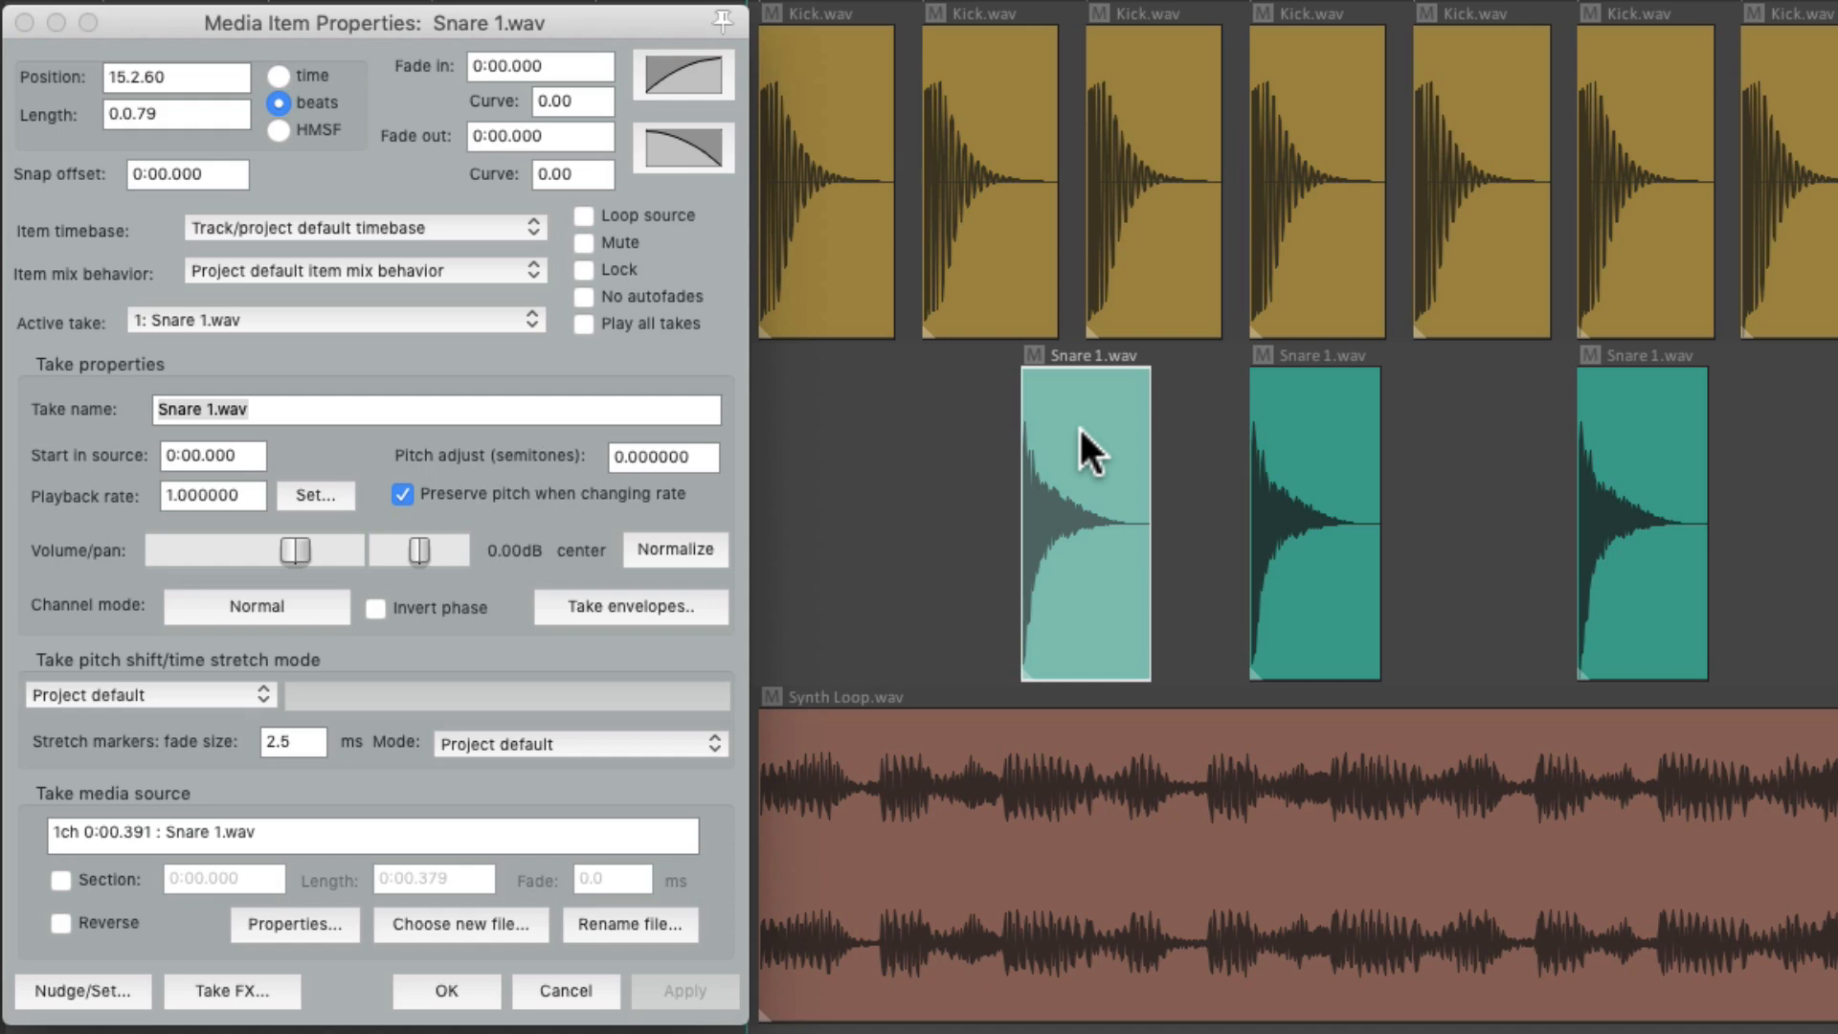
{"action": "left_click", "coordinate": [584, 296]}
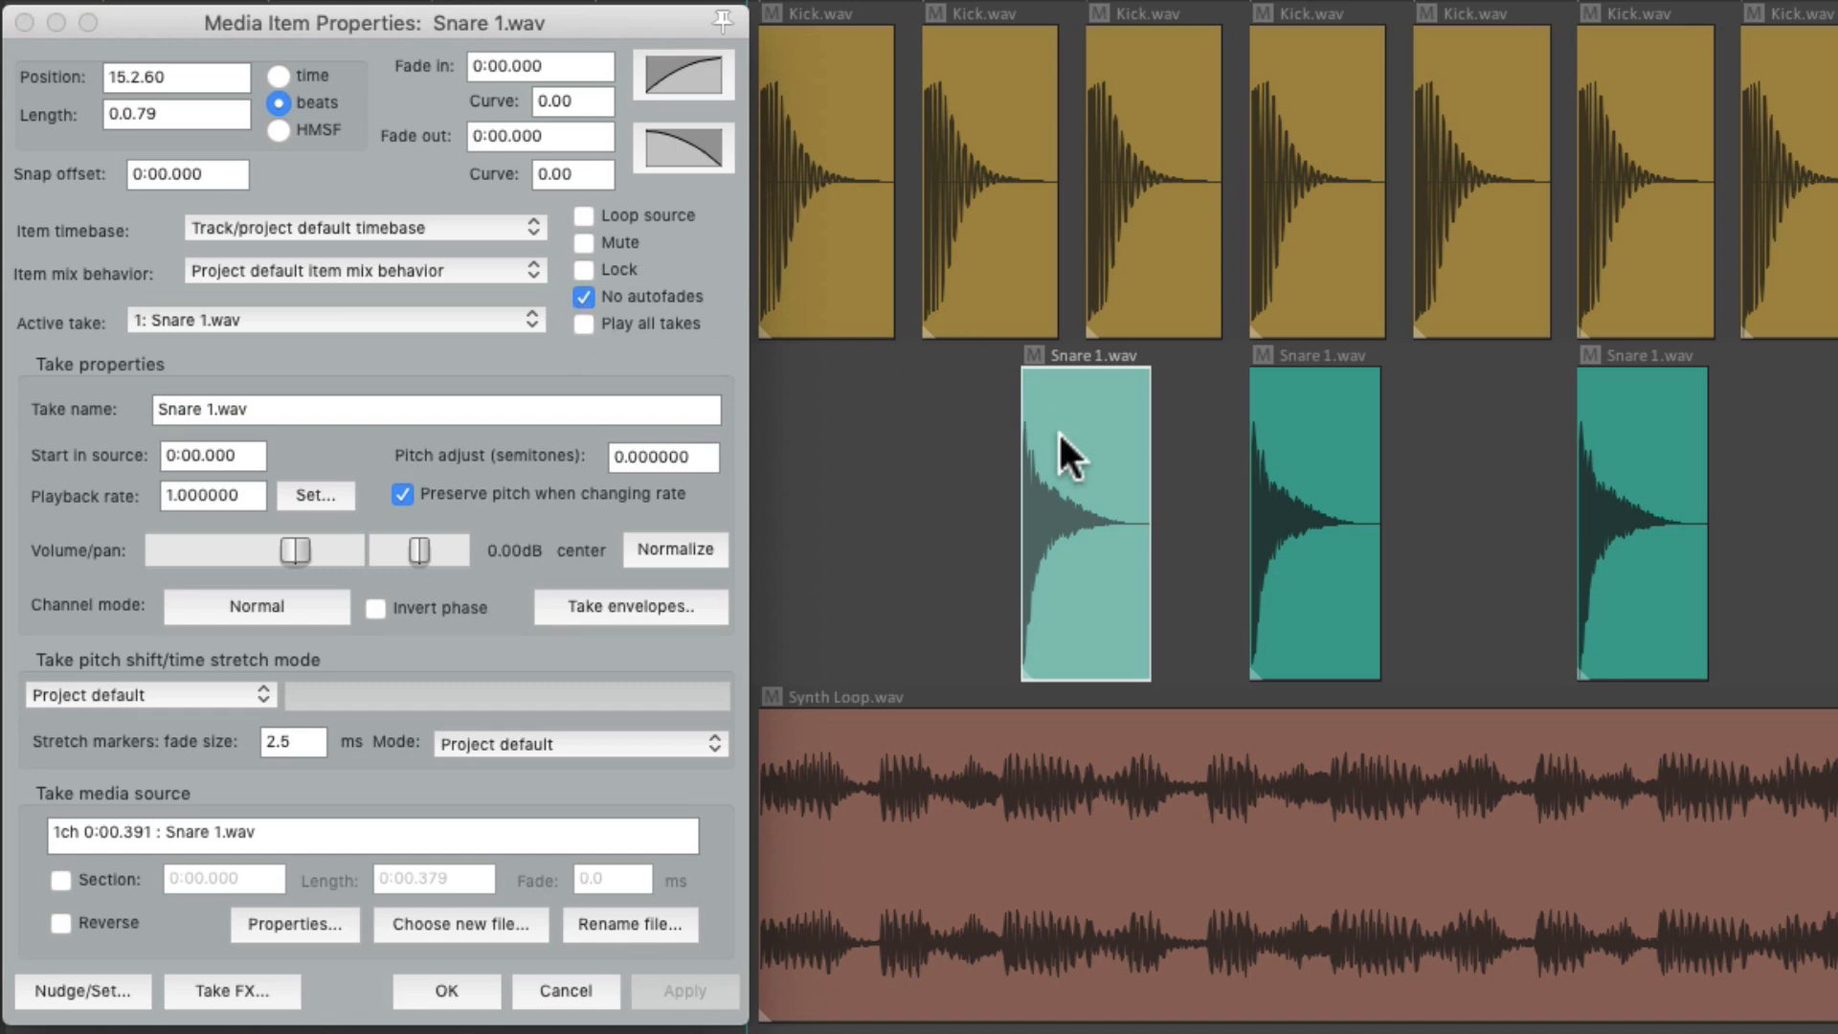
{"action": "left_click_drag", "start_coordinate": [1077, 429], "coordinate": [1115, 449]}
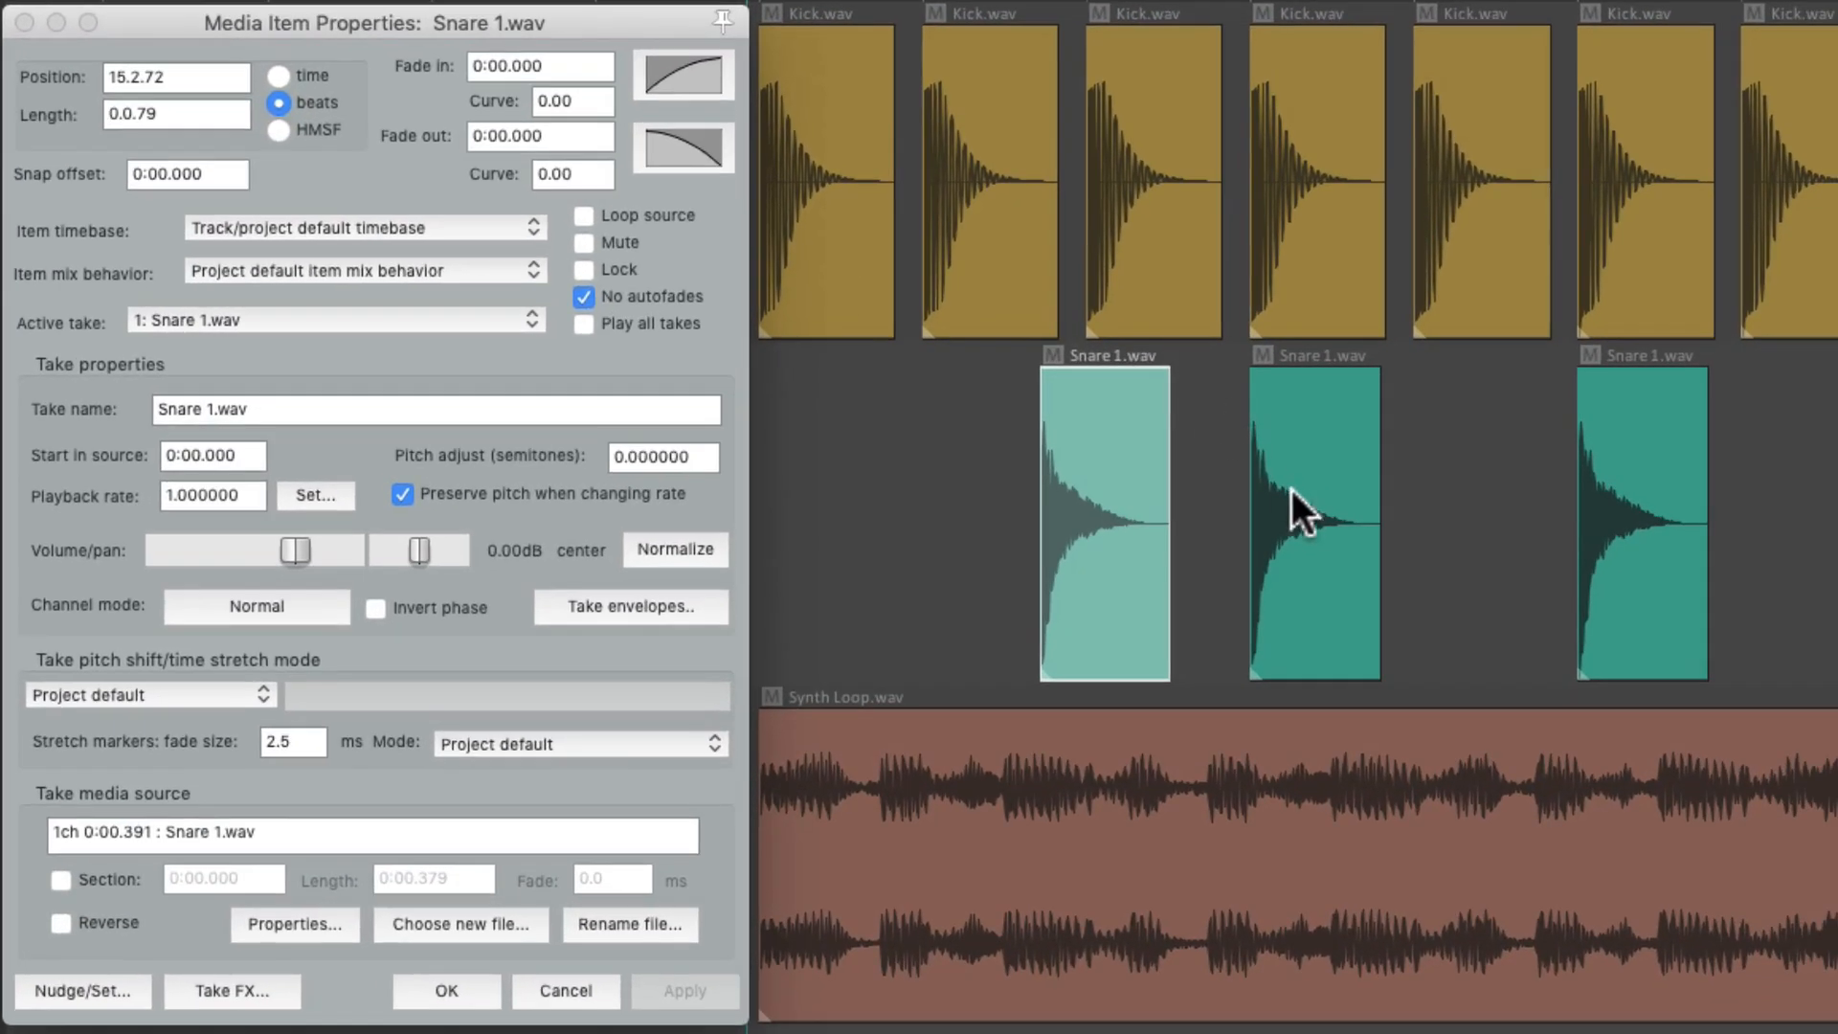
- Reposition the snare items without overlaps, placing the third at 16.1.86, the first at 15.2.75 and the second between them
{"action": "left_click_drag", "start_coordinate": [1294, 496], "coordinate": [1433, 514]}
{"action": "left_click_drag", "start_coordinate": [1644, 419], "coordinate": [1612, 438]}
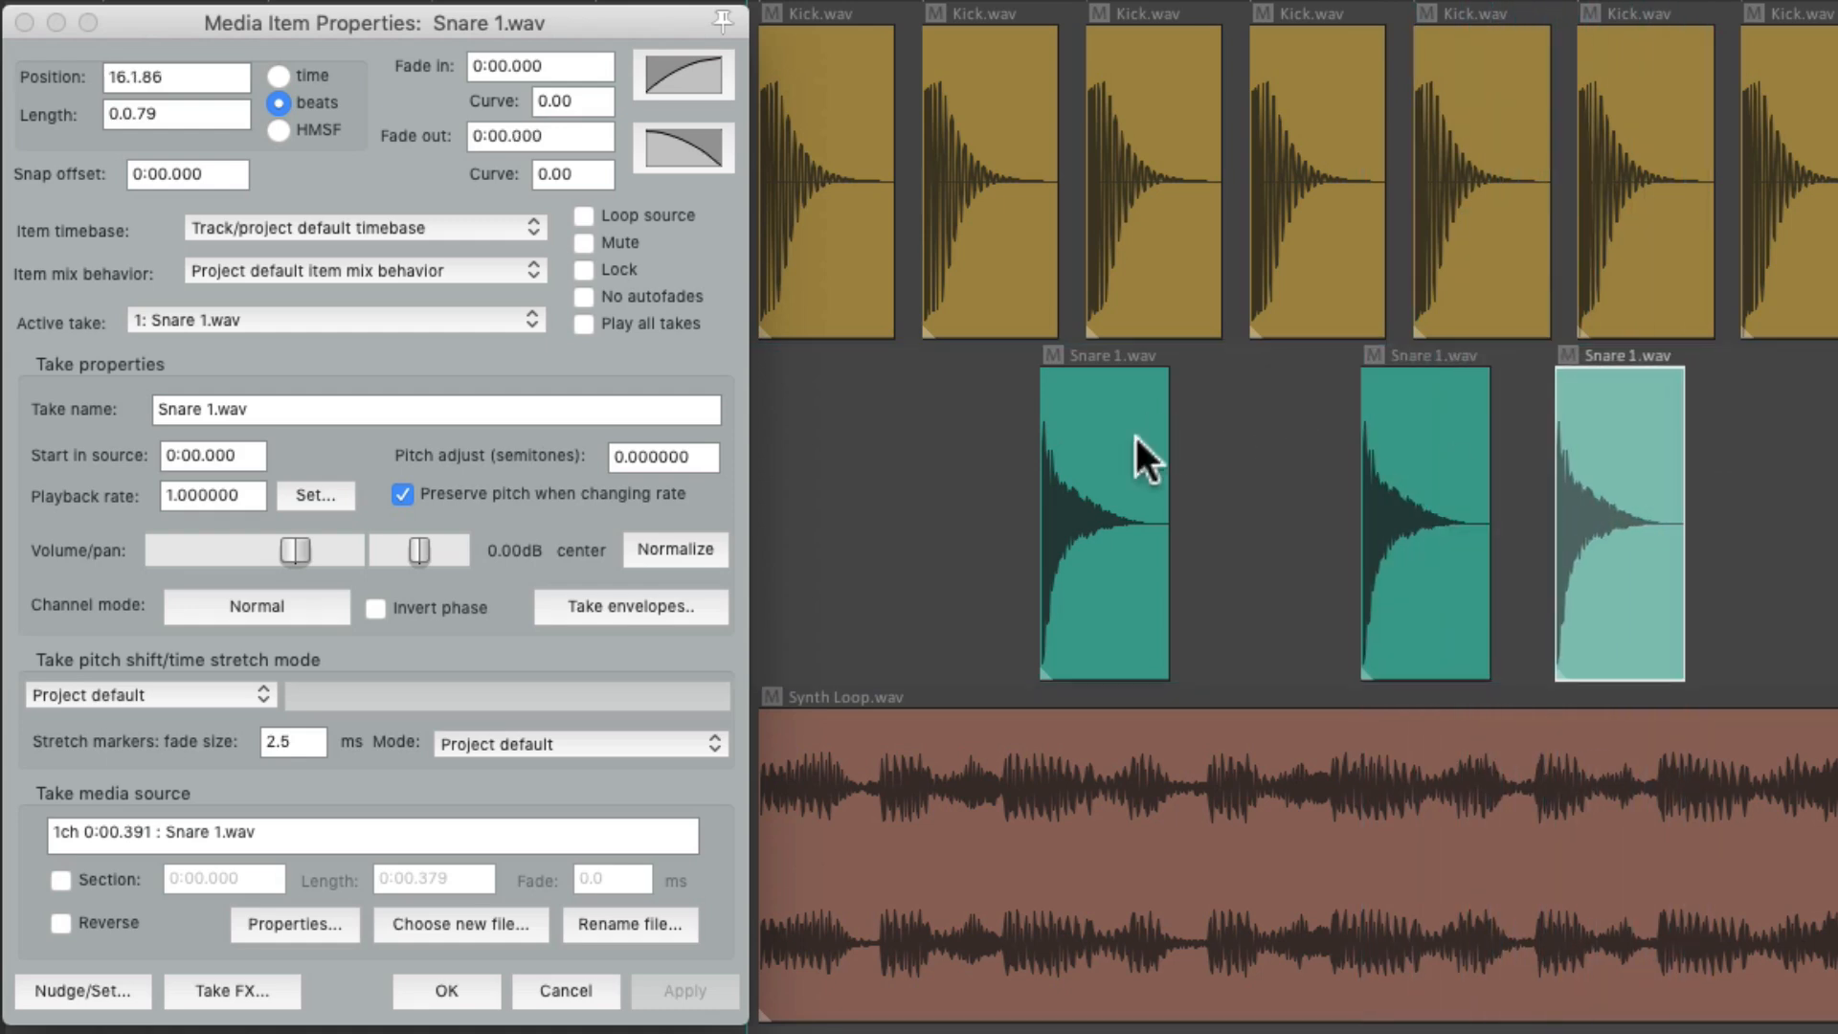
{"action": "left_click_drag", "start_coordinate": [1382, 484], "coordinate": [1154, 461]}
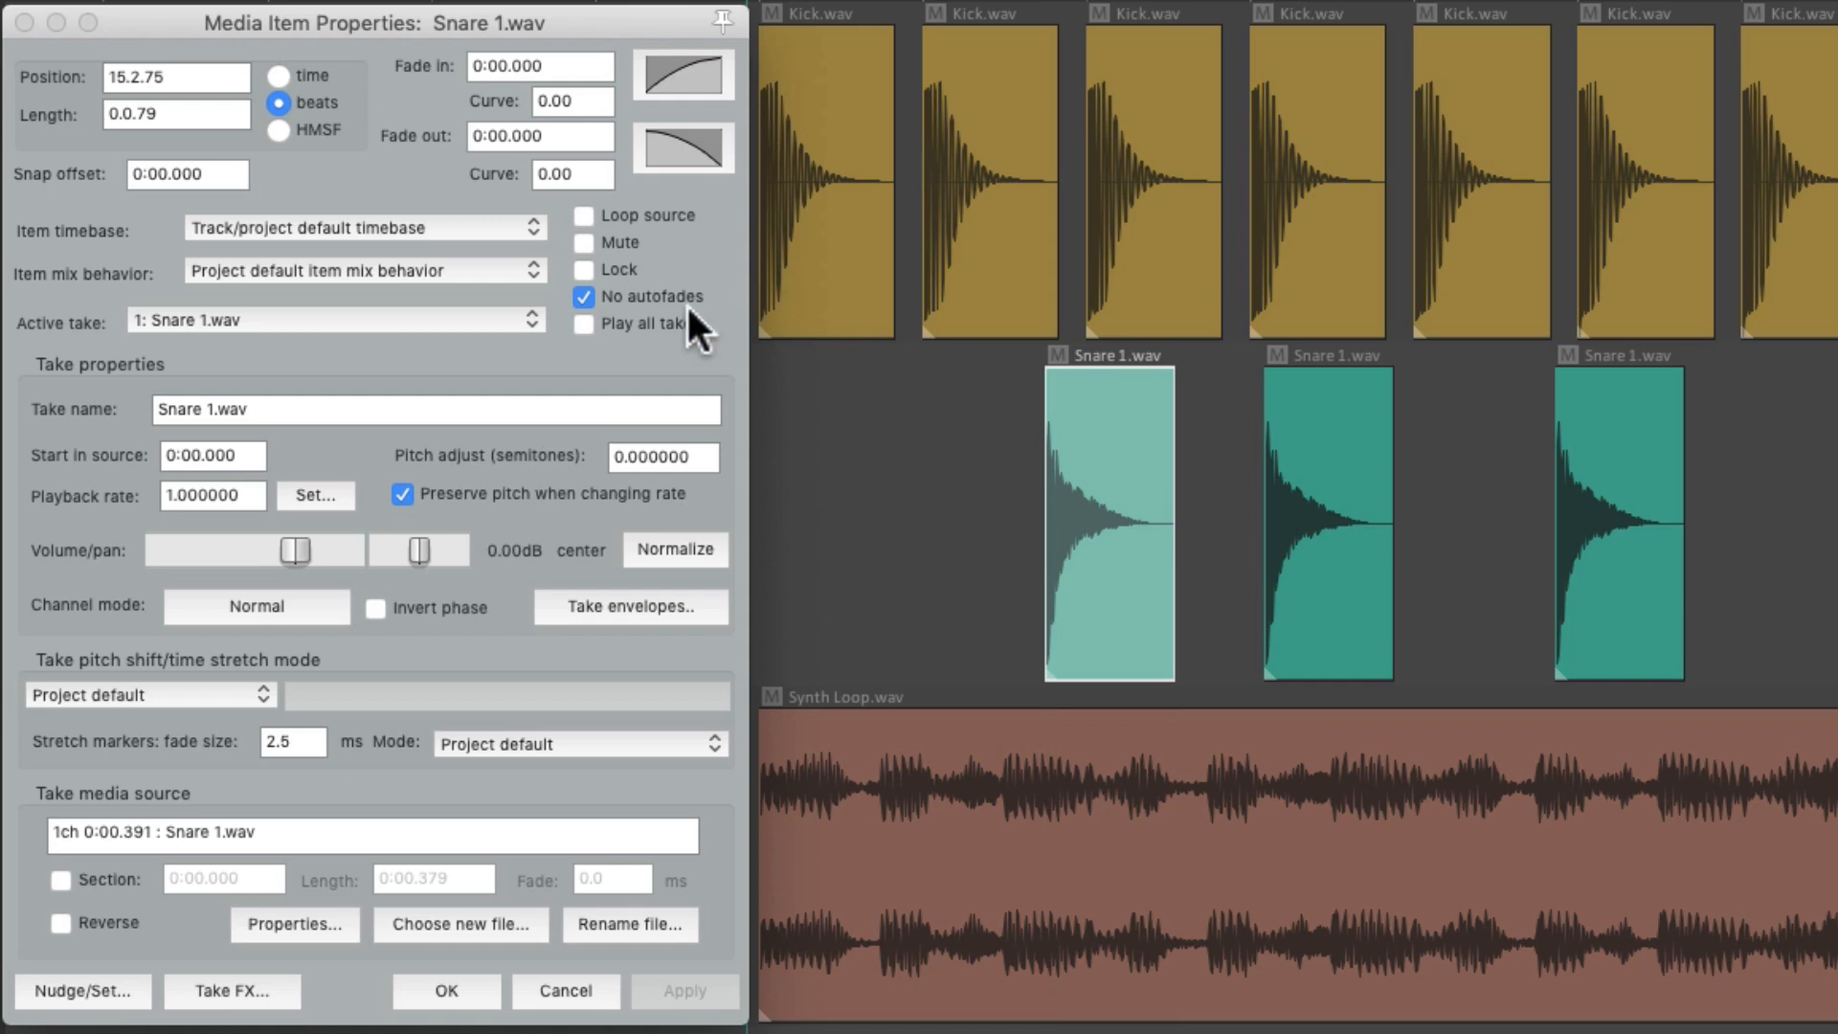
- Turn off No autofades for the first snare item and move it to 15.2.95
{"action": "left_click", "coordinate": [580, 298]}
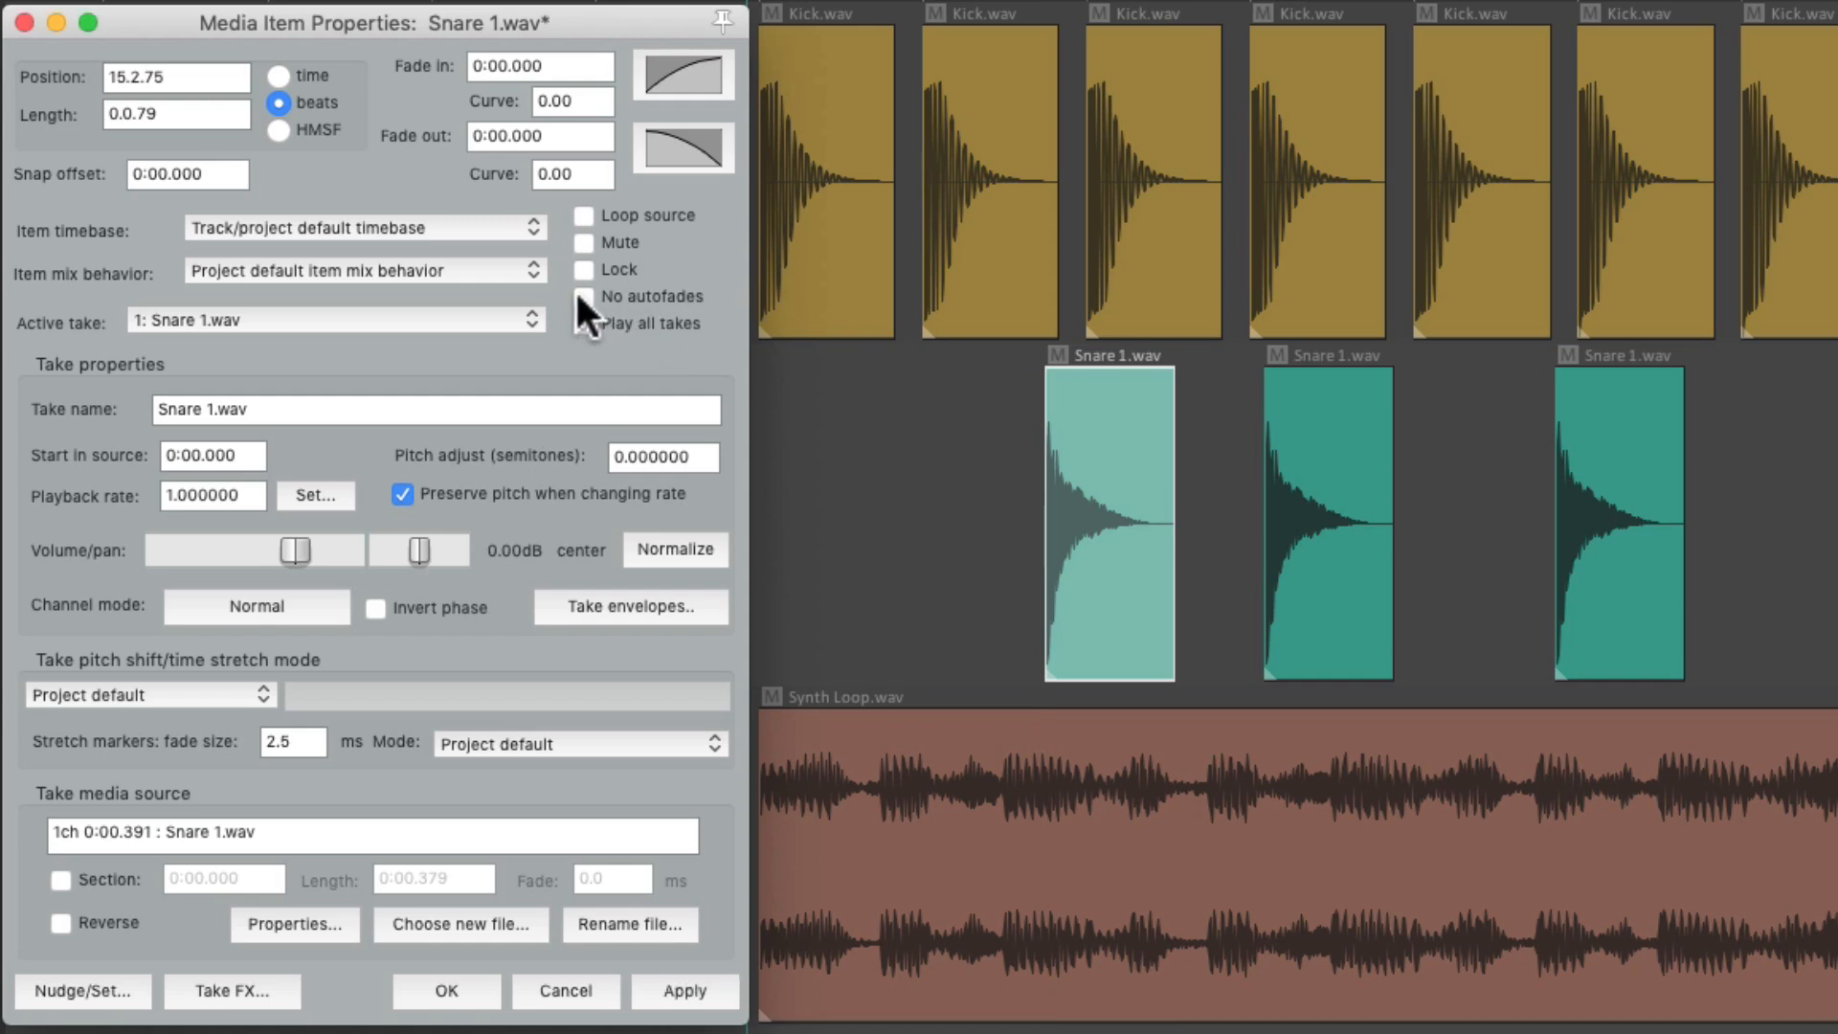
{"action": "left_click_drag", "start_coordinate": [1116, 427], "coordinate": [1162, 450]}
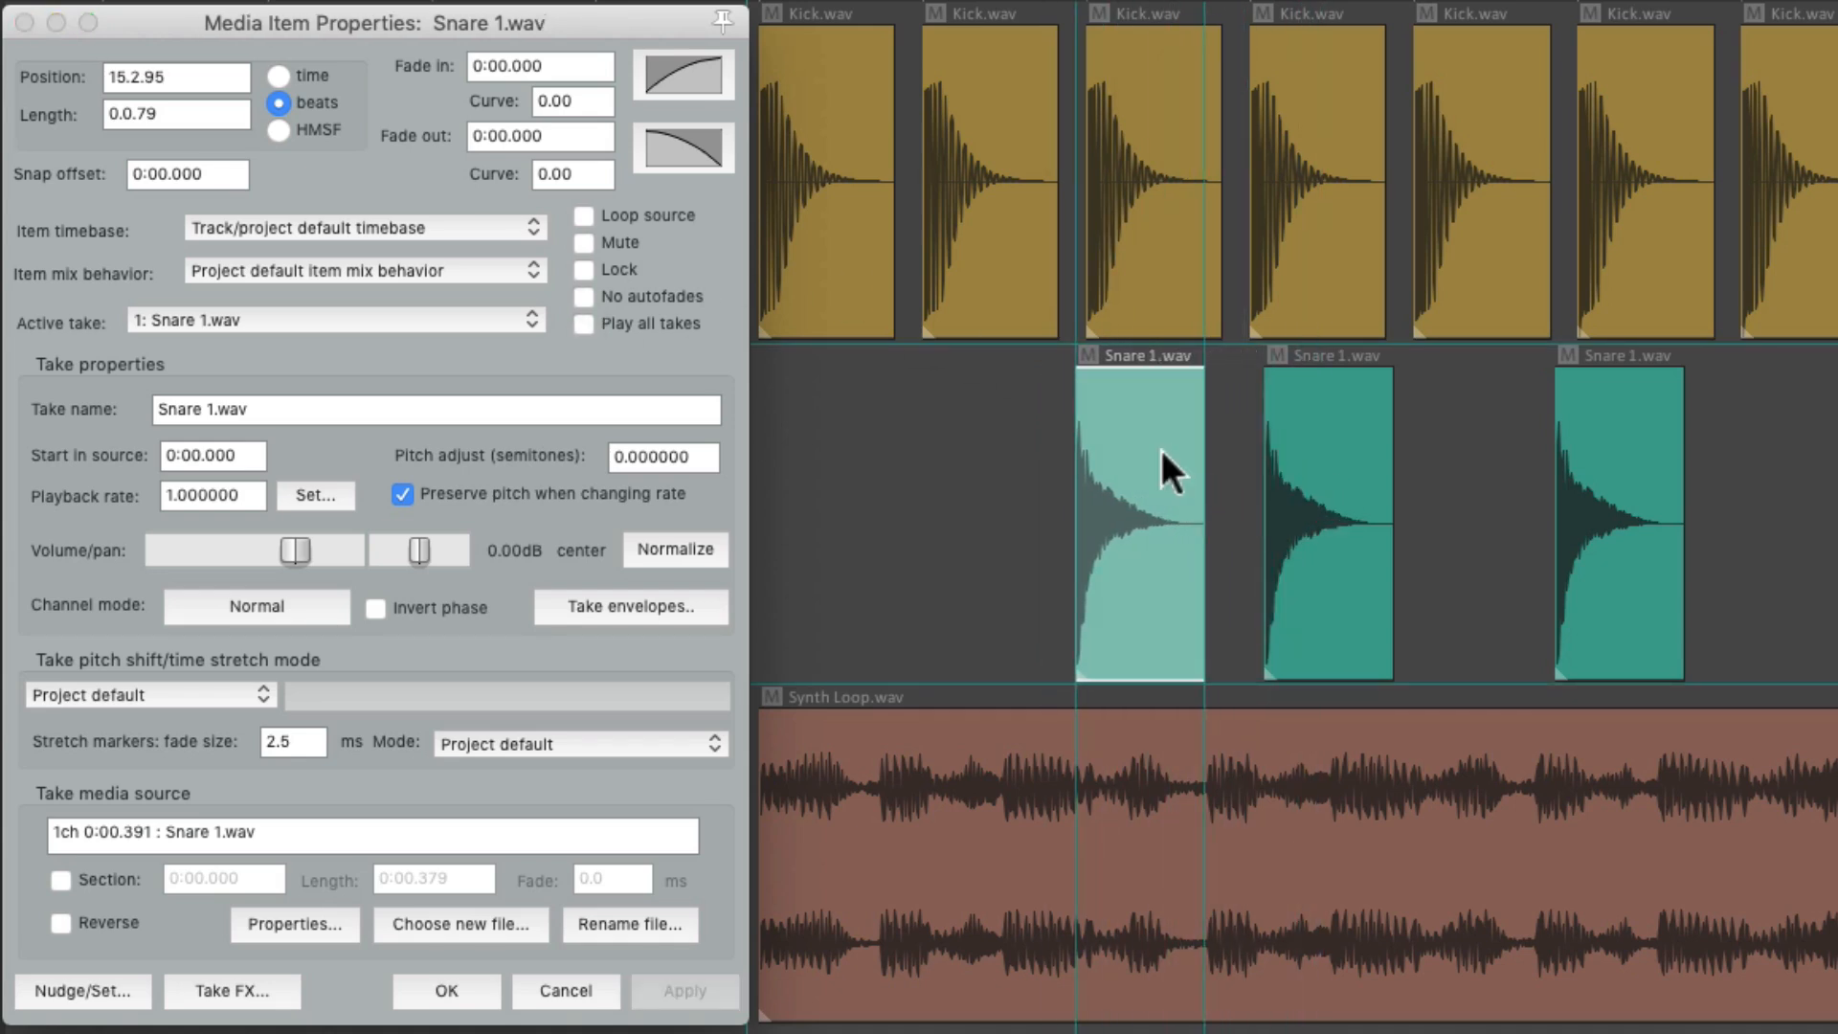